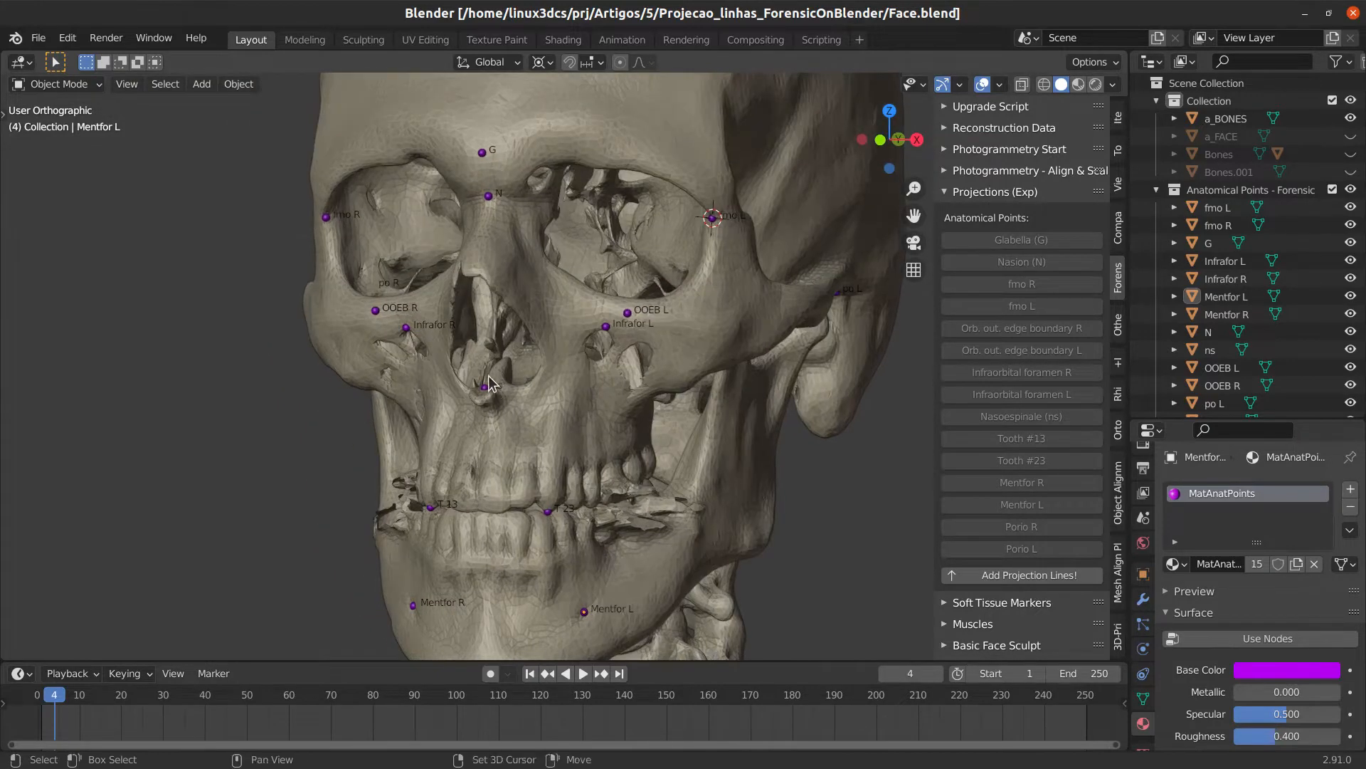
Examine the labelled anatomical points on the skull, from the glabella down to the mental foramina, from frontal and oblique angles
{"action": "scroll", "coordinate": [459, 307], "scroll_direction": "up", "scroll_amount": 2}
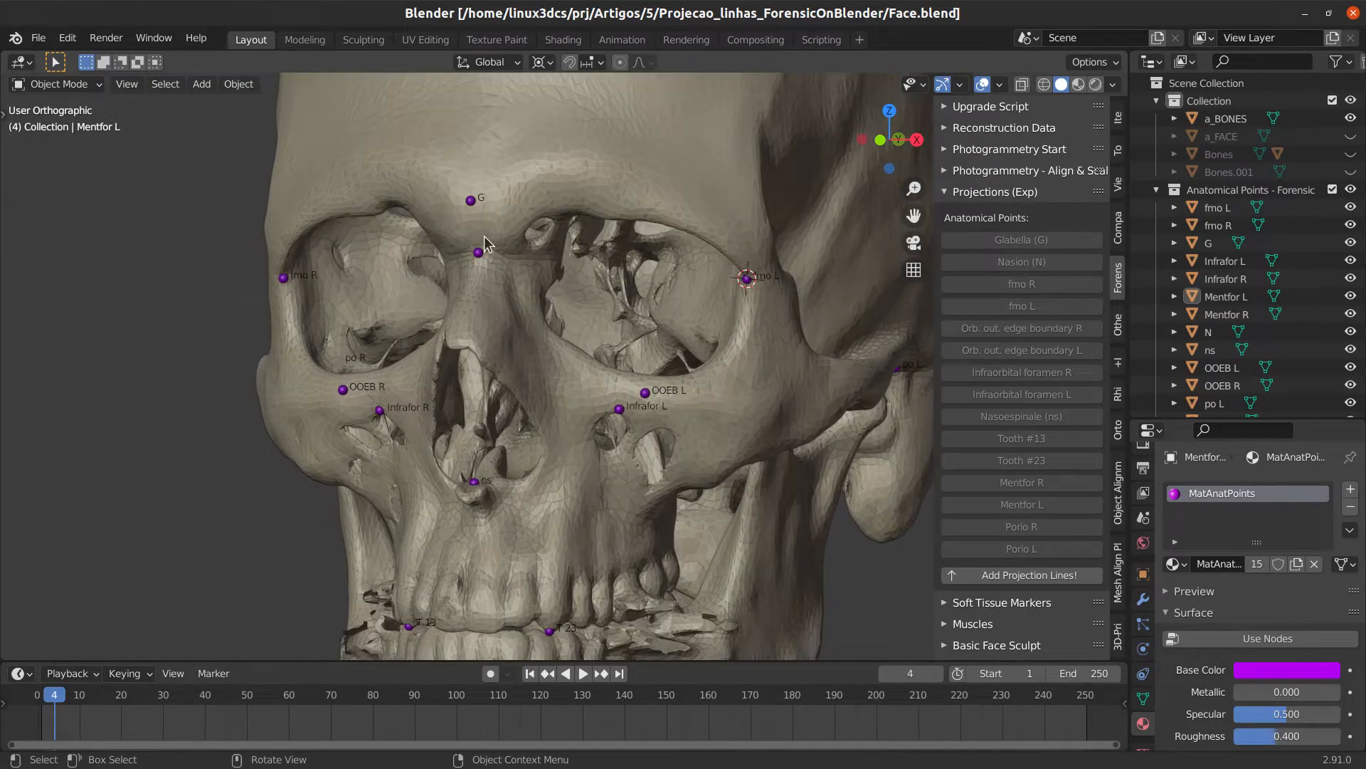
{"action": "scroll", "coordinate": [470, 243], "scroll_direction": "up", "scroll_amount": 3}
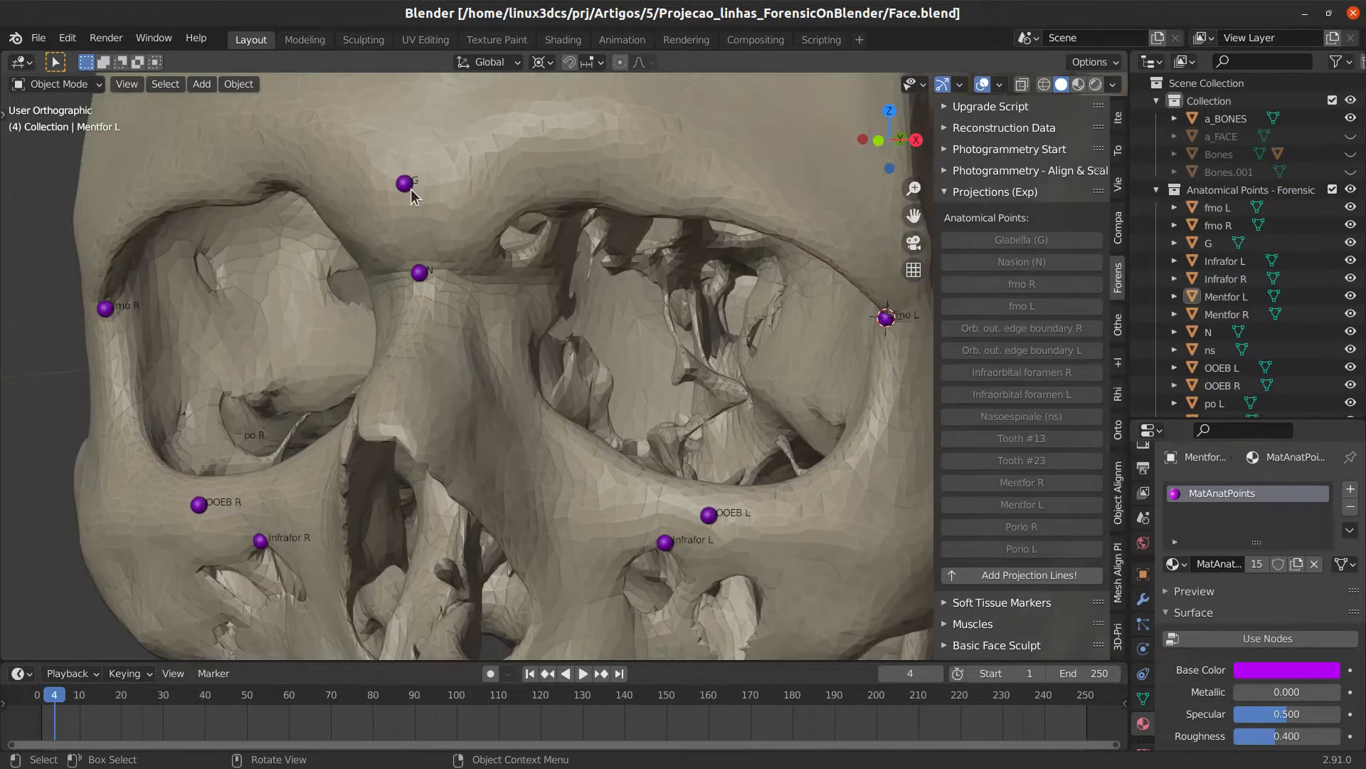
{"action": "scroll", "coordinate": [427, 299], "scroll_direction": "down", "scroll_amount": 4}
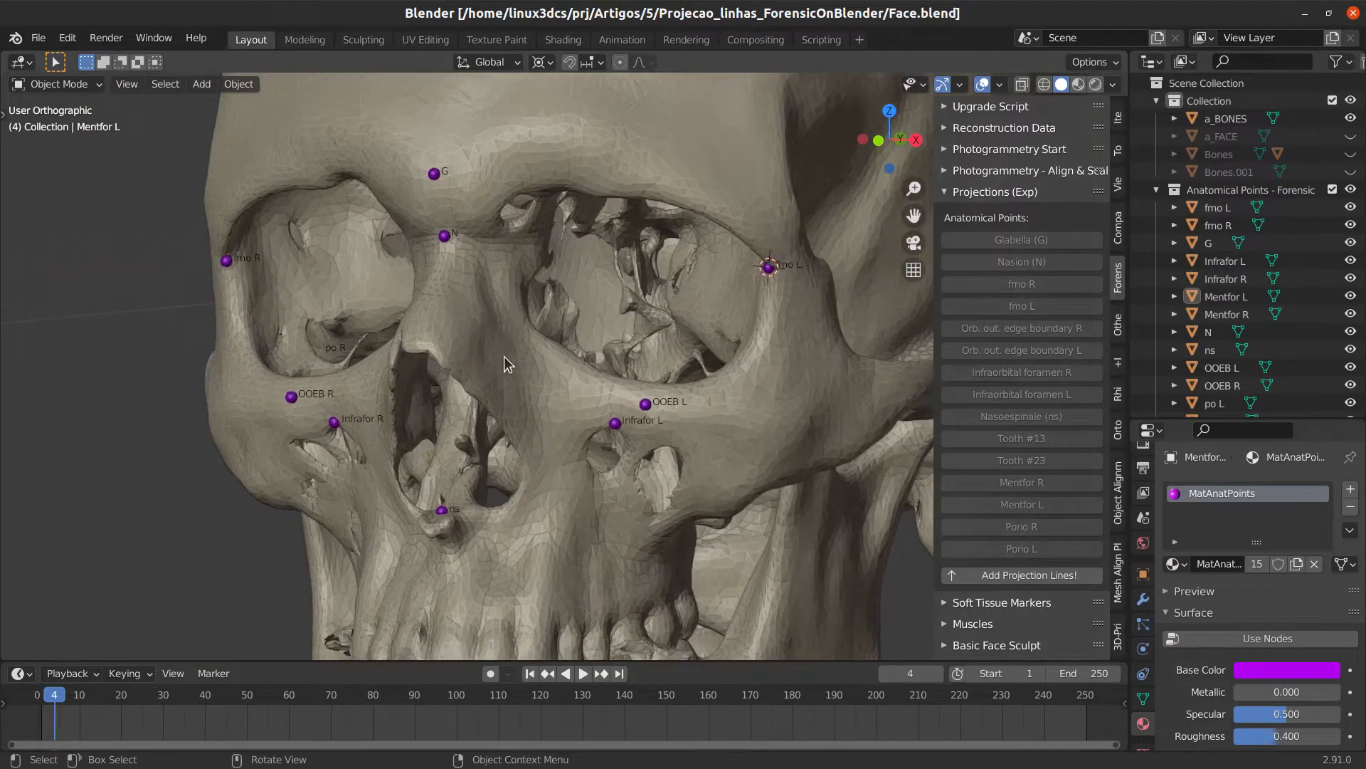
{"action": "middle_click_drag", "start_coordinate": [503, 360], "coordinate": [572, 385]}
{"action": "mouse_move", "coordinate": [570, 413]}
{"action": "middle_mouse_down"}
{"action": "mouse_move", "coordinate": [625, 415]}
{"action": "mouse_move", "coordinate": [567, 418]}
{"action": "middle_mouse_up"}
{"action": "middle_click_drag", "start_coordinate": [755, 487], "coordinate": [745, 478], "text": "shift"}
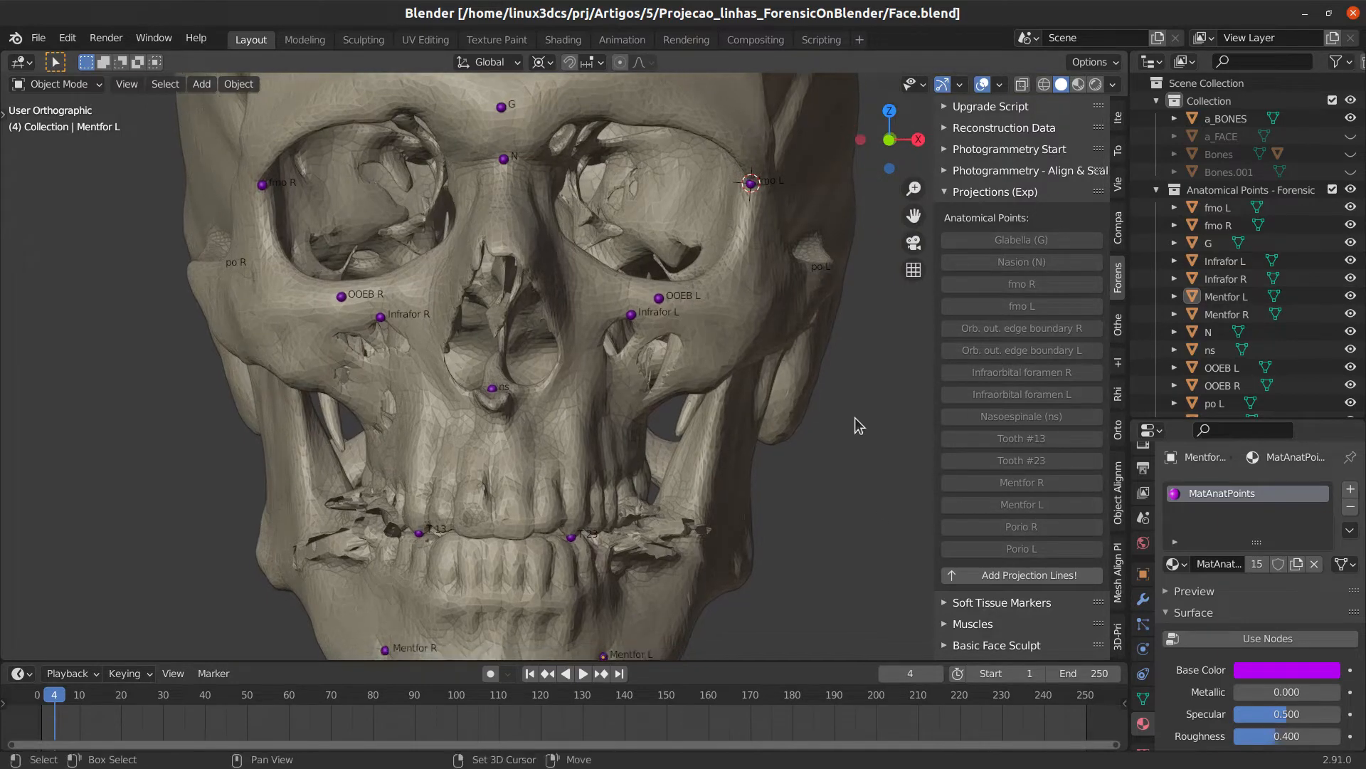
{"action": "middle_click_drag", "start_coordinate": [486, 413], "coordinate": [431, 404], "text": "shift"}
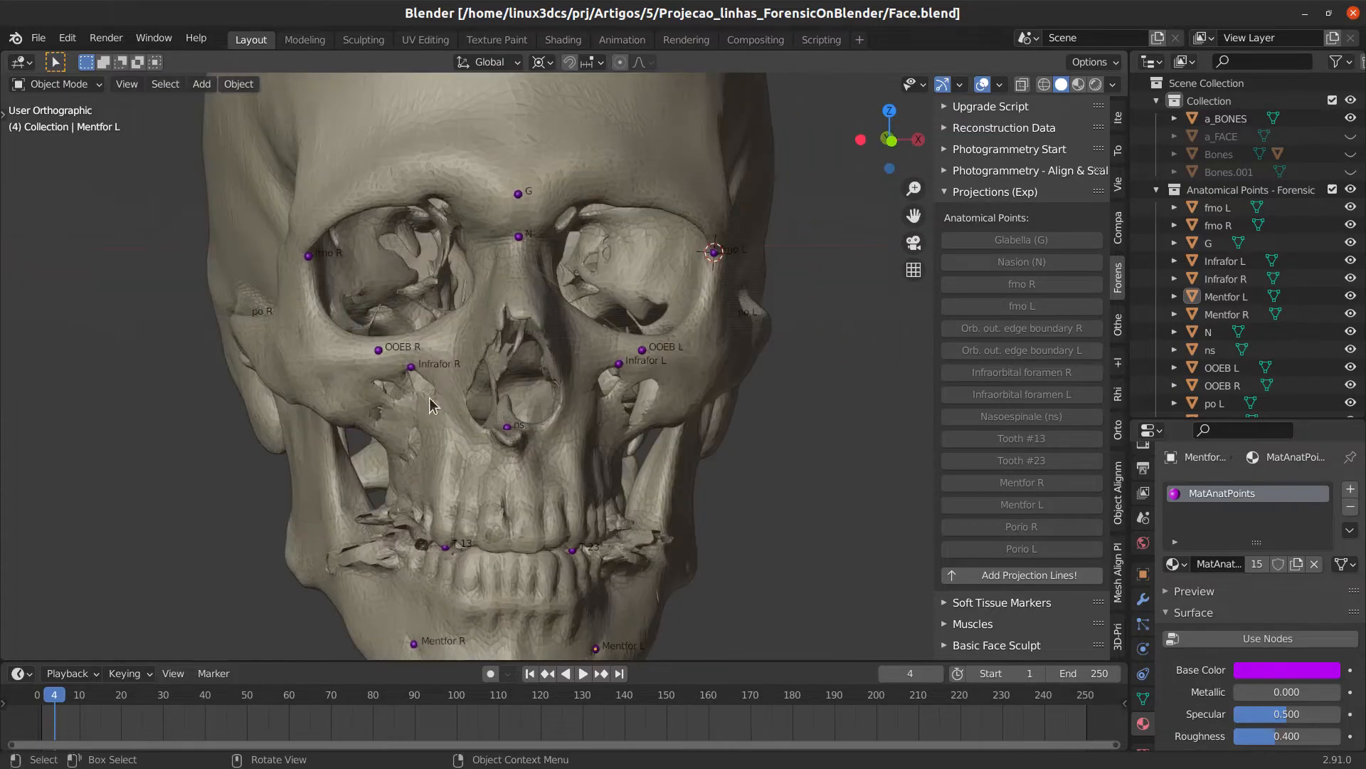
{"action": "middle_click_drag", "start_coordinate": [714, 382], "coordinate": [496, 187]}
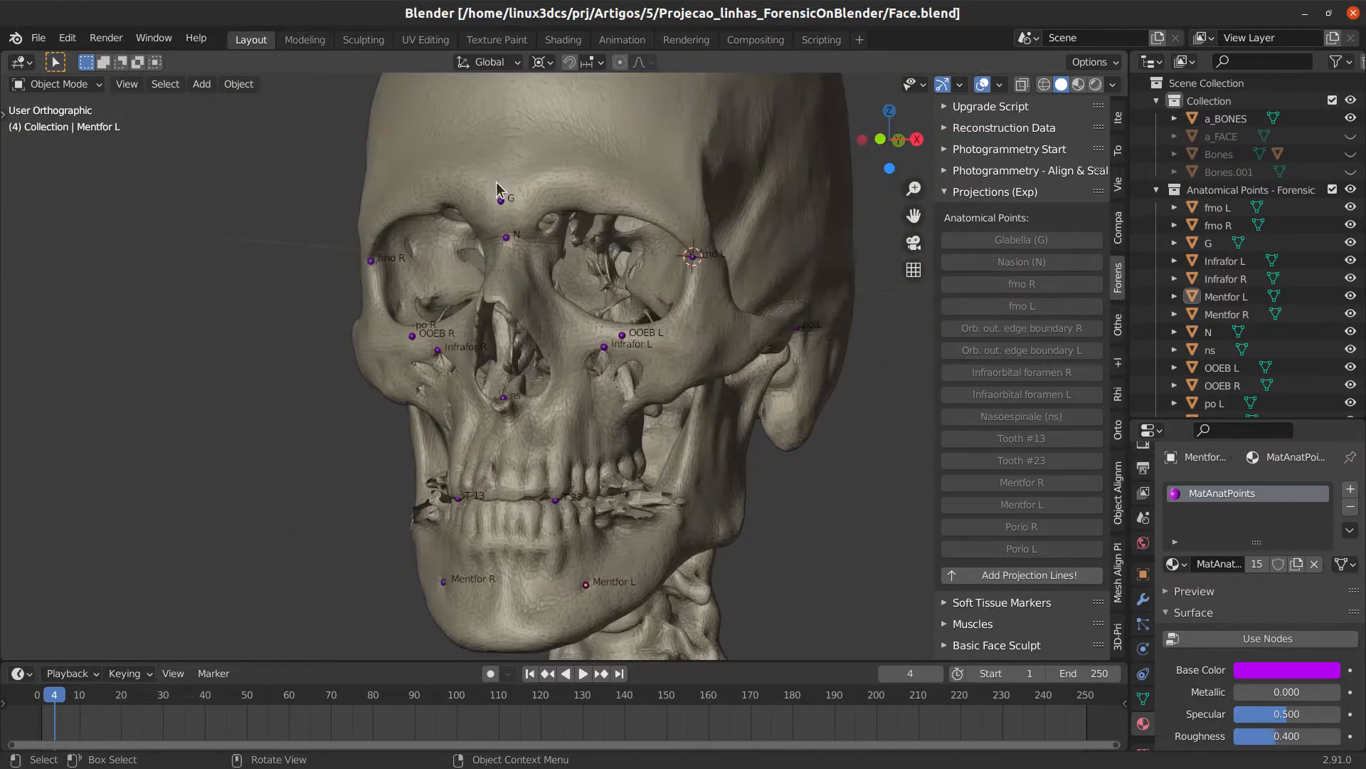
{"action": "middle_click_drag", "start_coordinate": [504, 296], "coordinate": [539, 336]}
{"action": "scroll", "coordinate": [542, 356], "scroll_direction": "up", "scroll_amount": 2}
{"action": "middle_click_drag", "start_coordinate": [549, 388], "coordinate": [605, 407], "text": "shift"}
{"action": "scroll", "coordinate": [562, 391], "scroll_direction": "down", "scroll_amount": 1}
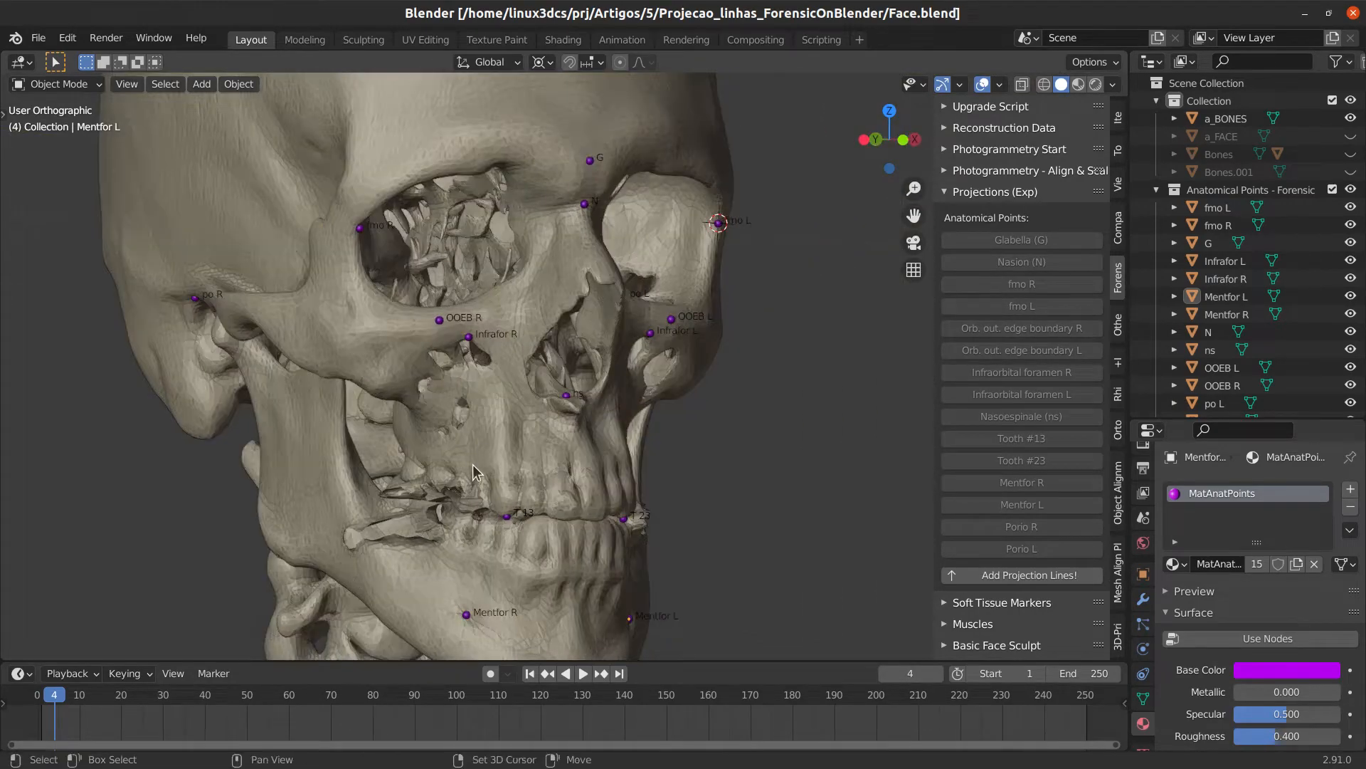
{"action": "middle_click_drag", "start_coordinate": [475, 472], "coordinate": [534, 430], "text": "shift"}
{"action": "middle_click_drag", "start_coordinate": [534, 430], "coordinate": [537, 469]}
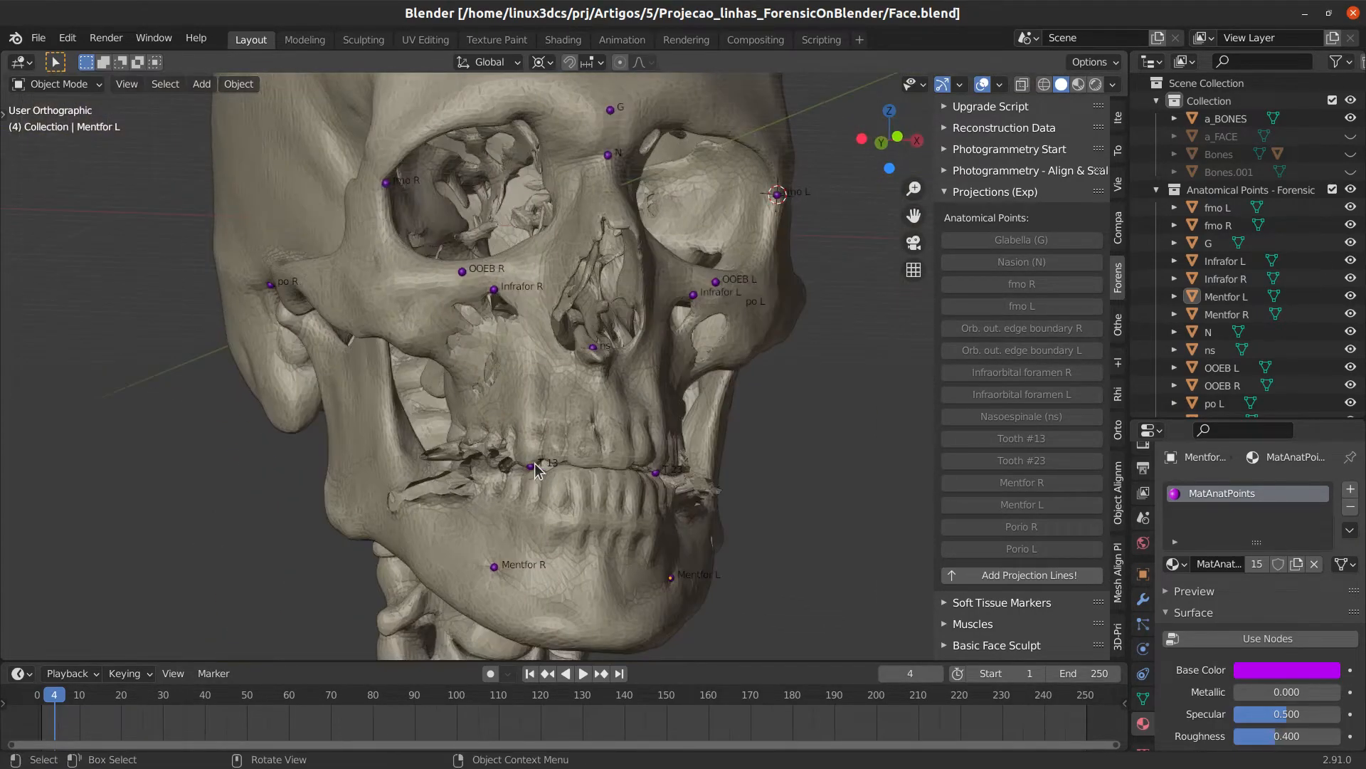
Align the view to the front of the skull and add the projection lines based on the anatomical points
{"action": "key", "text": "KP_1"}
{"action": "middle_click_drag", "start_coordinate": [504, 408], "coordinate": [461, 439], "text": "shift"}
{"action": "middle_click_drag", "start_coordinate": [461, 439], "coordinate": [464, 453], "text": "ctrl"}
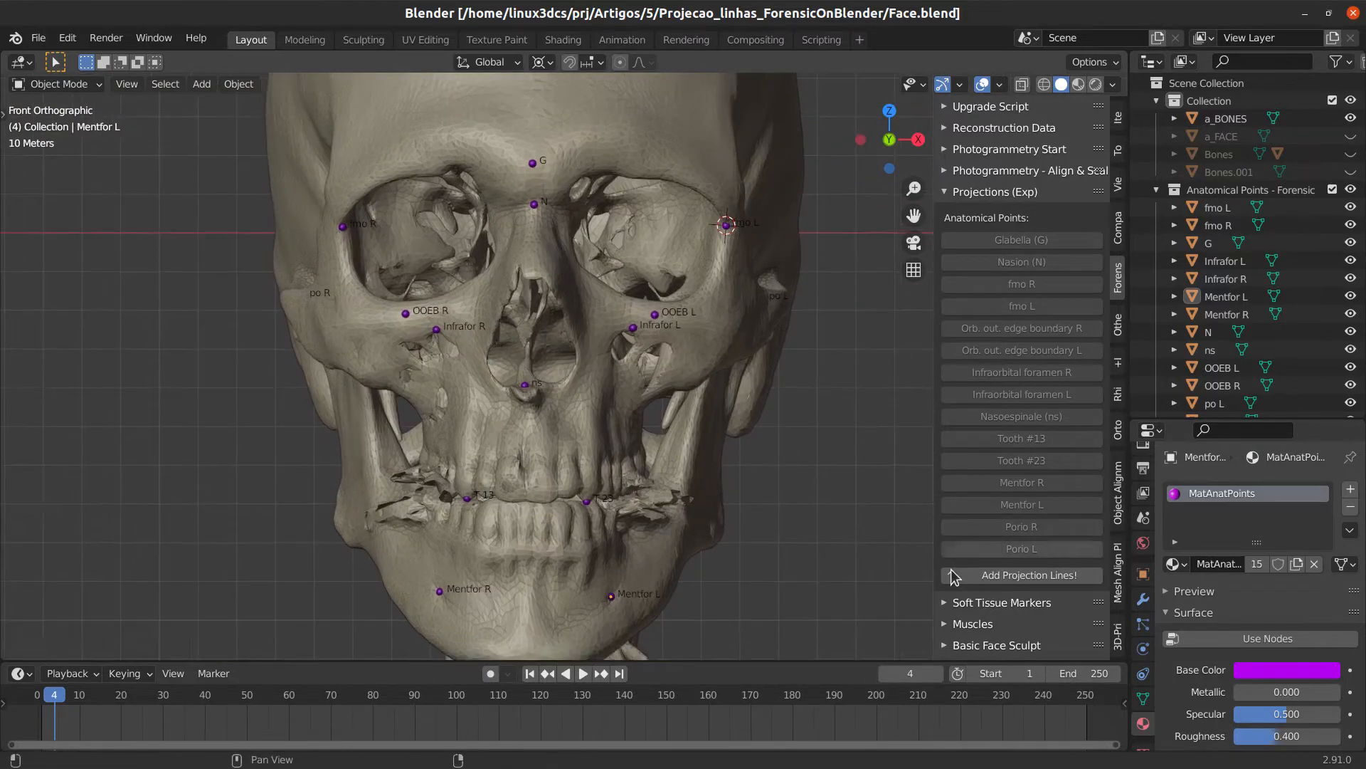
{"action": "left_click", "coordinate": [953, 575]}
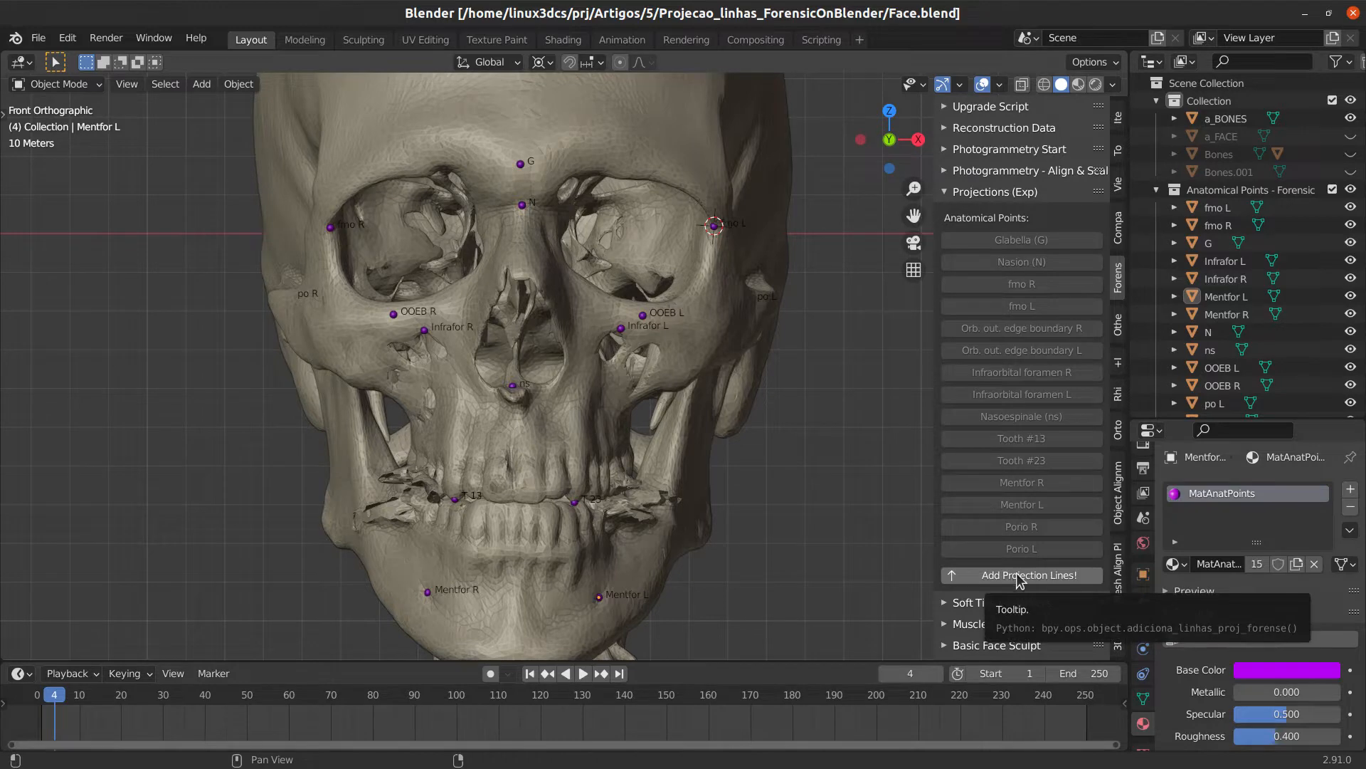
{"action": "left_click", "coordinate": [1019, 575]}
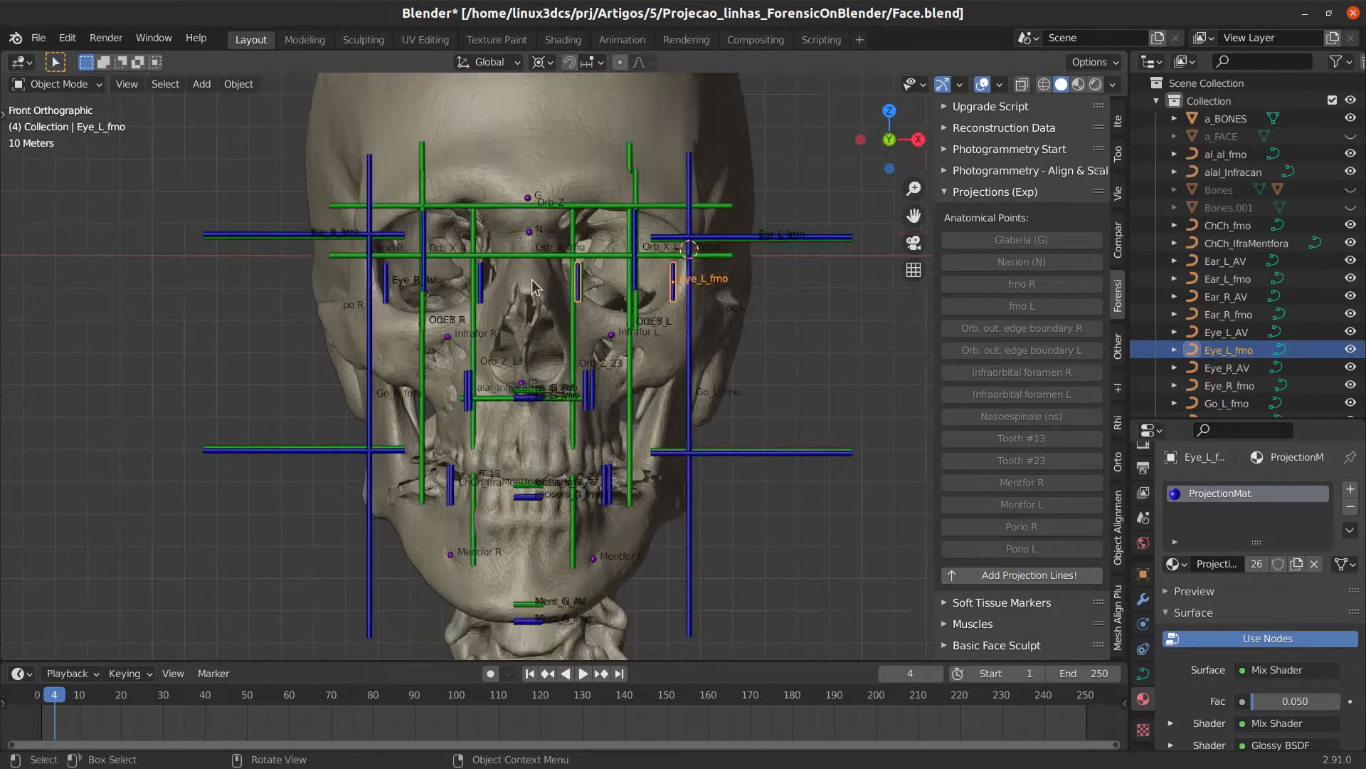
Select the green Orb_Y_R average line running vertically through the right orbit and inspect it from the front
{"action": "scroll", "coordinate": [329, 197], "scroll_direction": "up", "scroll_amount": 1}
{"action": "scroll", "coordinate": [524, 277], "scroll_direction": "down", "scroll_amount": 1}
{"action": "middle_click_drag", "start_coordinate": [611, 409], "coordinate": [600, 461]}
{"action": "key", "text": "KP_1"}
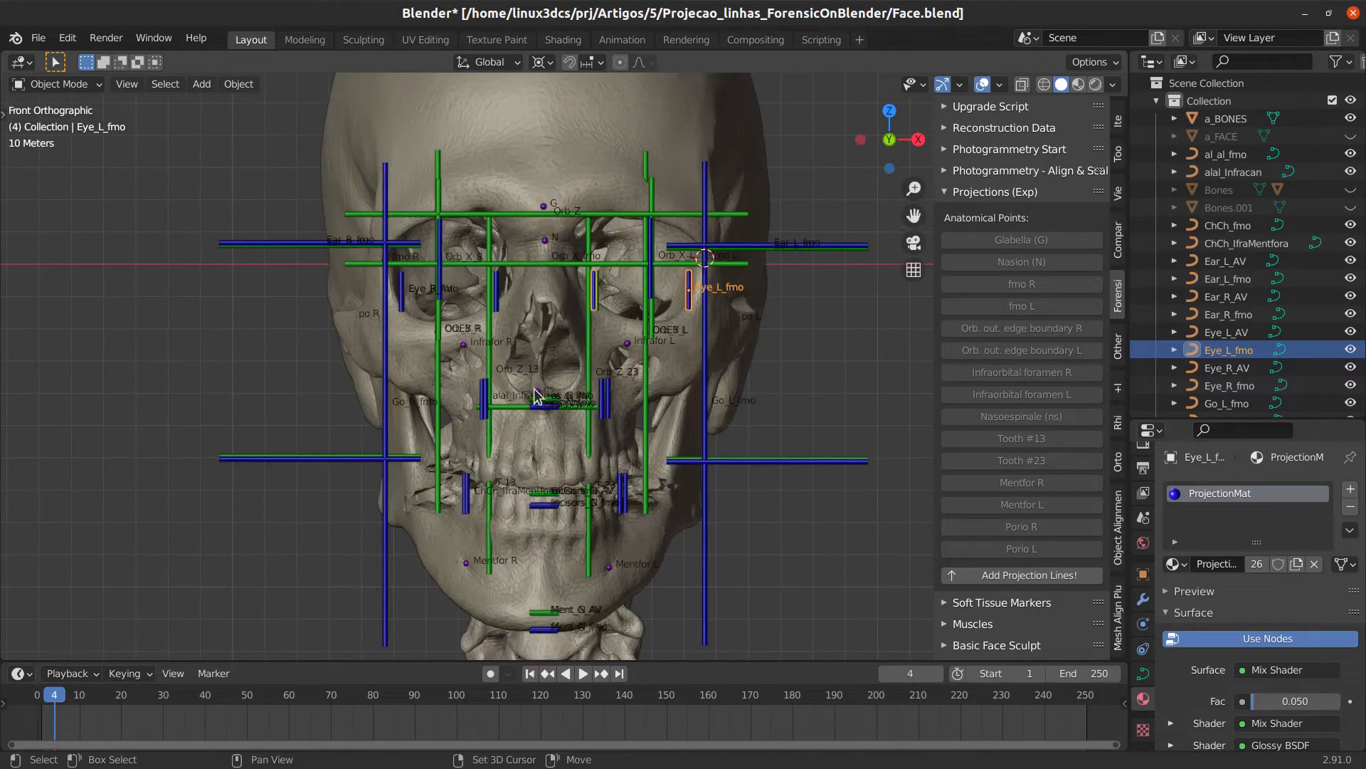
{"action": "scroll", "coordinate": [386, 216], "scroll_direction": "up", "scroll_amount": 4}
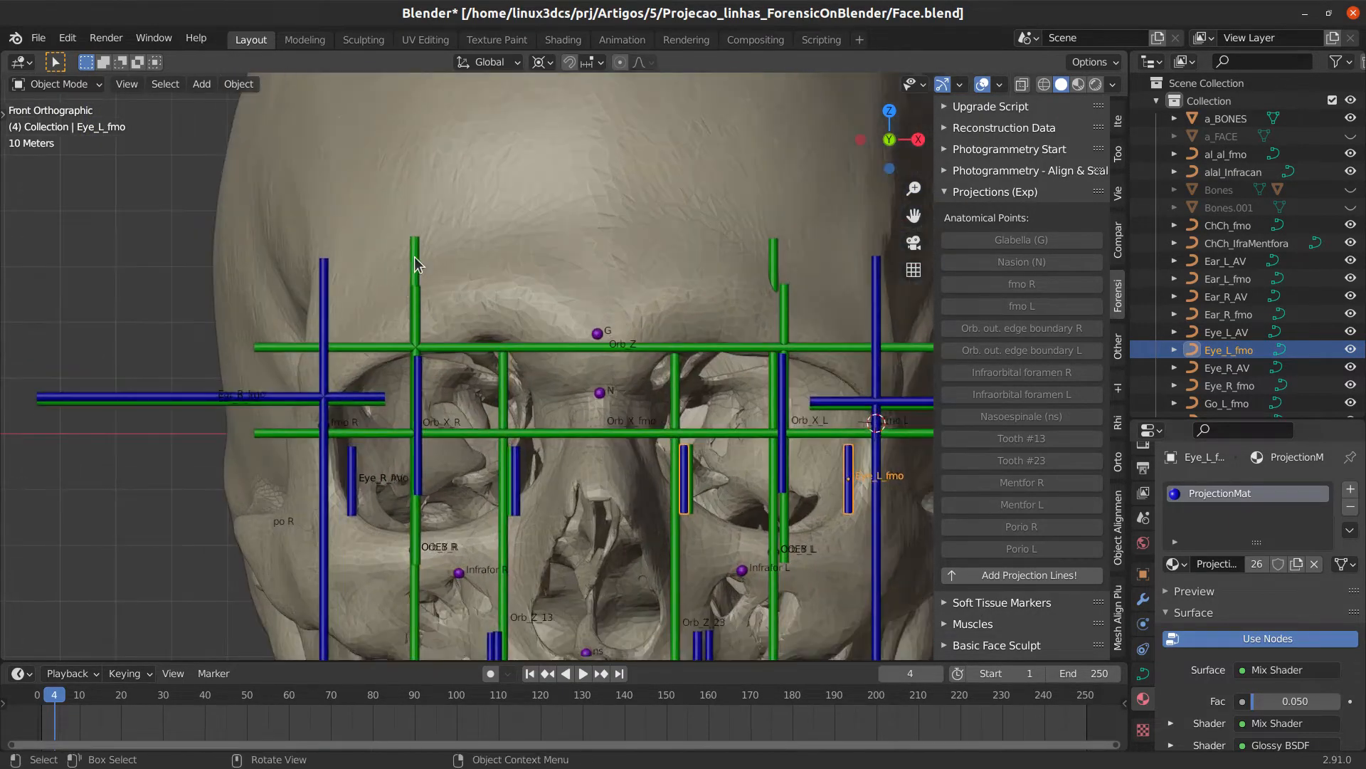
{"action": "left_click", "coordinate": [415, 257]}
{"action": "scroll", "coordinate": [405, 326], "scroll_direction": "up", "scroll_amount": 2}
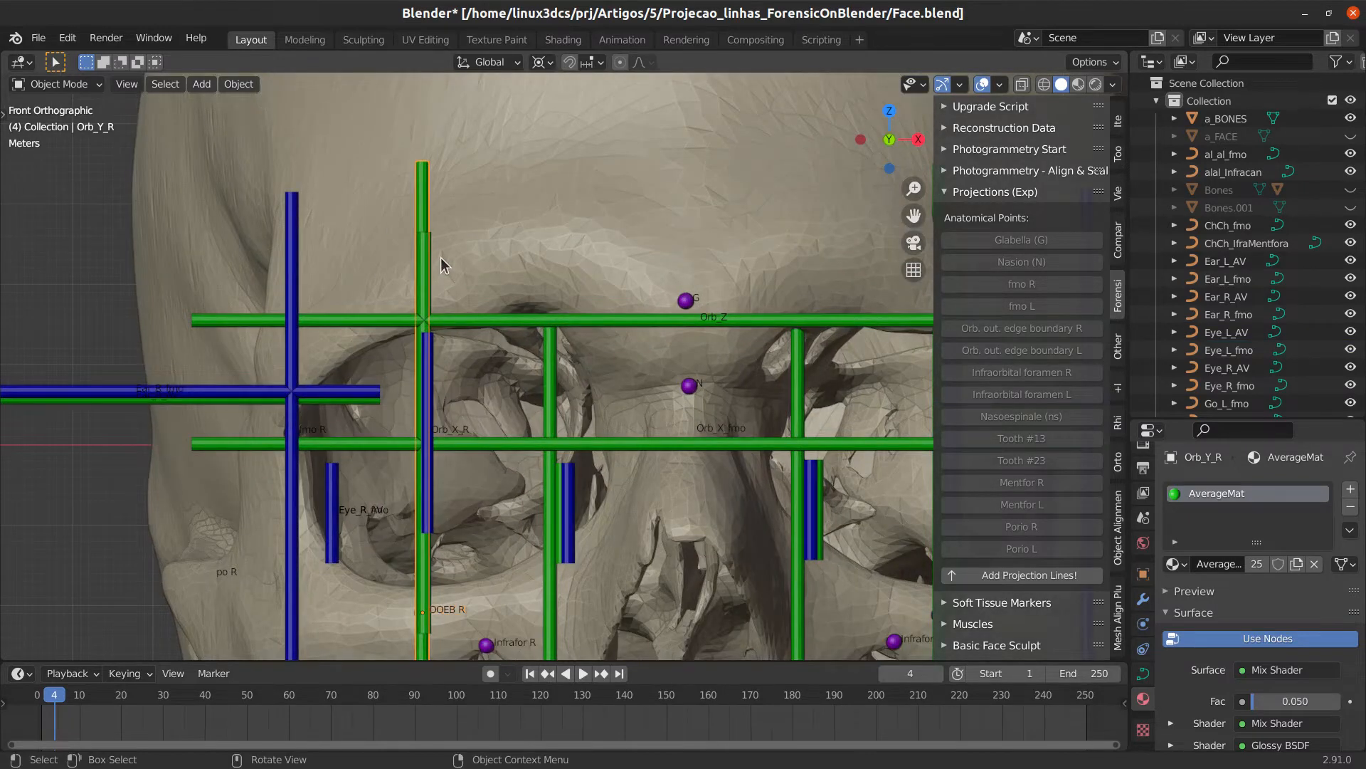
{"action": "scroll", "coordinate": [441, 258], "scroll_direction": "down", "scroll_amount": 5}
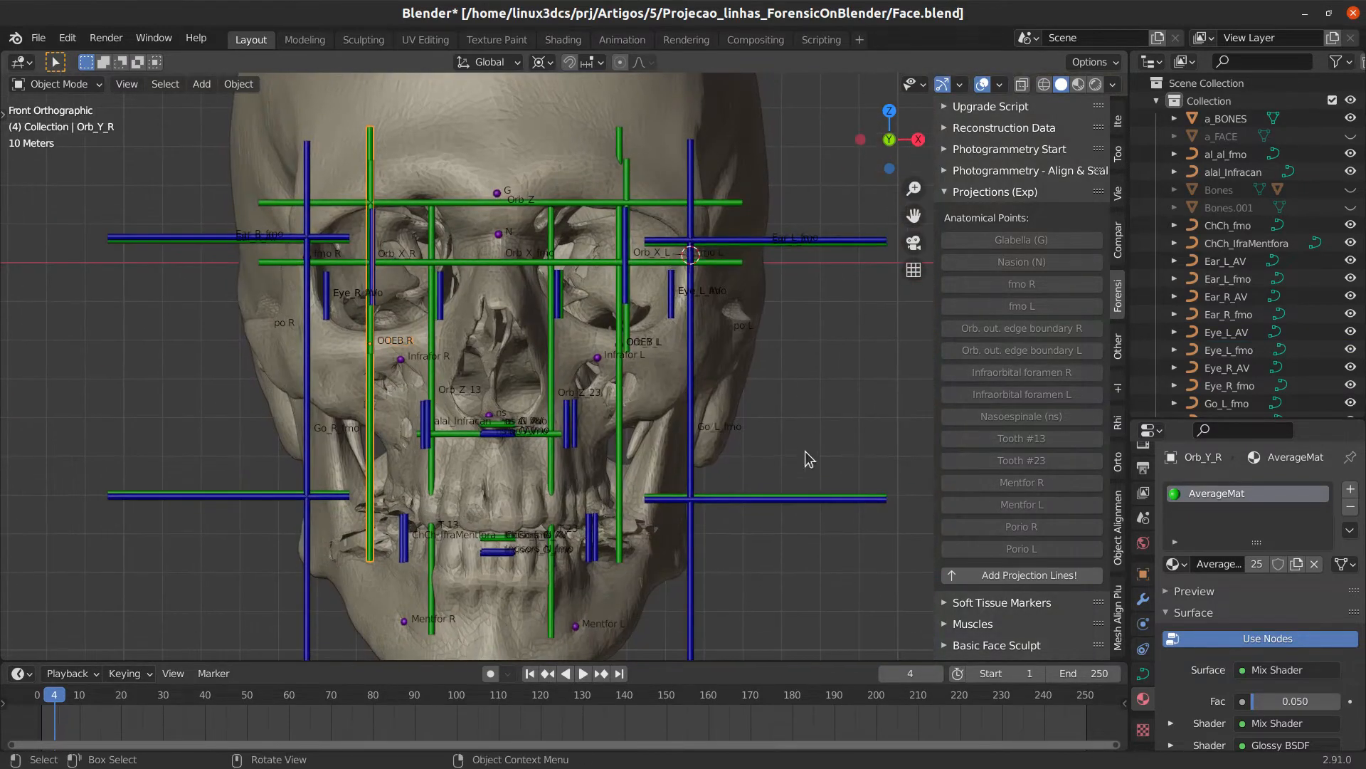
Select the blue Ear_L_fmo projection lines beside the left side of the skull and inspect the ear limits
{"action": "left_click", "coordinate": [801, 504]}
{"action": "scroll", "coordinate": [736, 462], "scroll_direction": "up", "scroll_amount": 2}
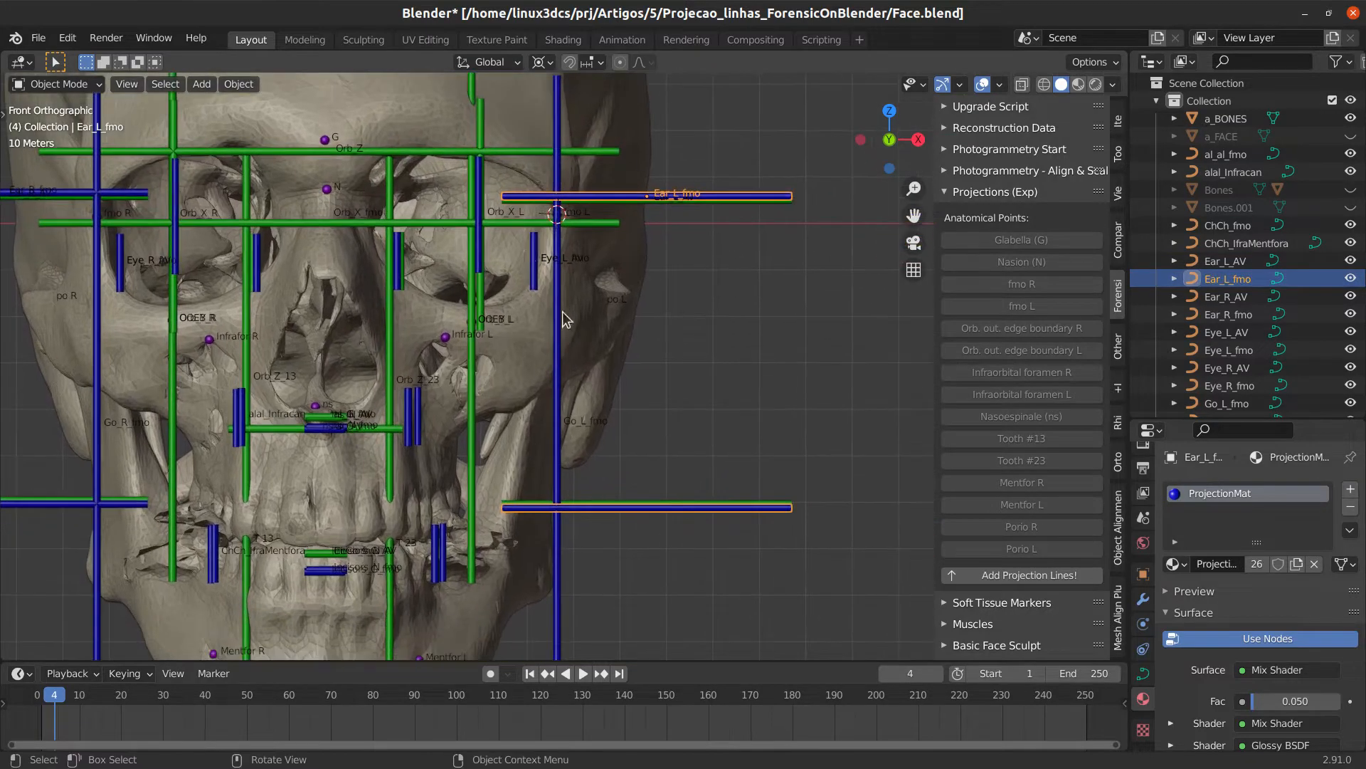
{"action": "scroll", "coordinate": [471, 420], "scroll_direction": "down", "scroll_amount": 1}
{"action": "middle_click_drag", "start_coordinate": [471, 420], "coordinate": [628, 431], "text": "shift"}
{"action": "scroll", "coordinate": [628, 431], "scroll_direction": "up", "scroll_amount": 1}
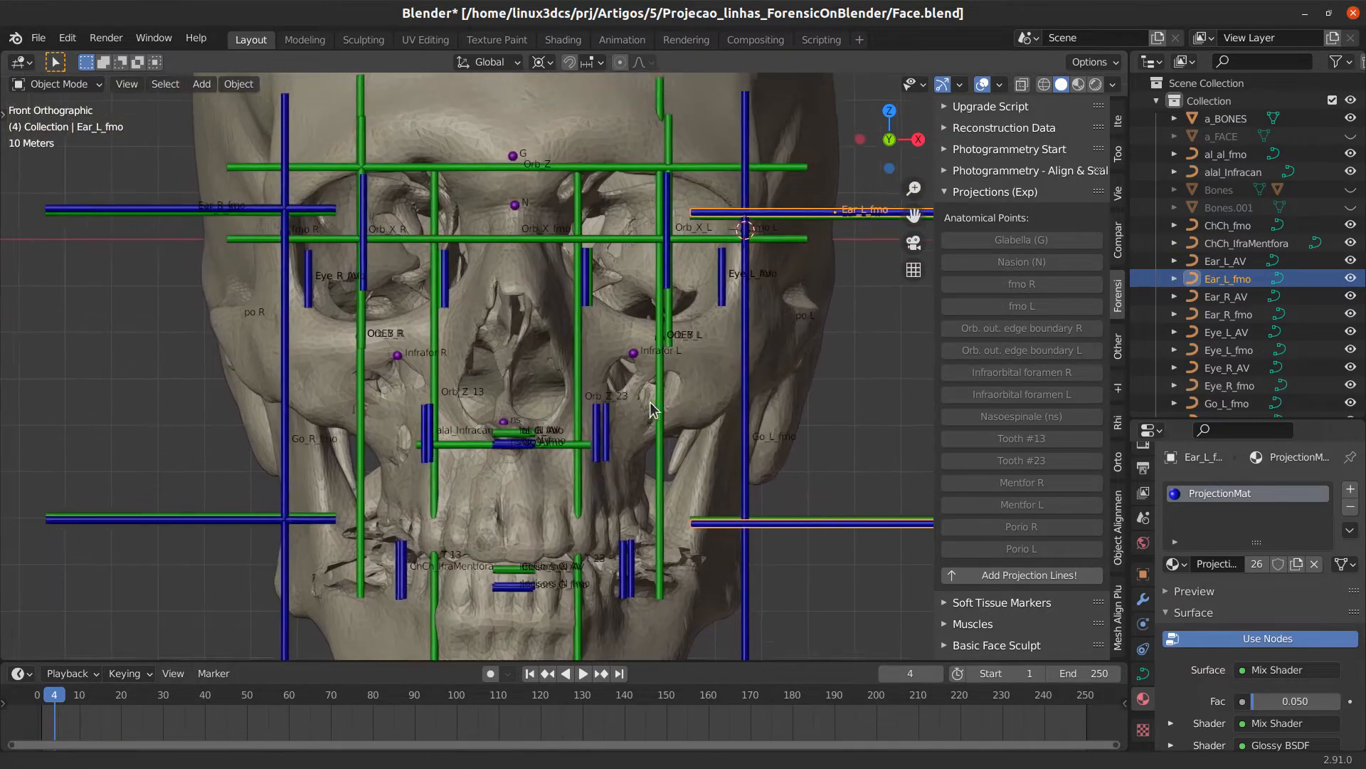
{"action": "scroll", "coordinate": [578, 358], "scroll_direction": "down", "scroll_amount": 2}
{"action": "scroll", "coordinate": [571, 359], "scroll_direction": "up", "scroll_amount": 3}
{"action": "middle_click_drag", "start_coordinate": [578, 358], "coordinate": [570, 384], "text": "shift"}
{"action": "scroll", "coordinate": [591, 413], "scroll_direction": "down", "scroll_amount": 3}
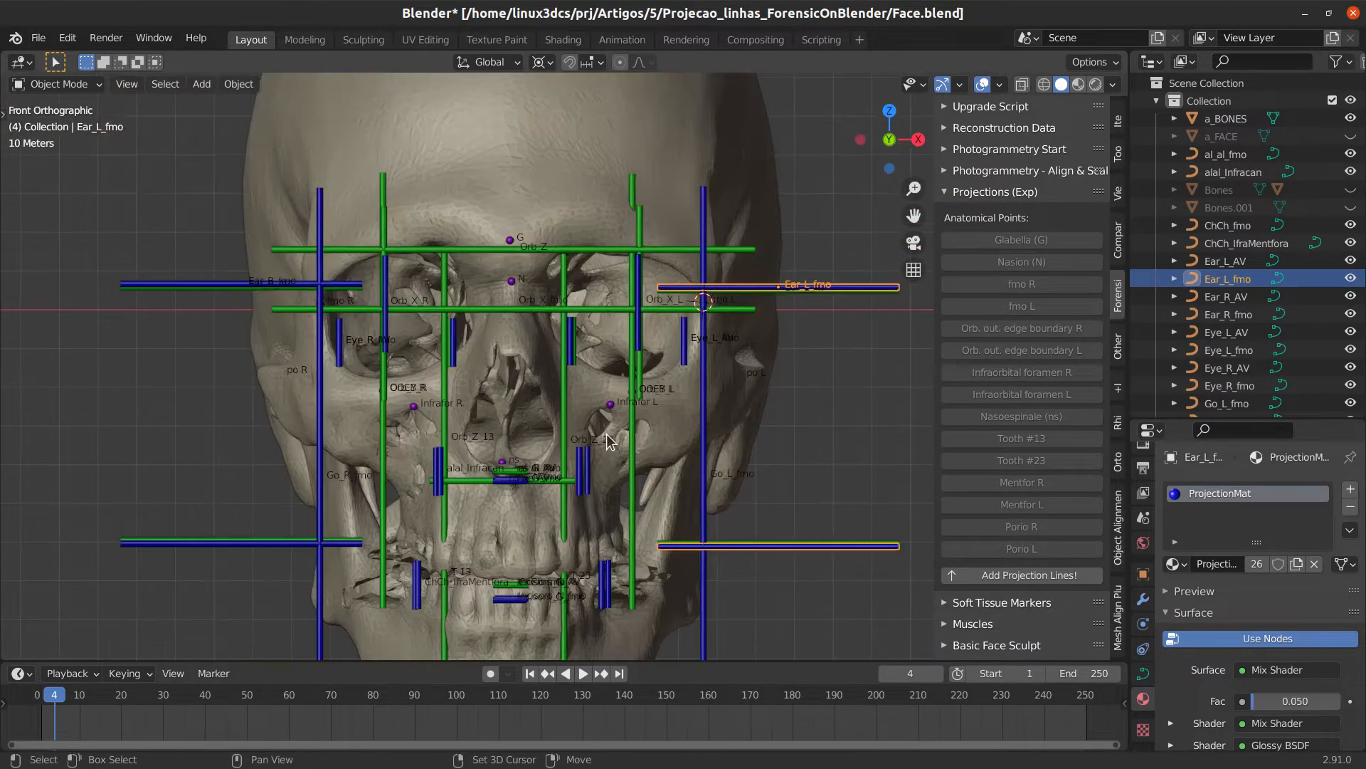
Select the al_al_fmo and alal_Infracan projection lines together and compare their positions on both sides of the nasal aperture
{"action": "scroll", "coordinate": [591, 479], "scroll_direction": "up", "scroll_amount": 2}
{"action": "left_click", "coordinate": [587, 470]}
{"action": "scroll", "coordinate": [588, 470], "scroll_direction": "up", "scroll_amount": 5}
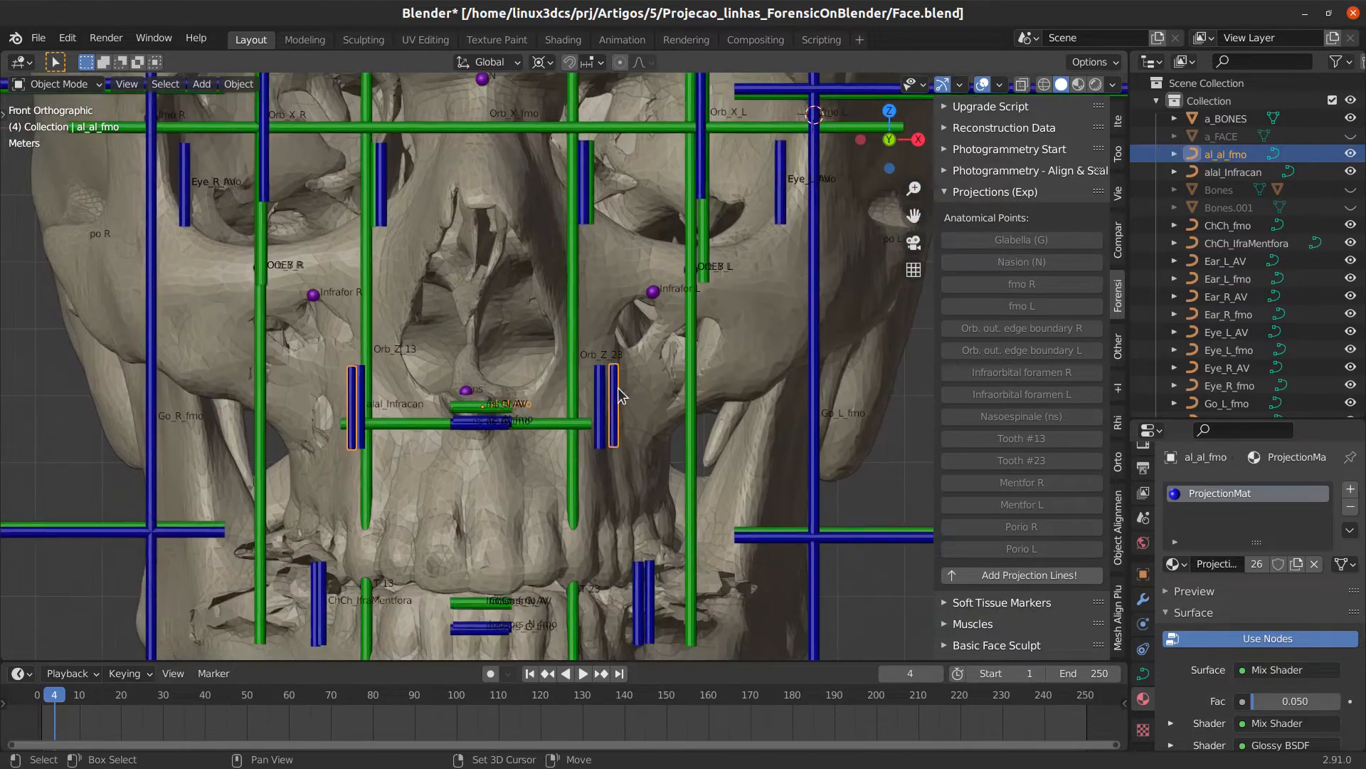
{"action": "left_click", "coordinate": [629, 423], "text": "shift"}
{"action": "scroll", "coordinate": [628, 423], "scroll_direction": "down", "scroll_amount": 1}
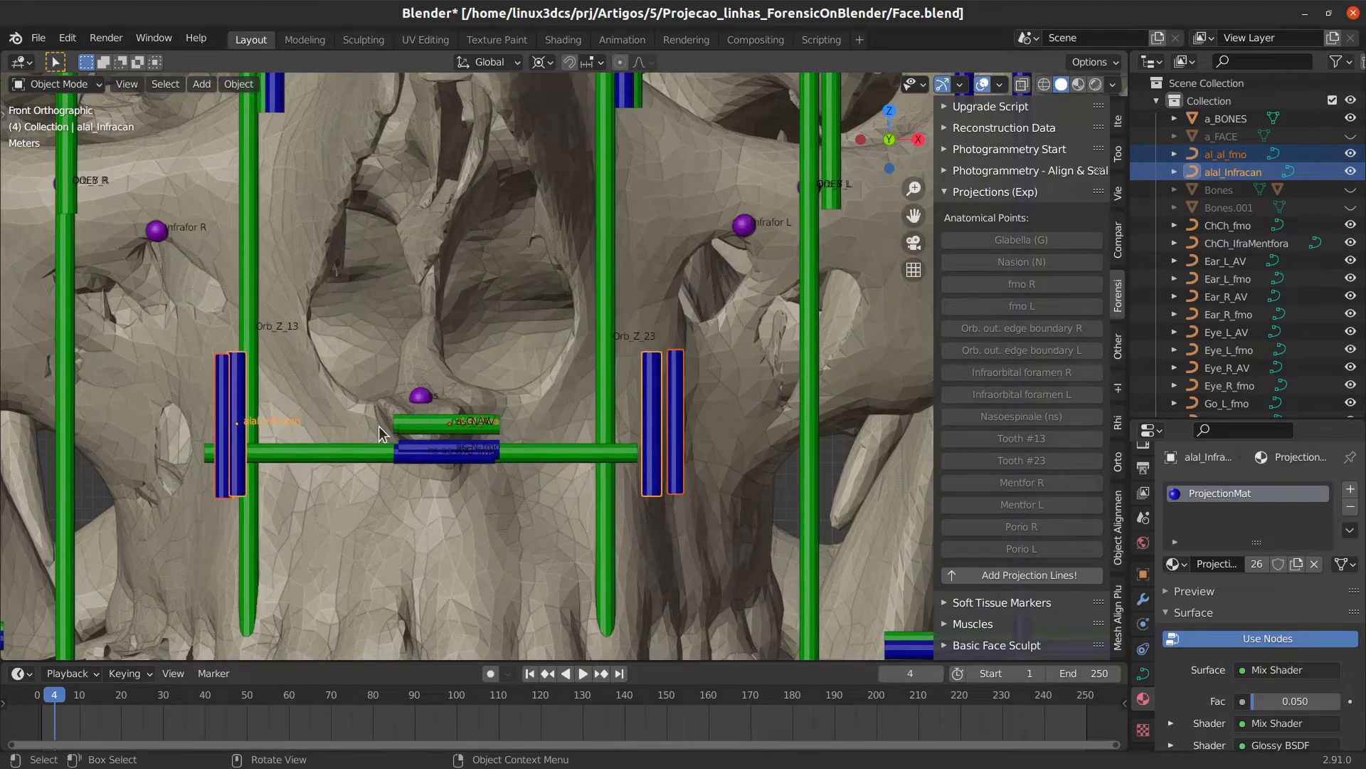
{"action": "scroll", "coordinate": [402, 421], "scroll_direction": "down", "scroll_amount": 1}
{"action": "scroll", "coordinate": [326, 375], "scroll_direction": "up", "scroll_amount": 1}
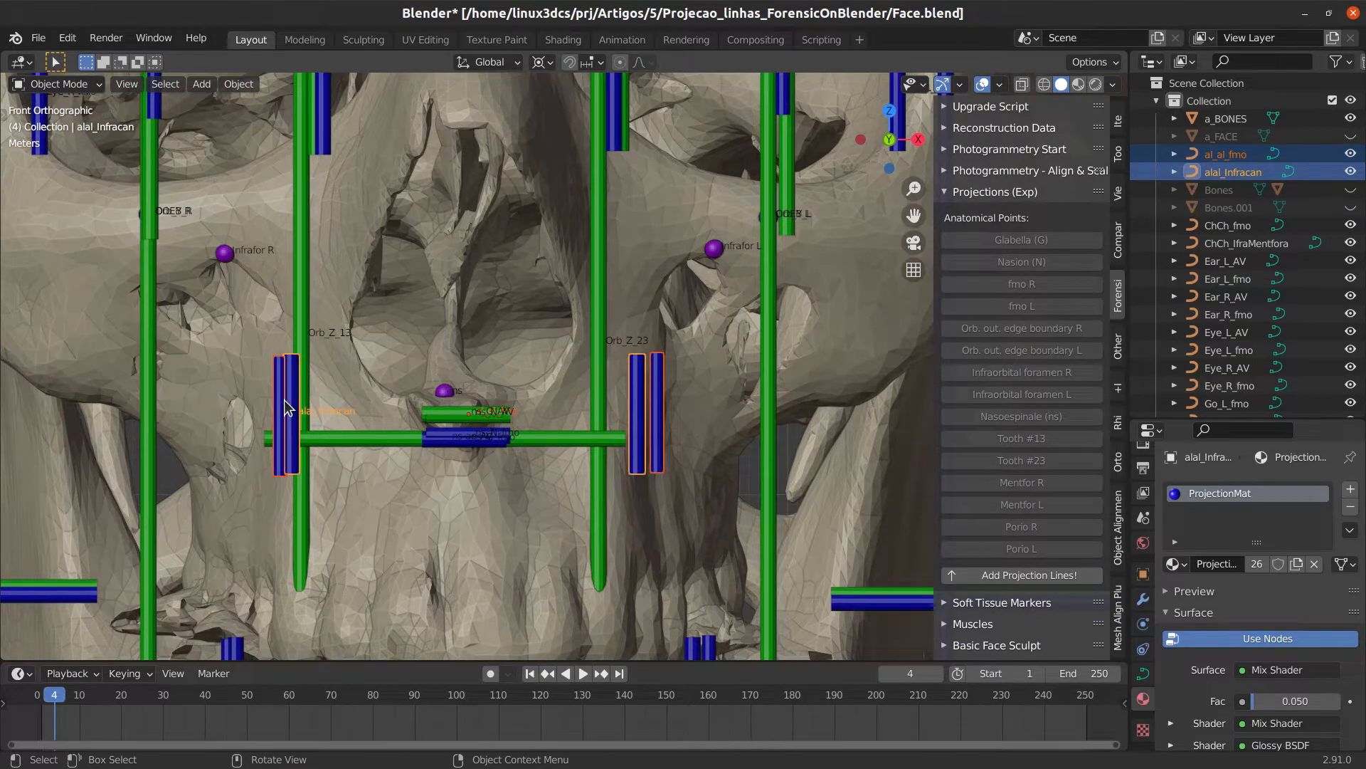
{"action": "scroll", "coordinate": [559, 416], "scroll_direction": "up", "scroll_amount": 1}
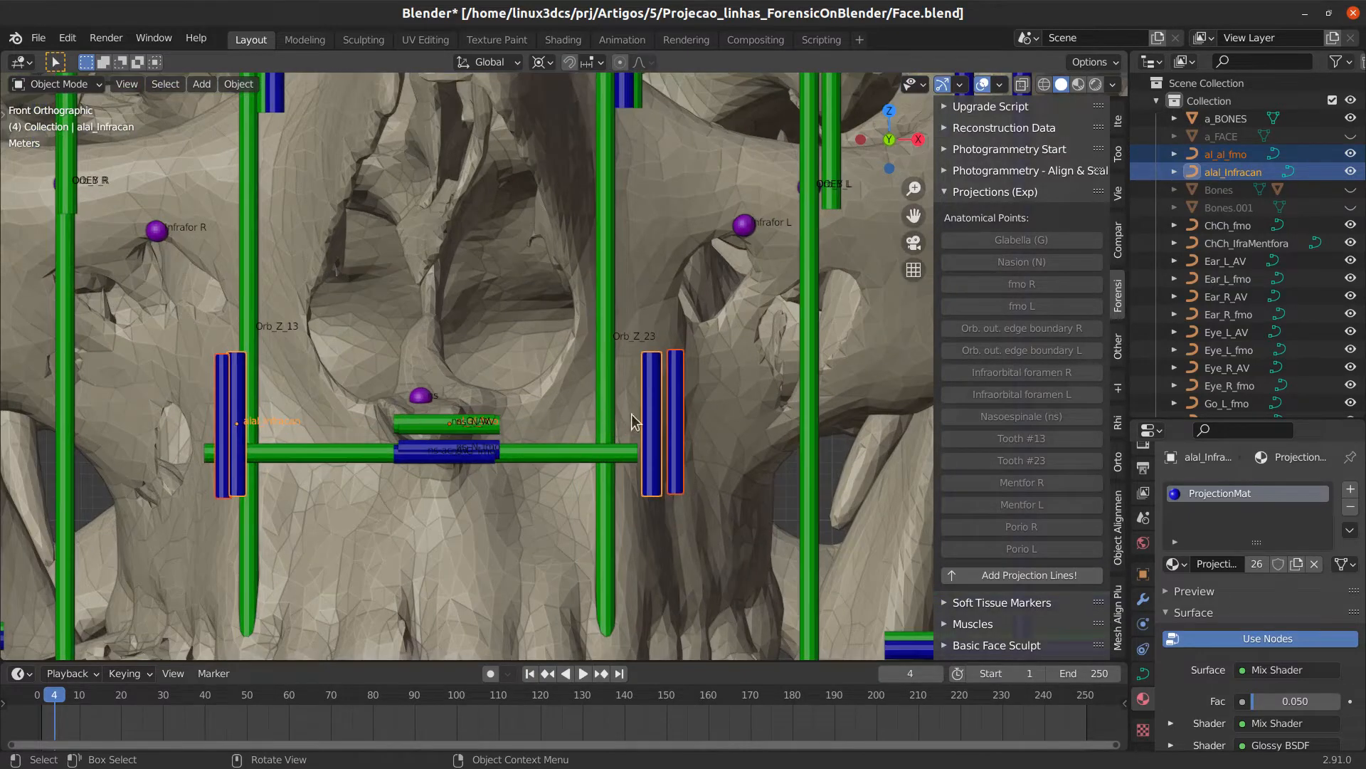
Examine how the nose width and nasal base lines relate to the nasal aperture, the orbits and the upper teeth
{"action": "scroll", "coordinate": [532, 362], "scroll_direction": "down", "scroll_amount": 4}
{"action": "middle_click_drag", "start_coordinate": [534, 159], "coordinate": [553, 335], "text": "shift"}
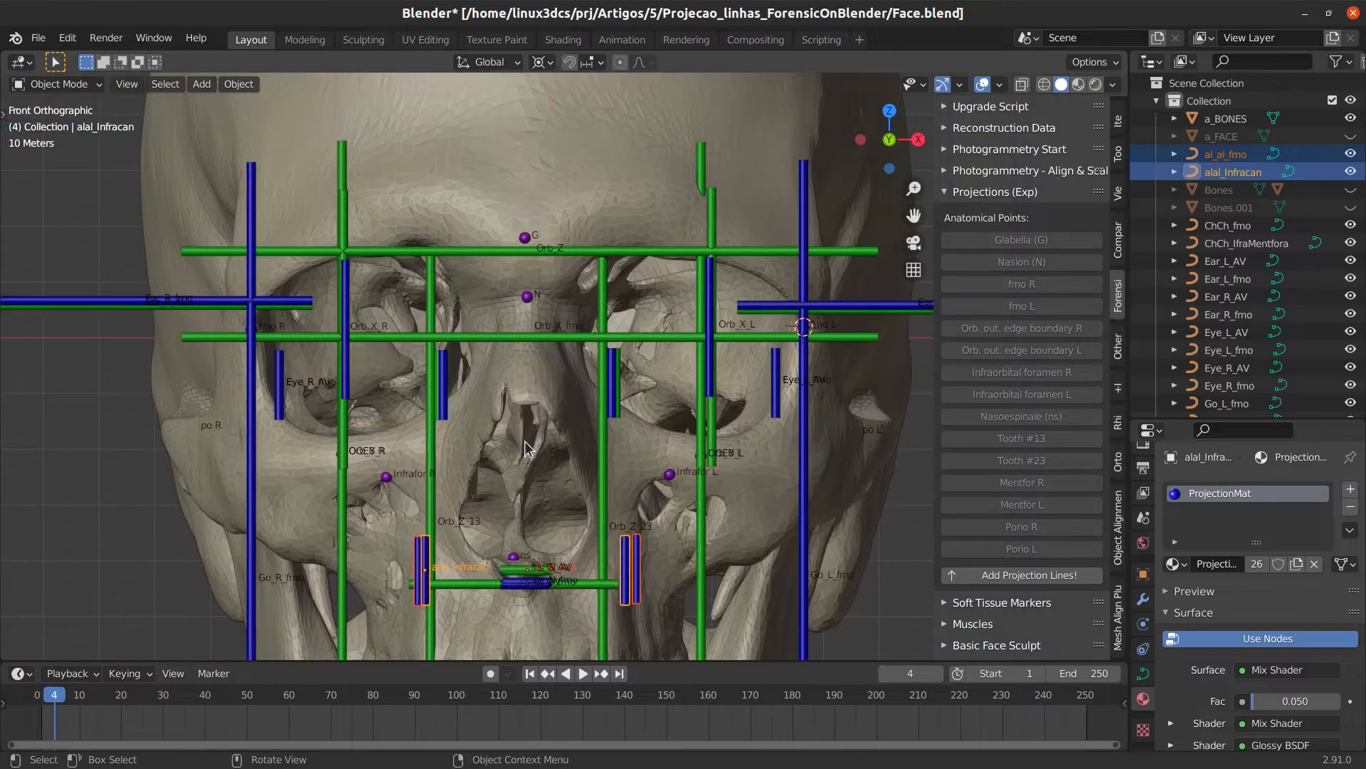
{"action": "middle_click_drag", "start_coordinate": [547, 536], "coordinate": [545, 367], "text": "shift"}
{"action": "scroll", "coordinate": [497, 411], "scroll_direction": "up", "scroll_amount": 5}
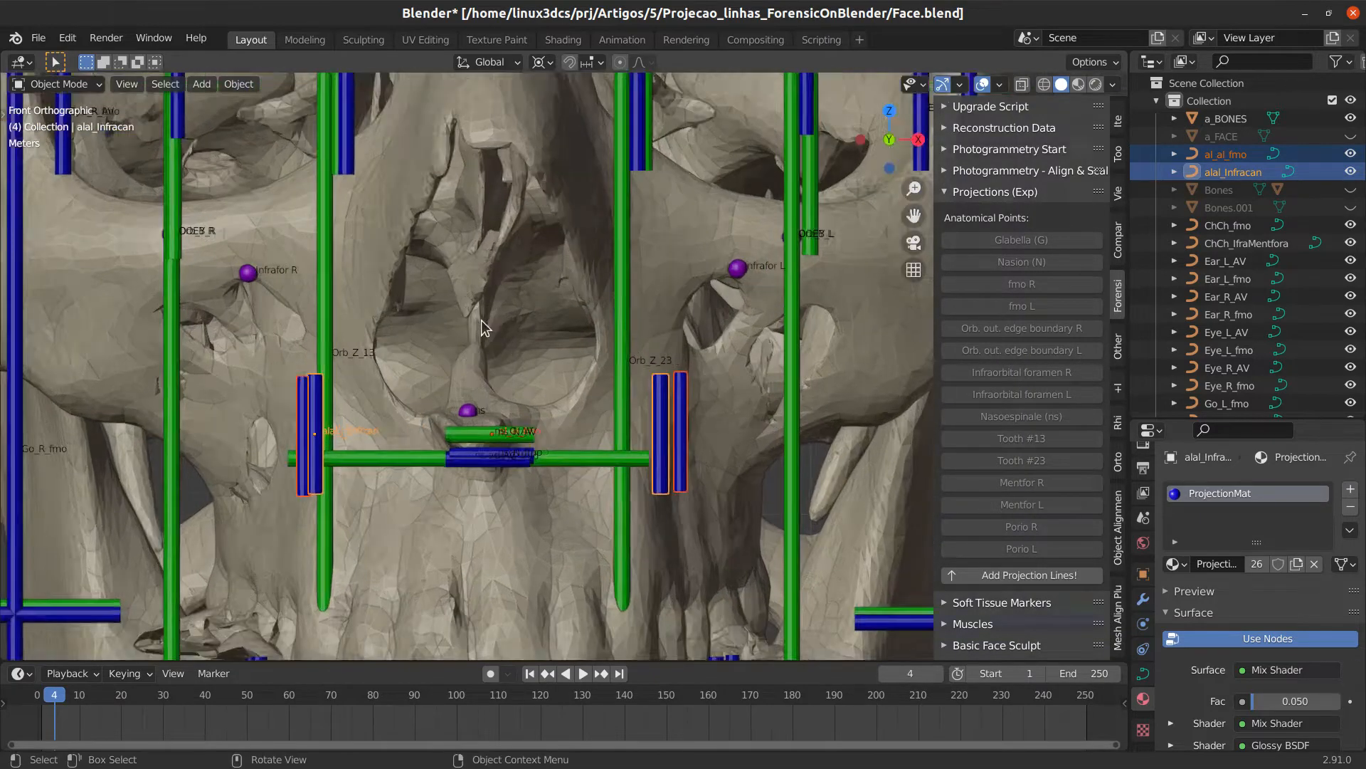
{"action": "scroll", "coordinate": [527, 347], "scroll_direction": "down", "scroll_amount": 2}
{"action": "scroll", "coordinate": [549, 381], "scroll_direction": "up", "scroll_amount": 2}
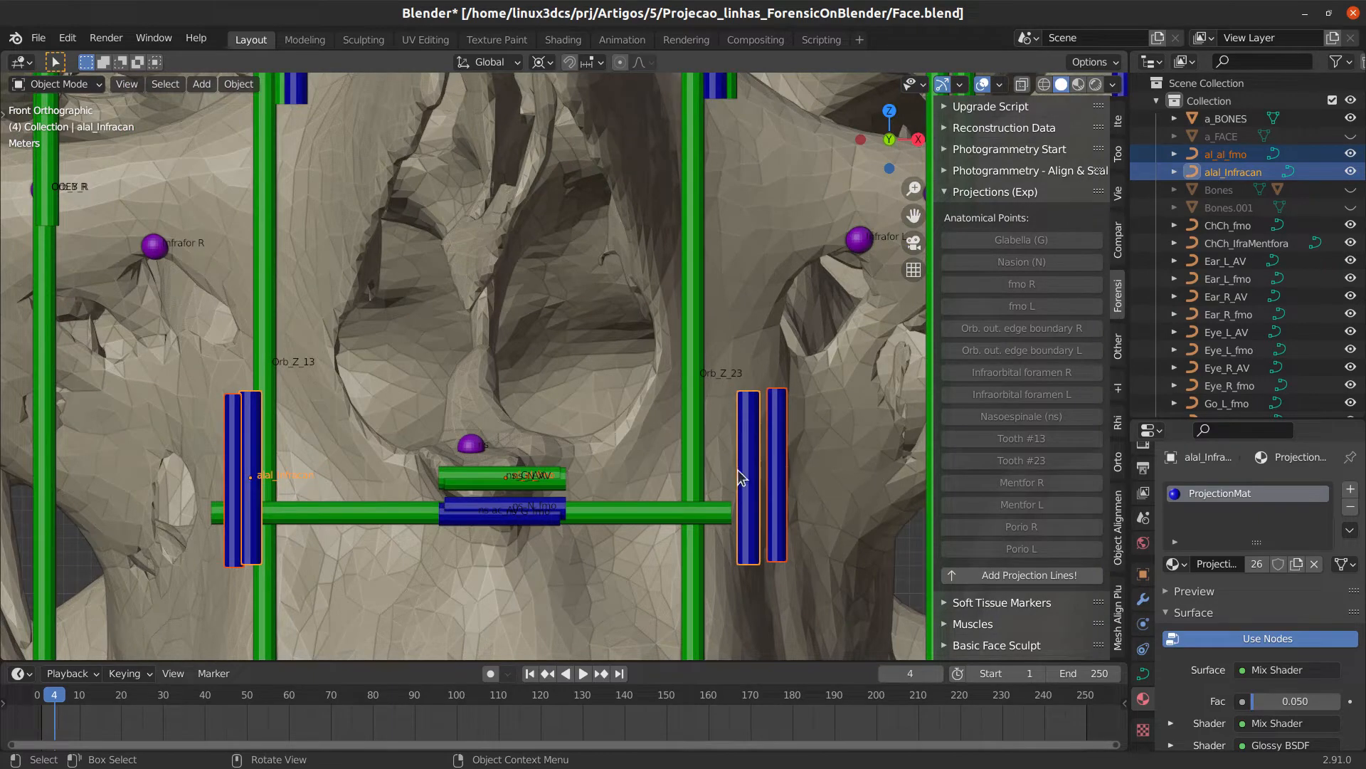
{"action": "scroll", "coordinate": [711, 464], "scroll_direction": "down", "scroll_amount": 4}
{"action": "scroll", "coordinate": [563, 431], "scroll_direction": "up", "scroll_amount": 3}
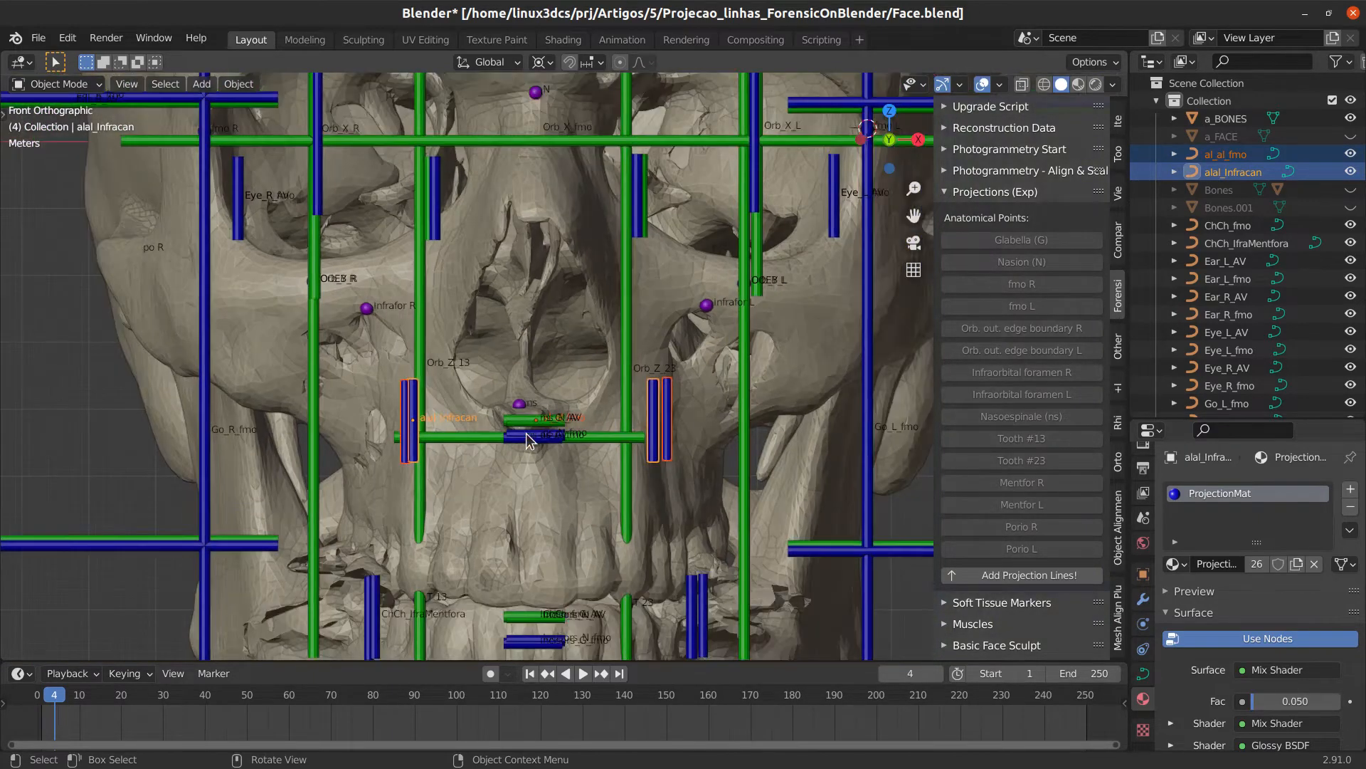
{"action": "scroll", "coordinate": [527, 433], "scroll_direction": "down", "scroll_amount": 3}
{"action": "scroll", "coordinate": [541, 400], "scroll_direction": "up", "scroll_amount": 3}
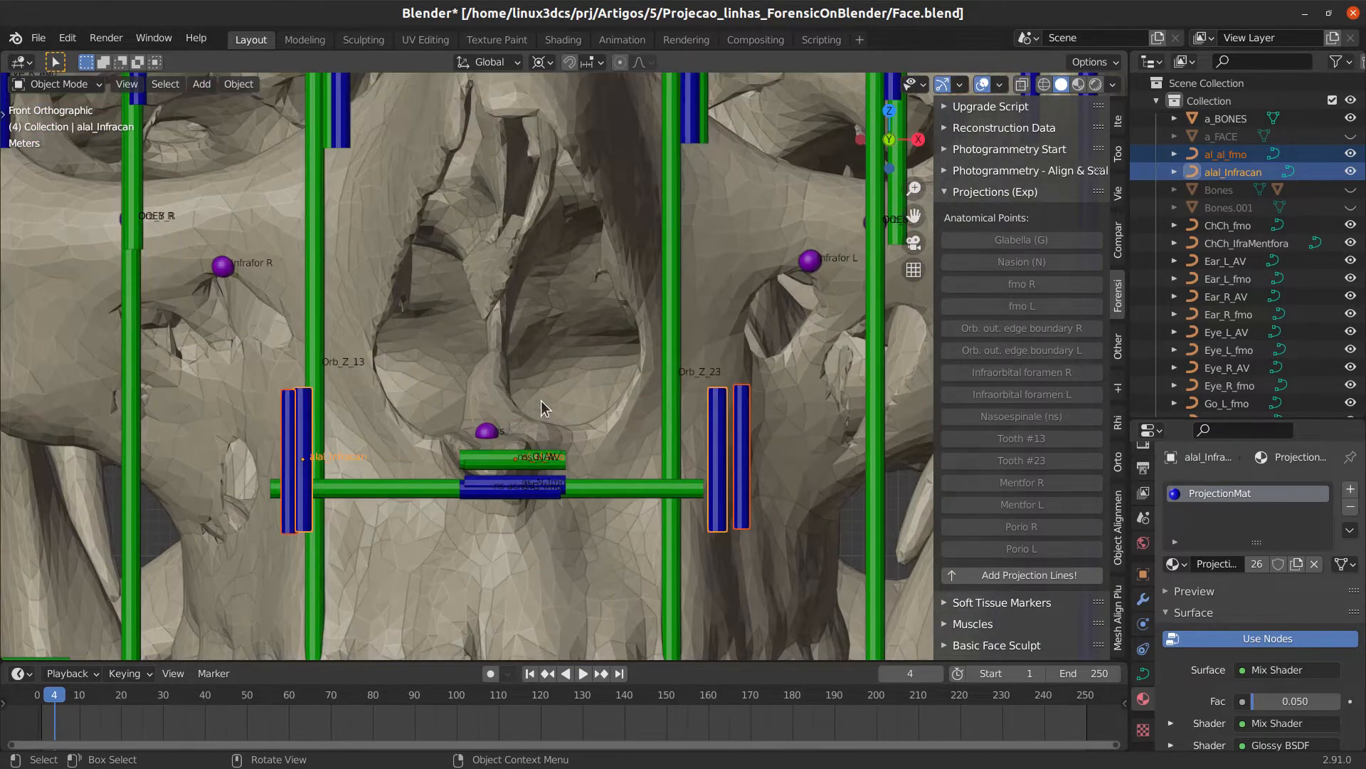
{"action": "scroll", "coordinate": [541, 400], "scroll_direction": "down", "scroll_amount": 3}
{"action": "scroll", "coordinate": [515, 344], "scroll_direction": "up", "scroll_amount": 3}
{"action": "scroll", "coordinate": [518, 400], "scroll_direction": "up", "scroll_amount": 1}
{"action": "scroll", "coordinate": [518, 400], "scroll_direction": "down", "scroll_amount": 4}
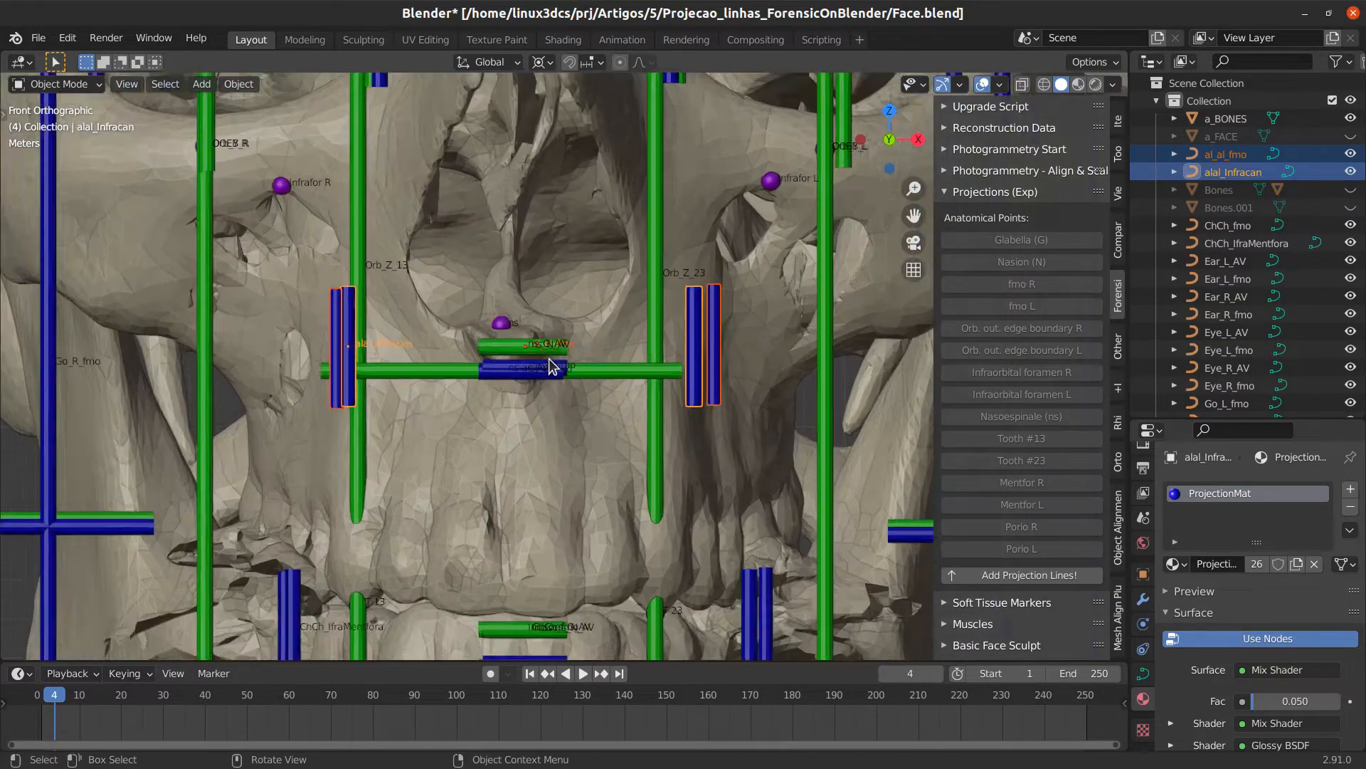
{"action": "scroll", "coordinate": [559, 365], "scroll_direction": "down", "scroll_amount": 3}
{"action": "scroll", "coordinate": [587, 370], "scroll_direction": "up", "scroll_amount": 6}
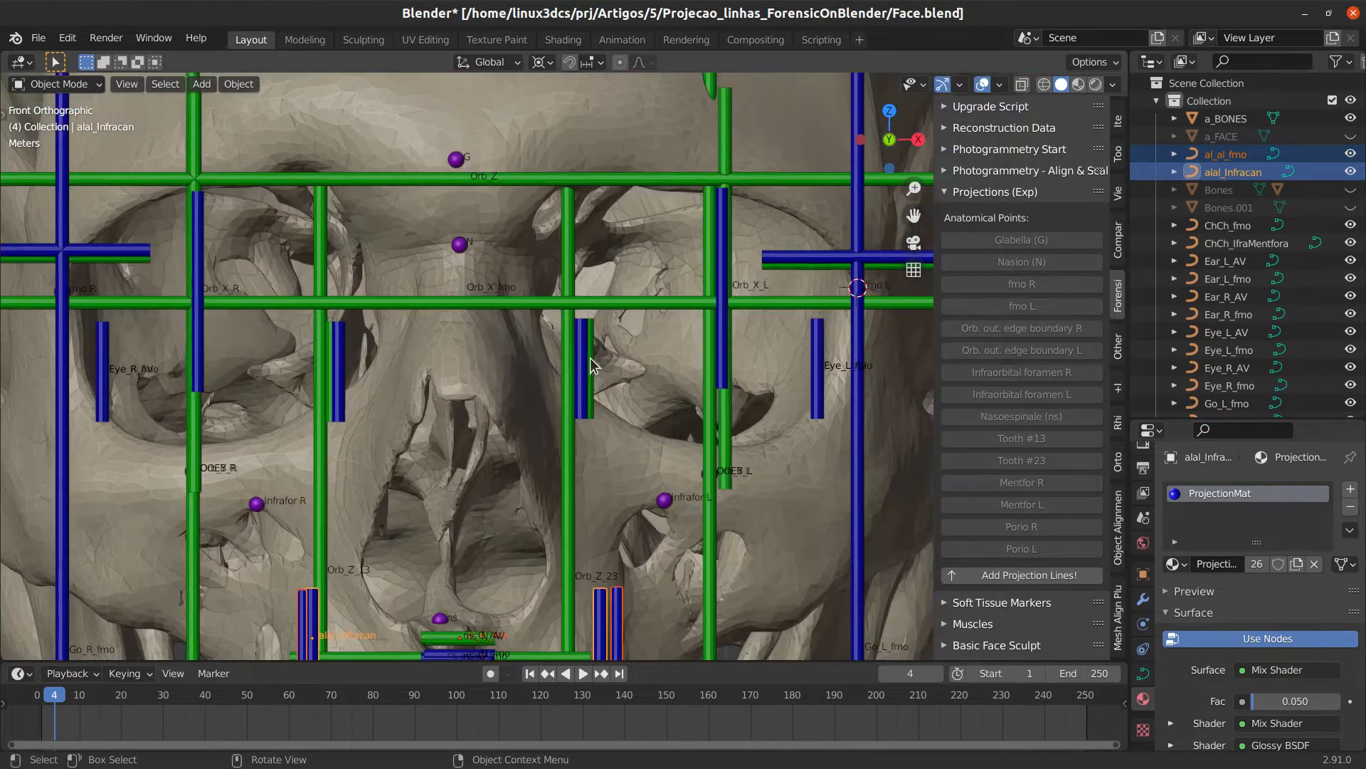
Select the blue Eye_L_fmo projection lines and inspect how they mark the corners of the left eye
{"action": "left_click", "coordinate": [584, 388]}
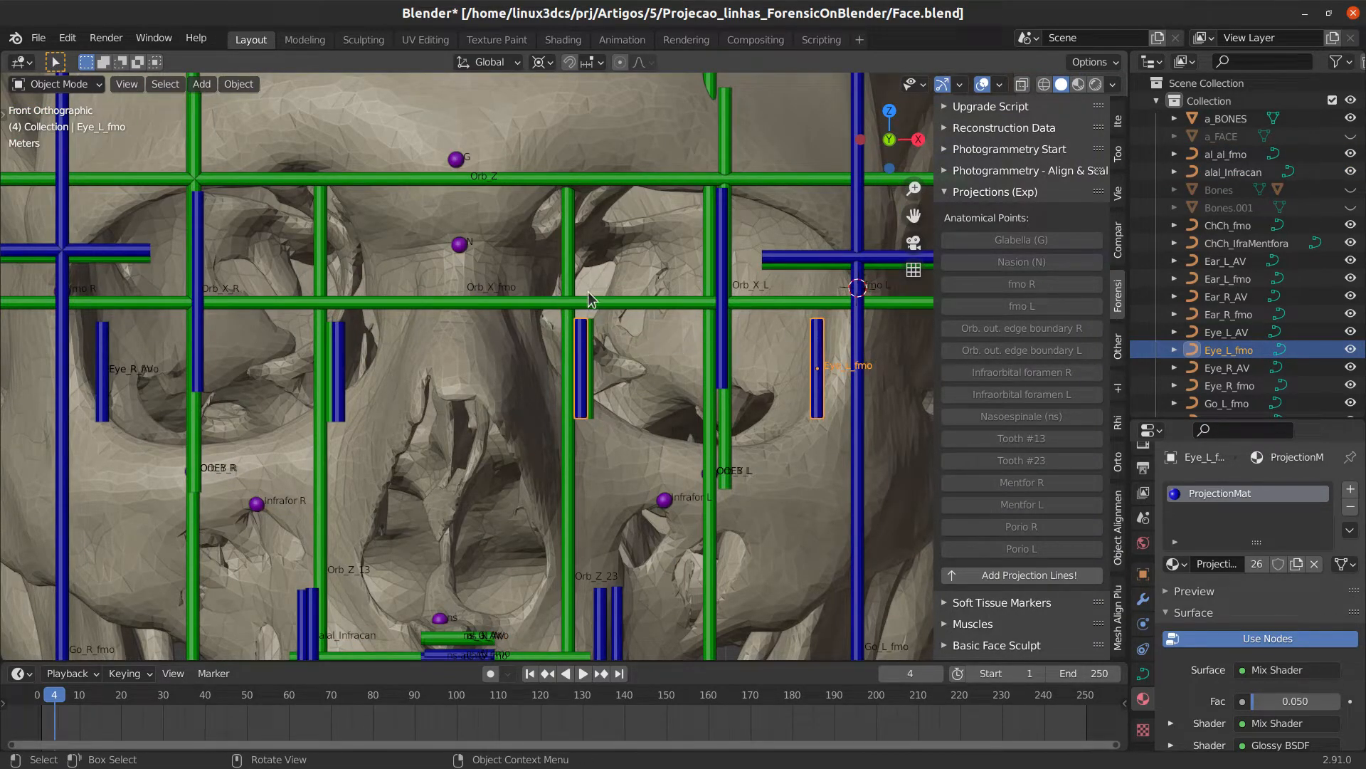
{"action": "scroll", "coordinate": [608, 353], "scroll_direction": "down", "scroll_amount": 3}
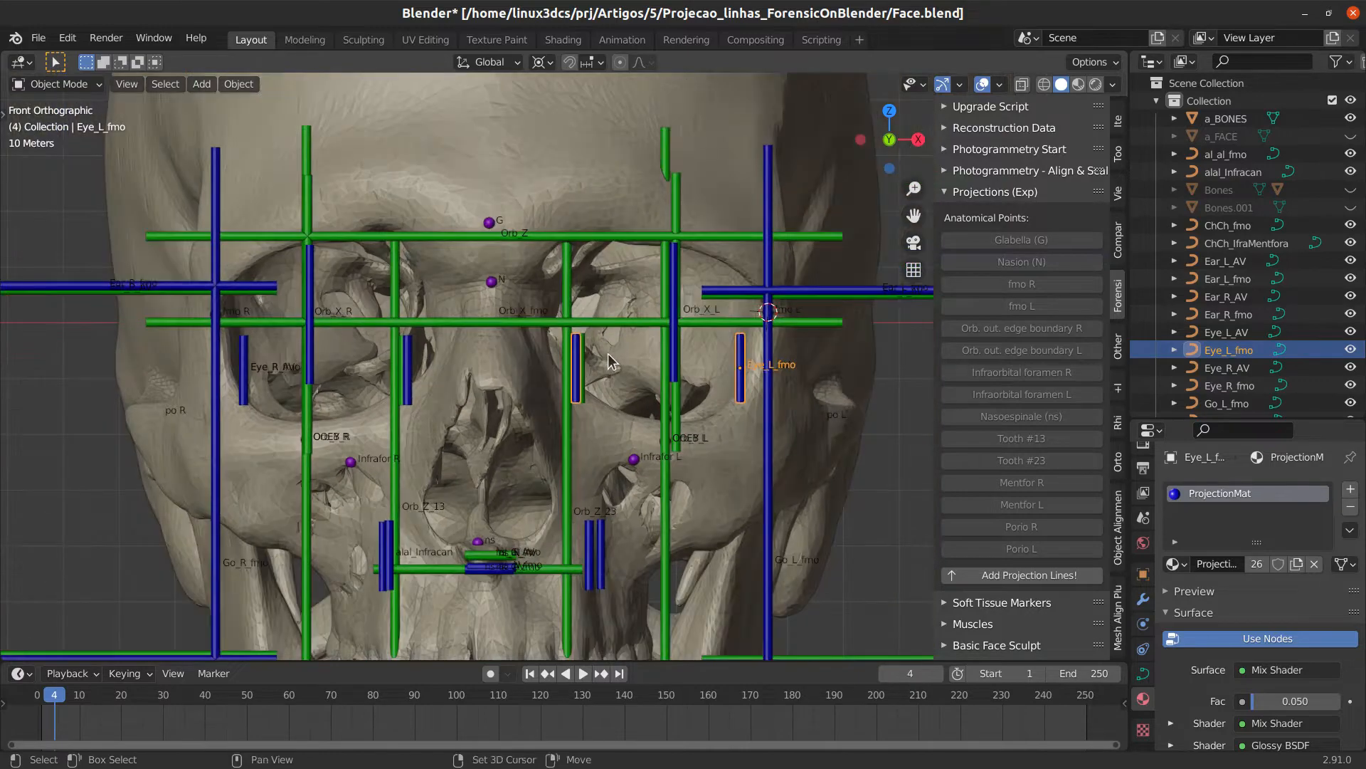
{"action": "scroll", "coordinate": [646, 326], "scroll_direction": "up", "scroll_amount": 3}
Select the blue Orb_X_fmo projection lines and inspect closely the one crossing the centre of the left orbit
{"action": "left_click", "coordinate": [757, 335]}
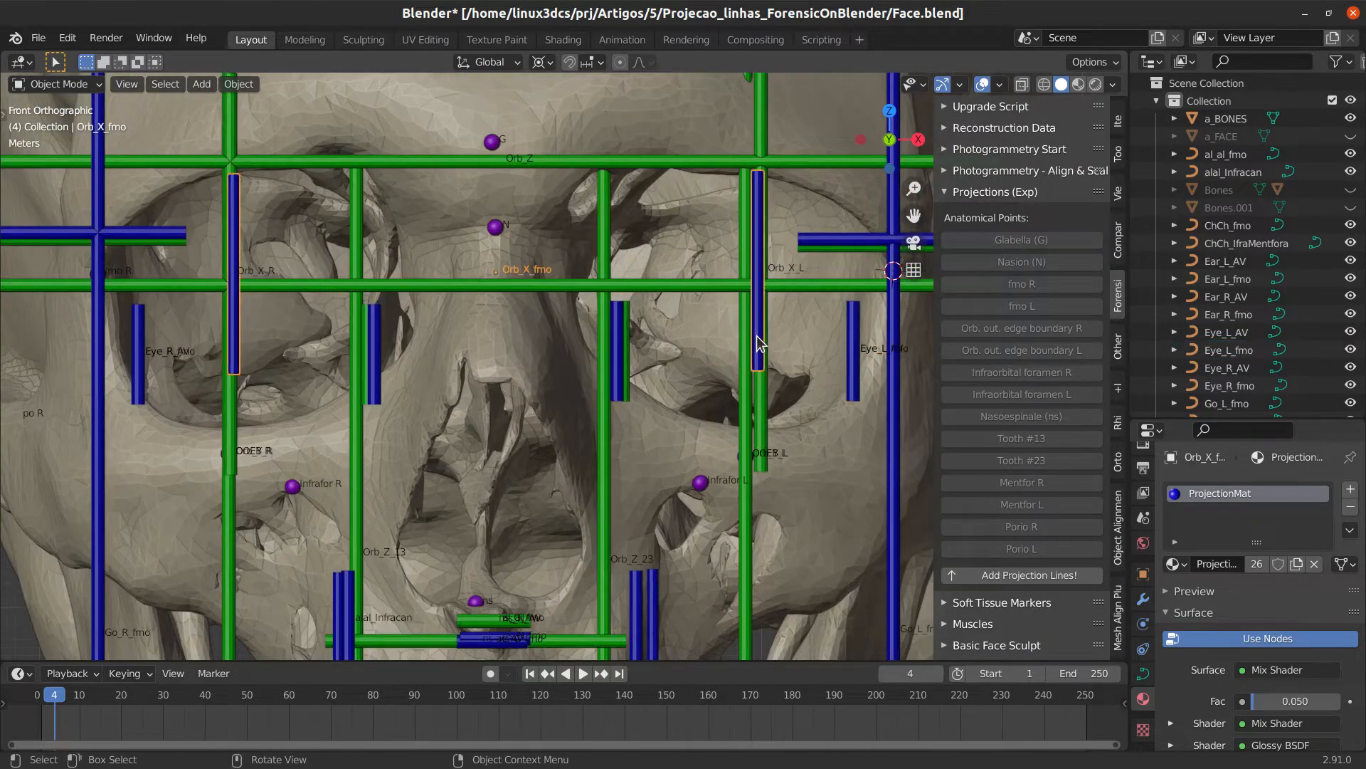
{"action": "scroll", "coordinate": [712, 328], "scroll_direction": "down", "scroll_amount": 3}
{"action": "scroll", "coordinate": [644, 313], "scroll_direction": "up", "scroll_amount": 3}
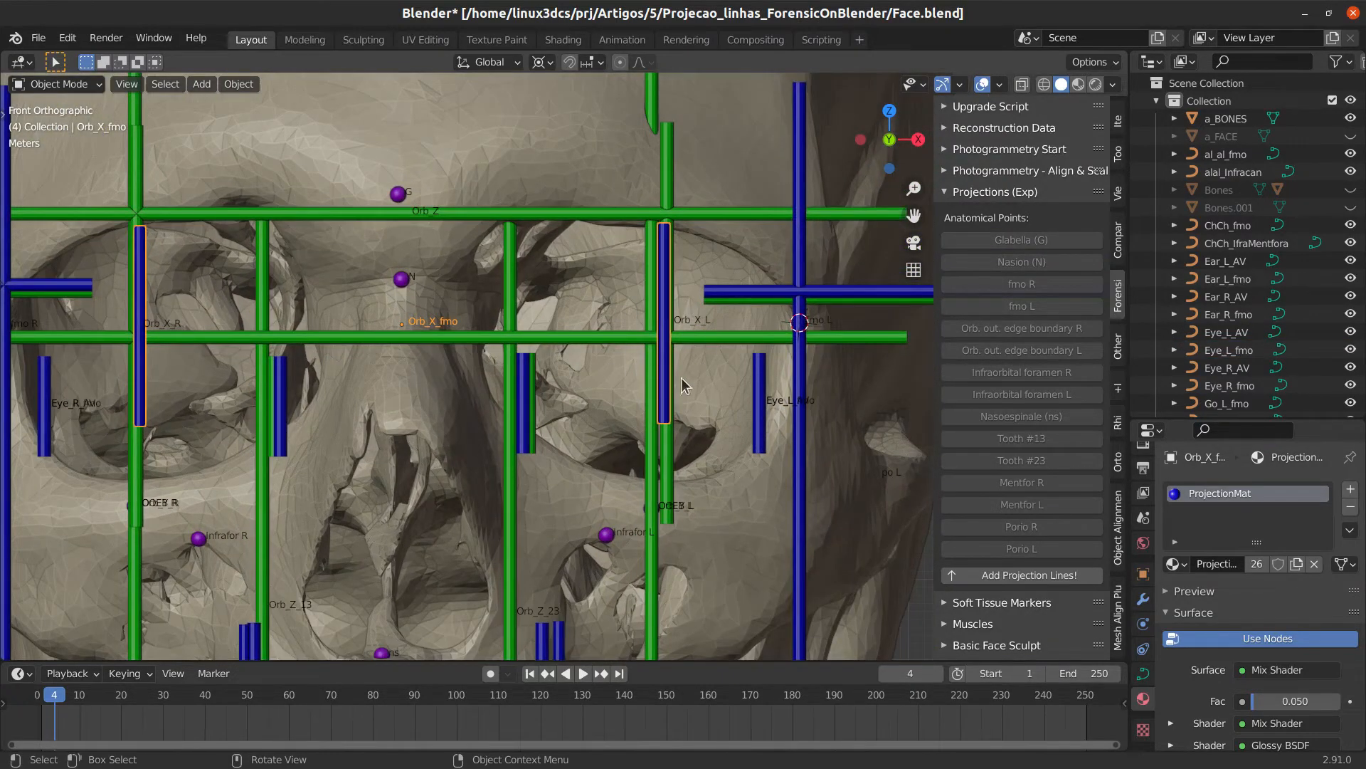
{"action": "scroll", "coordinate": [641, 363], "scroll_direction": "up", "scroll_amount": 2}
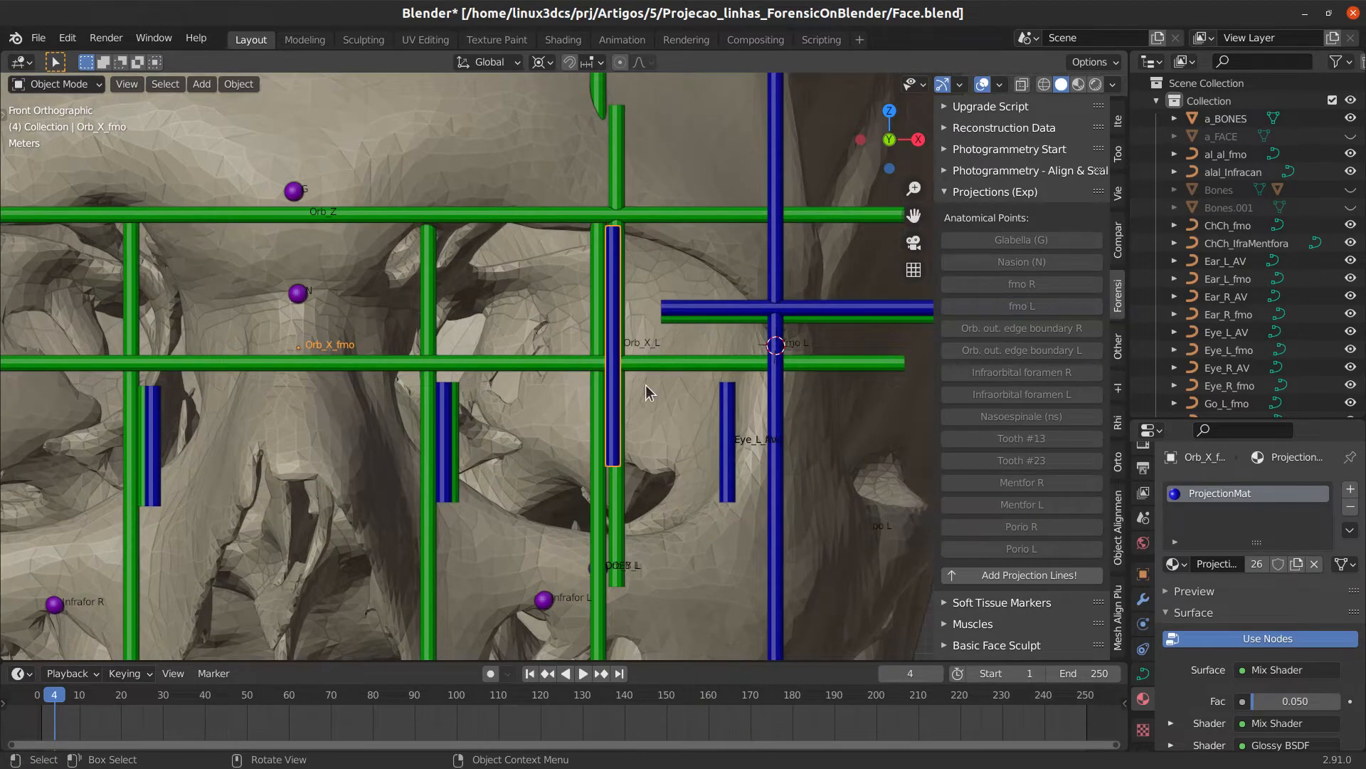
{"action": "scroll", "coordinate": [646, 384], "scroll_direction": "up", "scroll_amount": 2}
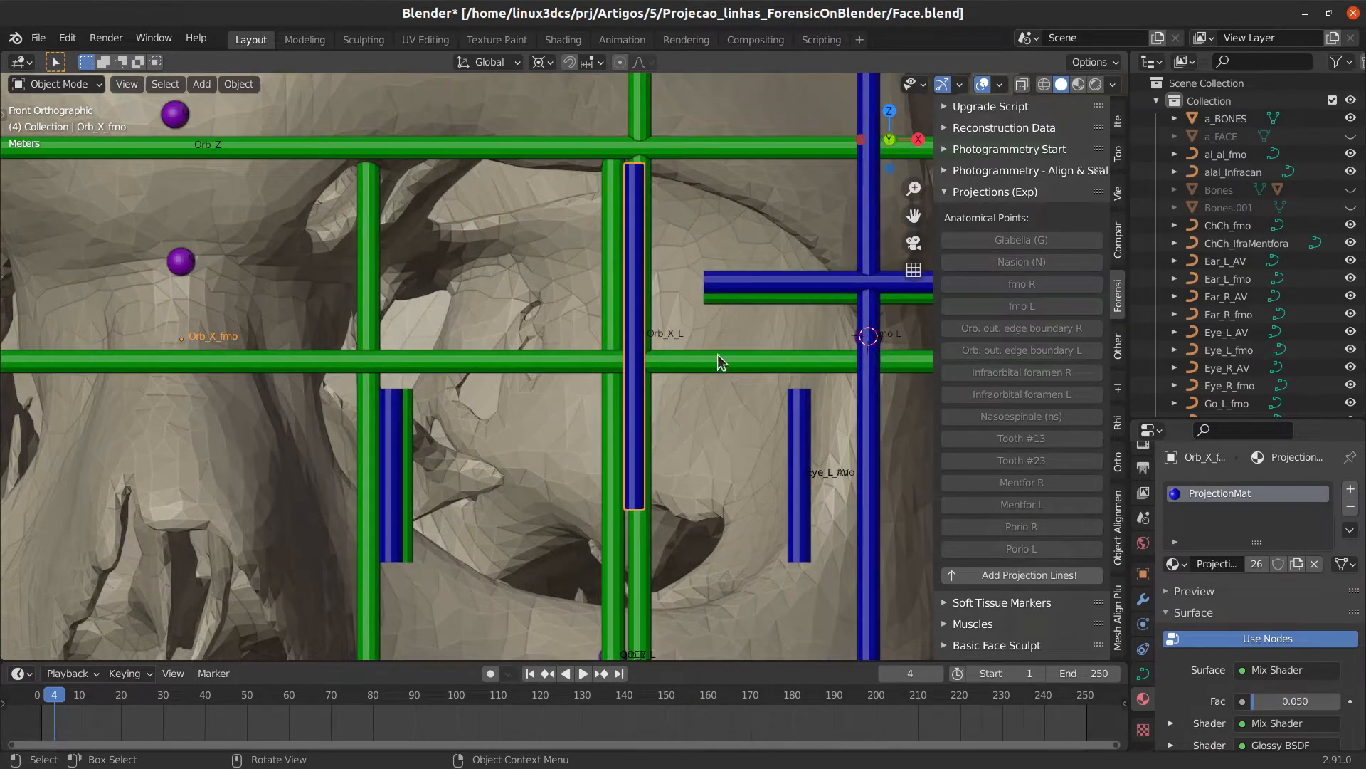
Add the green Orb_X_L line to the selected Orb_X_fmo lines and compare how they cross the left orbit
{"action": "scroll", "coordinate": [721, 361], "scroll_direction": "down", "scroll_amount": 1}
{"action": "scroll", "coordinate": [754, 211], "scroll_direction": "down", "scroll_amount": 2}
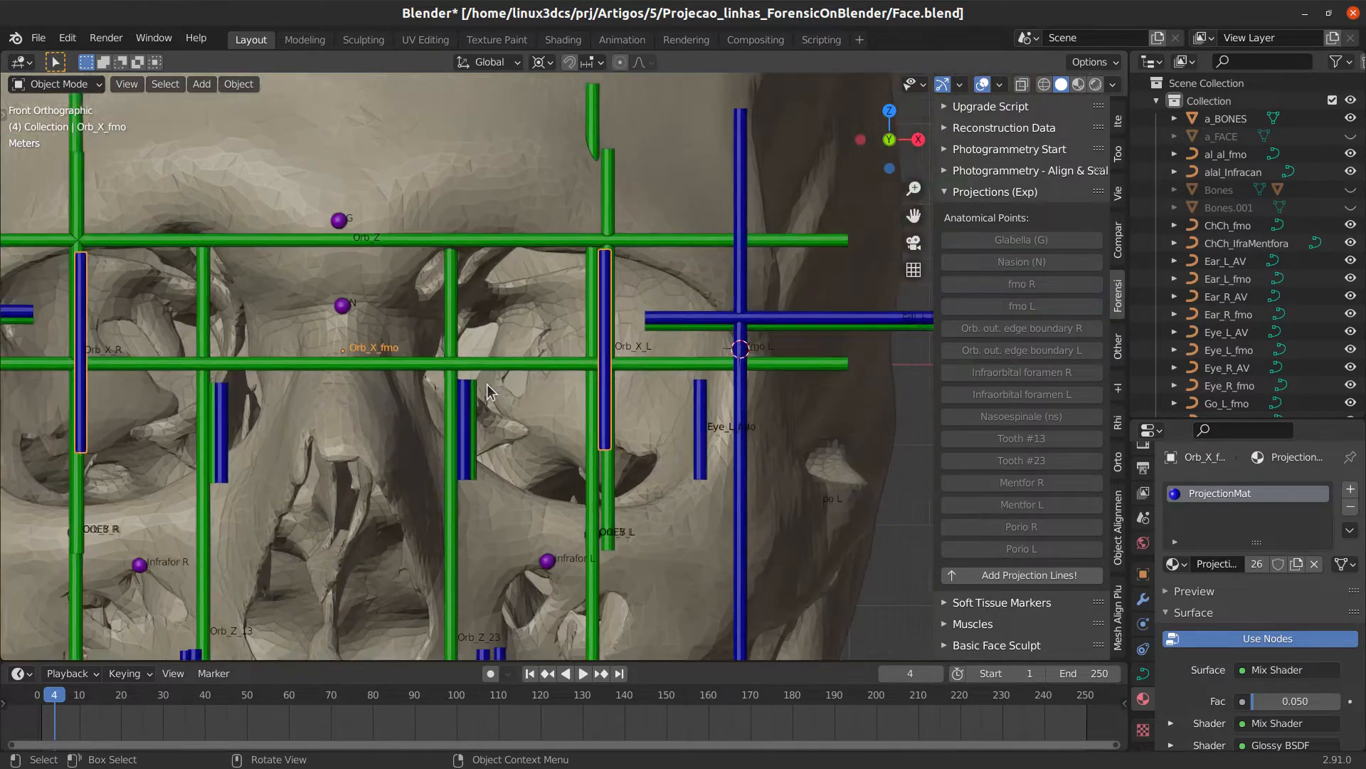
{"action": "middle_click_drag", "start_coordinate": [537, 391], "coordinate": [618, 376], "text": "shift"}
{"action": "scroll", "coordinate": [618, 376], "scroll_direction": "up", "scroll_amount": 1}
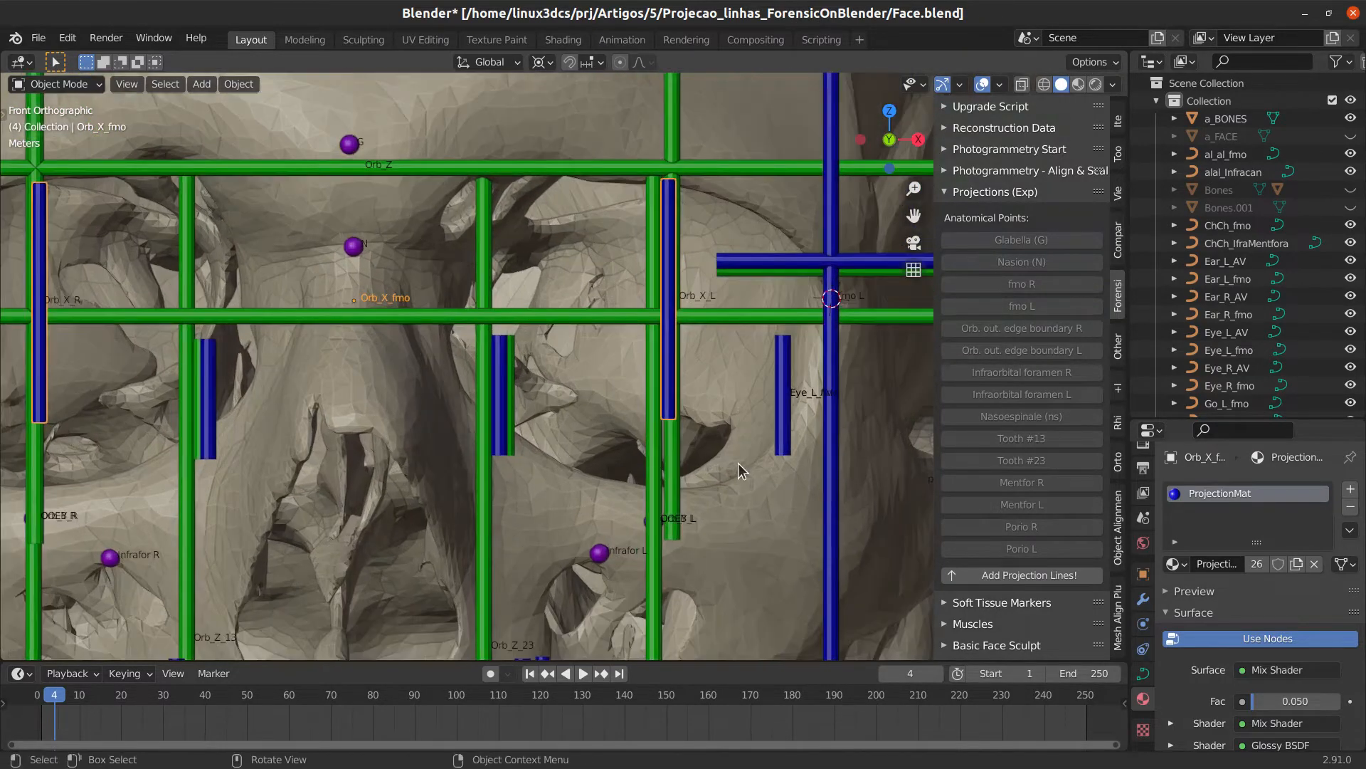
{"action": "left_click", "coordinate": [672, 443]}
{"action": "scroll", "coordinate": [673, 442], "scroll_direction": "down", "scroll_amount": 5}
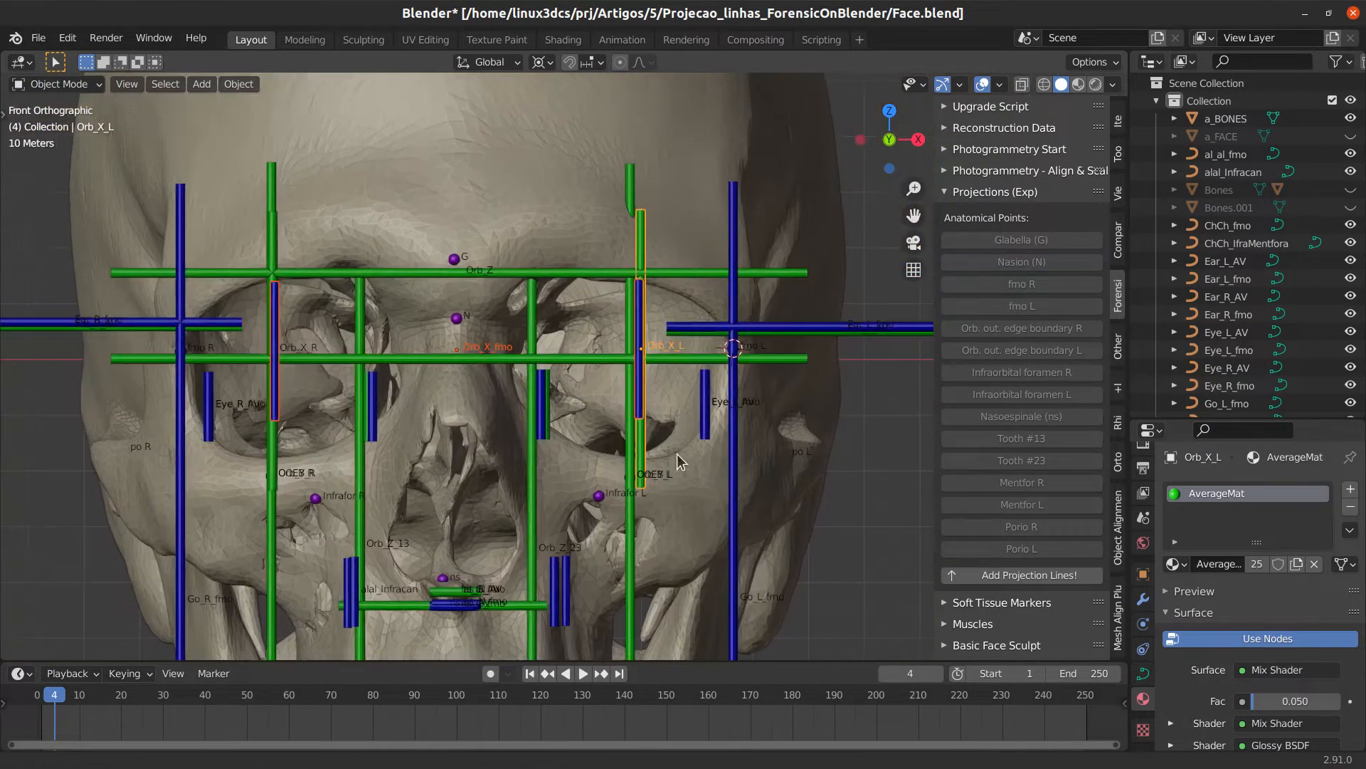
{"action": "scroll", "coordinate": [680, 443], "scroll_direction": "up", "scroll_amount": 3}
{"action": "middle_click_drag", "start_coordinate": [750, 429], "coordinate": [785, 419], "text": "shift"}
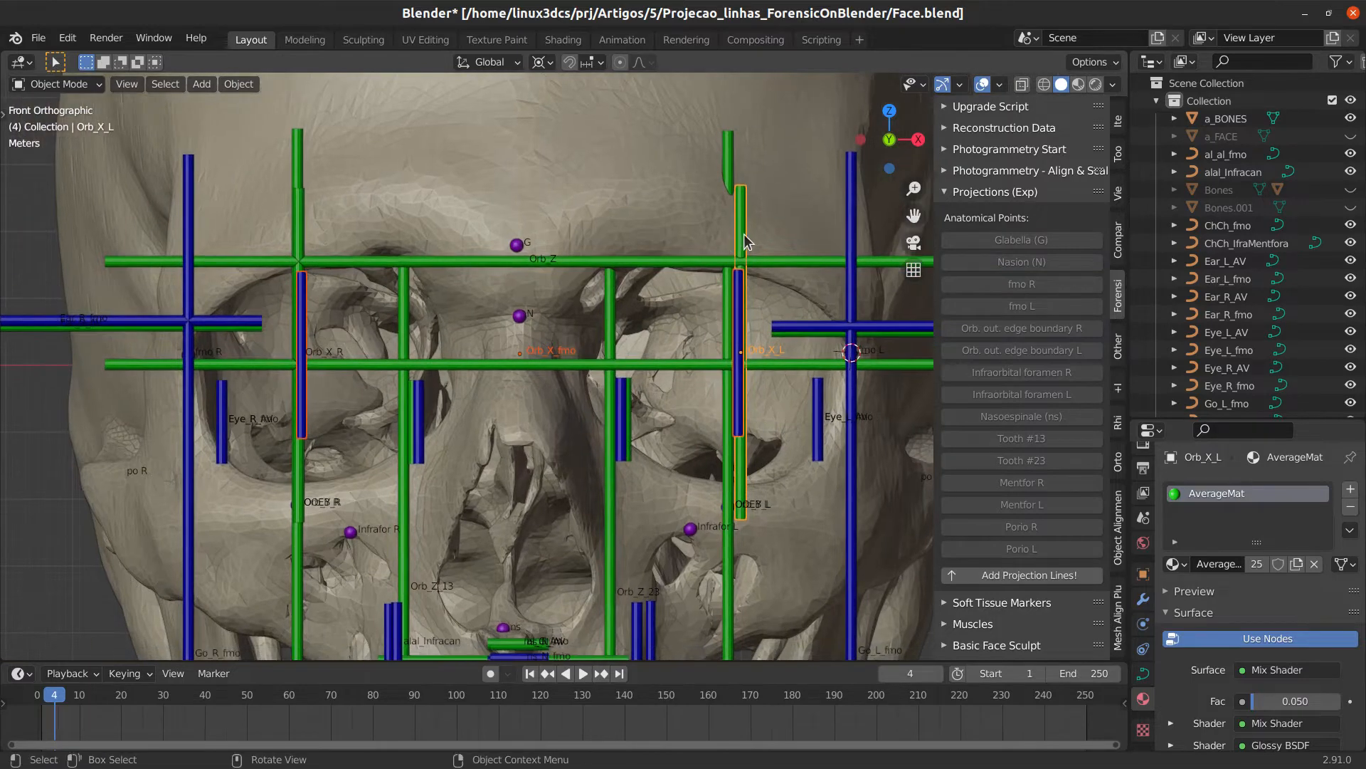
Select the green Orb_X_R projection line alone and check its position over the right orbit
{"action": "left_click", "coordinate": [743, 234]}
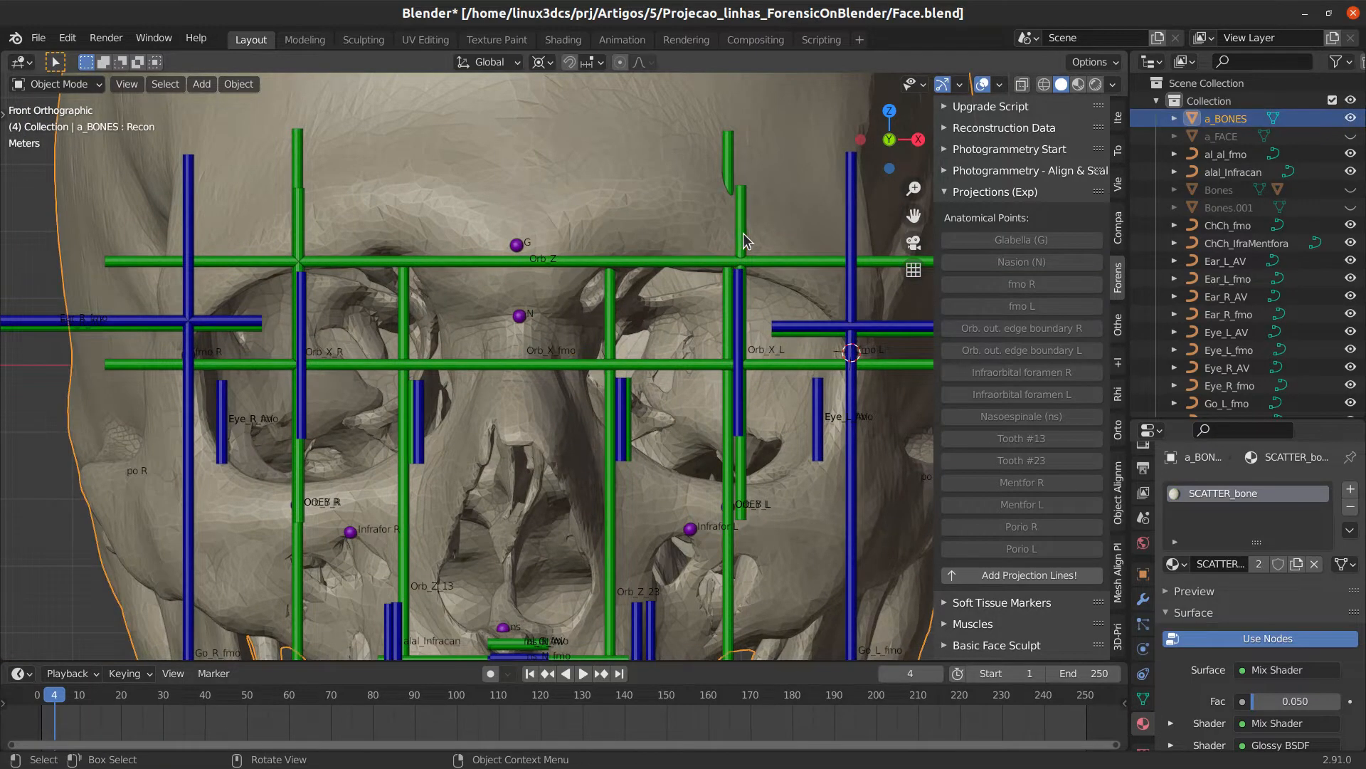
{"action": "left_click", "coordinate": [302, 218]}
{"action": "scroll", "coordinate": [563, 370], "scroll_direction": "down", "scroll_amount": 1}
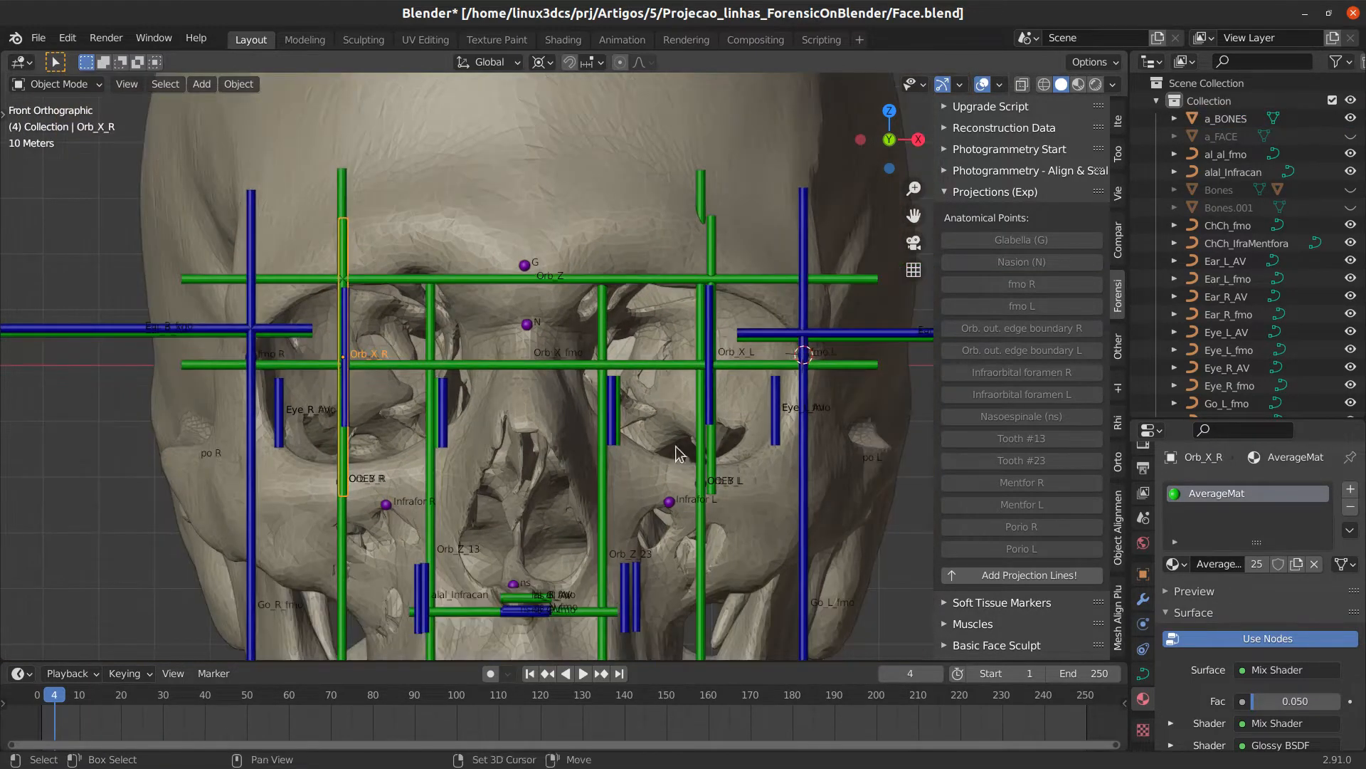
Select the green Orb_Y_L projection line and inspect its position on the left orbit from the front and the side
{"action": "scroll", "coordinate": [590, 358], "scroll_direction": "up", "scroll_amount": 2}
{"action": "middle_click_drag", "start_coordinate": [677, 473], "coordinate": [614, 464], "text": "shift"}
{"action": "left_click", "coordinate": [619, 442]}
{"action": "scroll", "coordinate": [619, 449], "scroll_direction": "up", "scroll_amount": 2}
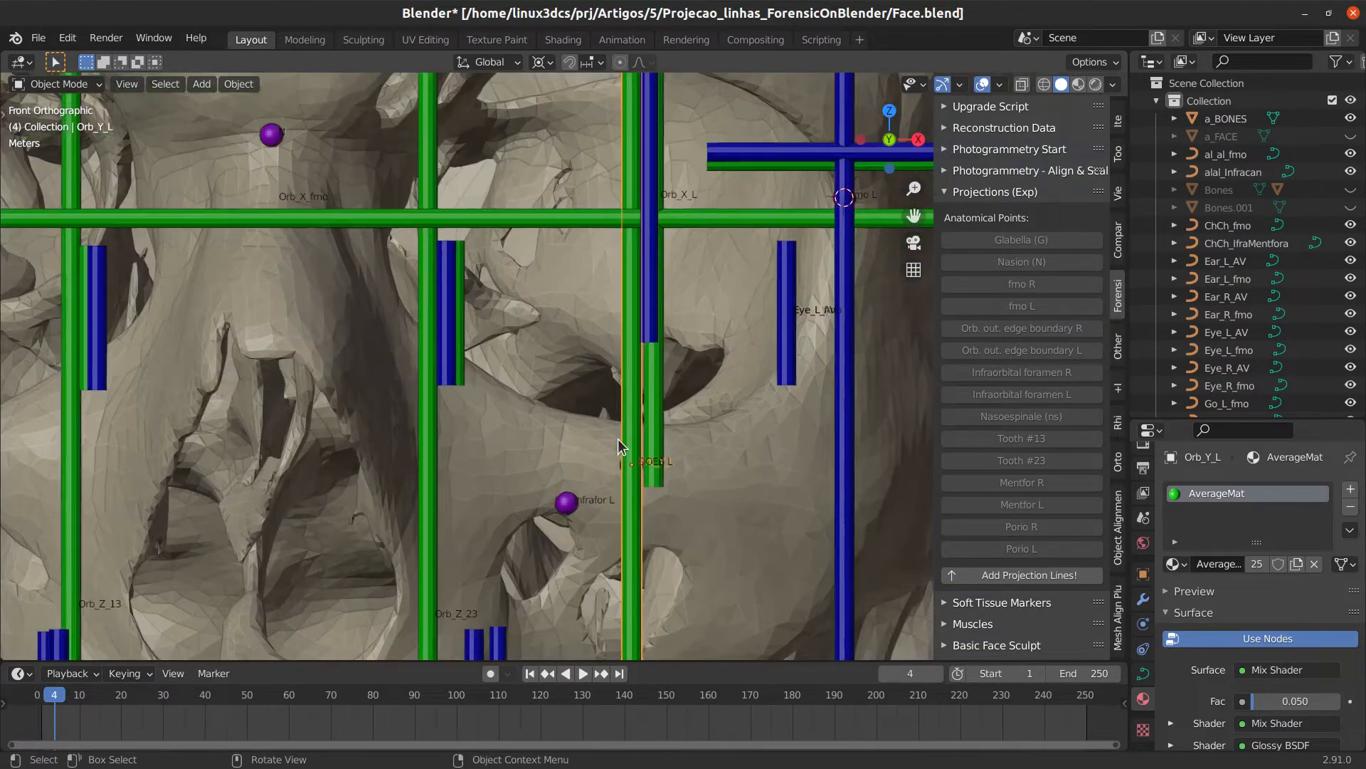
{"action": "scroll", "coordinate": [617, 398], "scroll_direction": "down", "scroll_amount": 2}
{"action": "scroll", "coordinate": [615, 375], "scroll_direction": "up", "scroll_amount": 1}
{"action": "scroll", "coordinate": [616, 381], "scroll_direction": "up", "scroll_amount": 1}
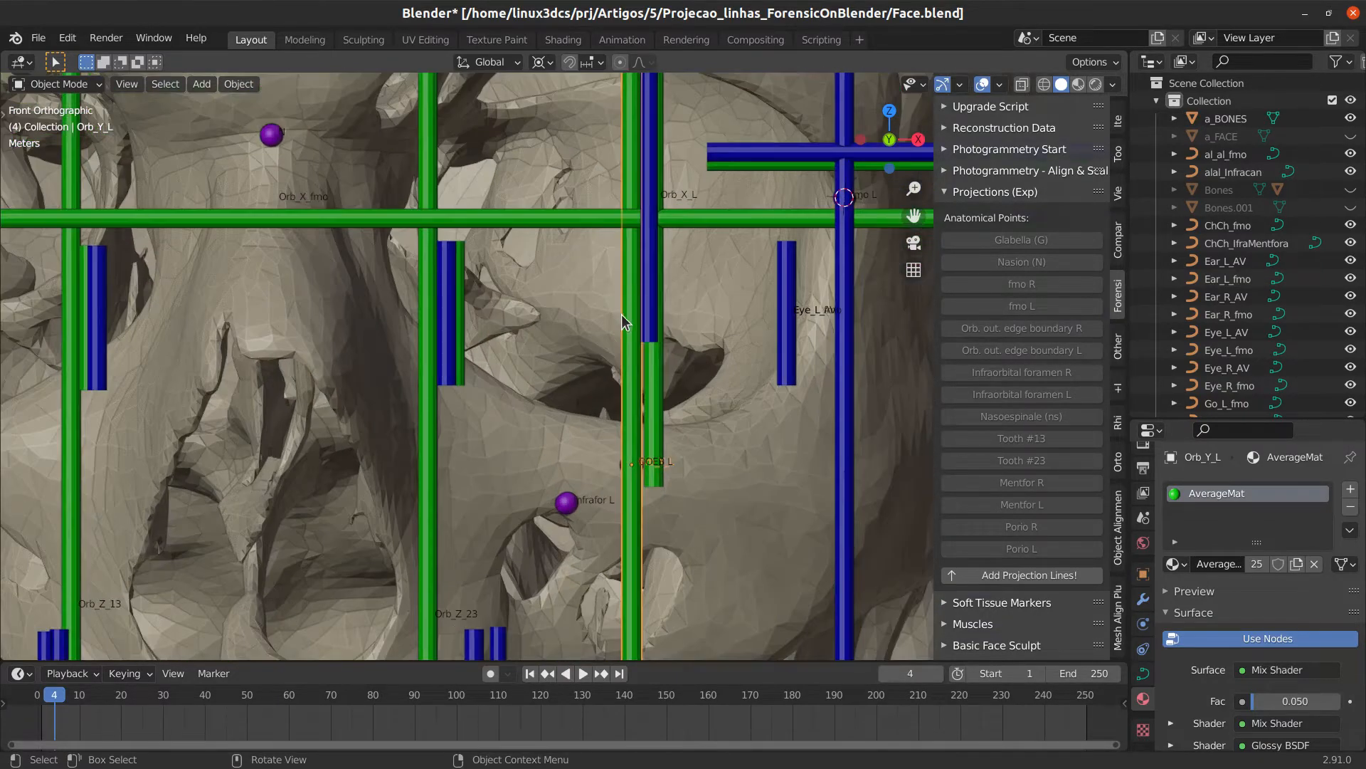
{"action": "middle_click_drag", "start_coordinate": [654, 403], "coordinate": [496, 305]}
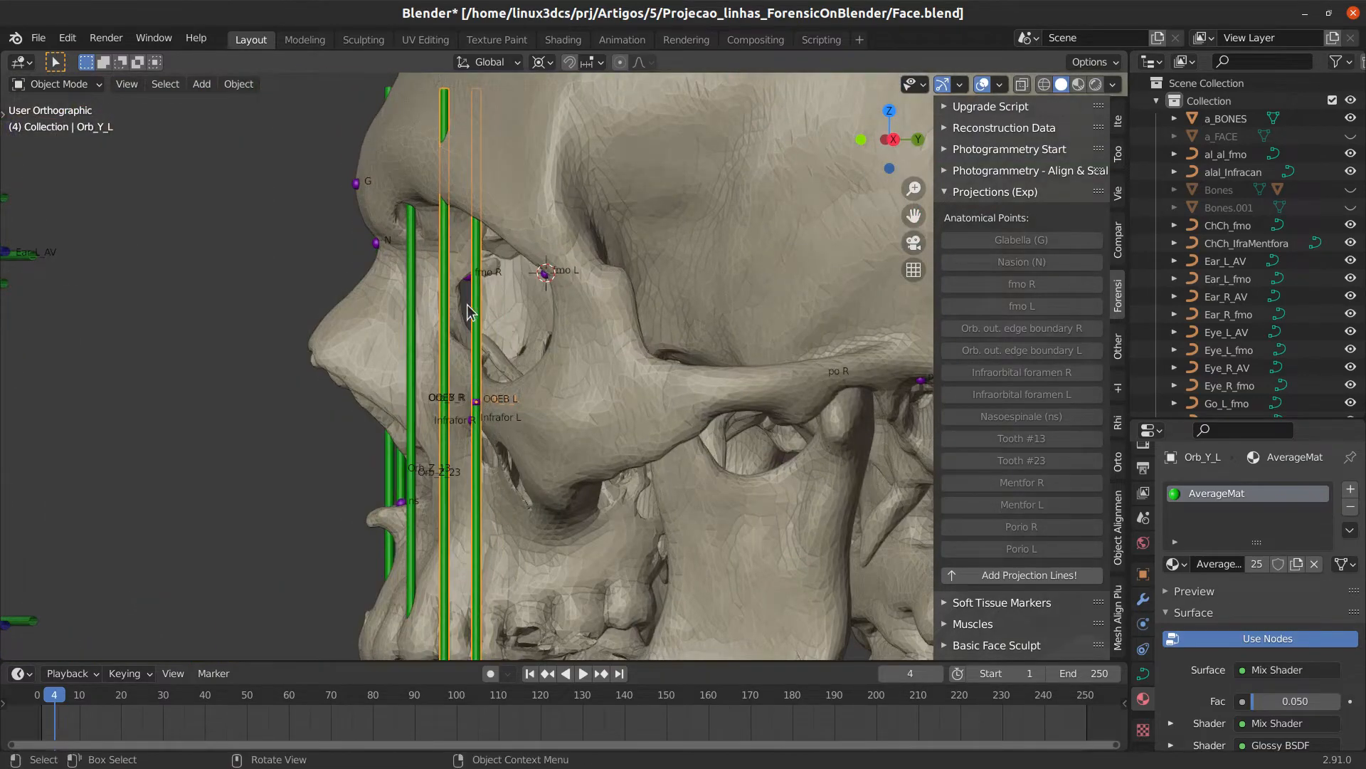
Move the Orb_Y_L line about 1.8 m along the X axis so that it aligns with the Orb_X_L line in front view
{"action": "key", "text": "KP_1"}
{"action": "scroll", "coordinate": [561, 305], "scroll_direction": "up", "scroll_amount": 7}
{"action": "key", "text": "g"}
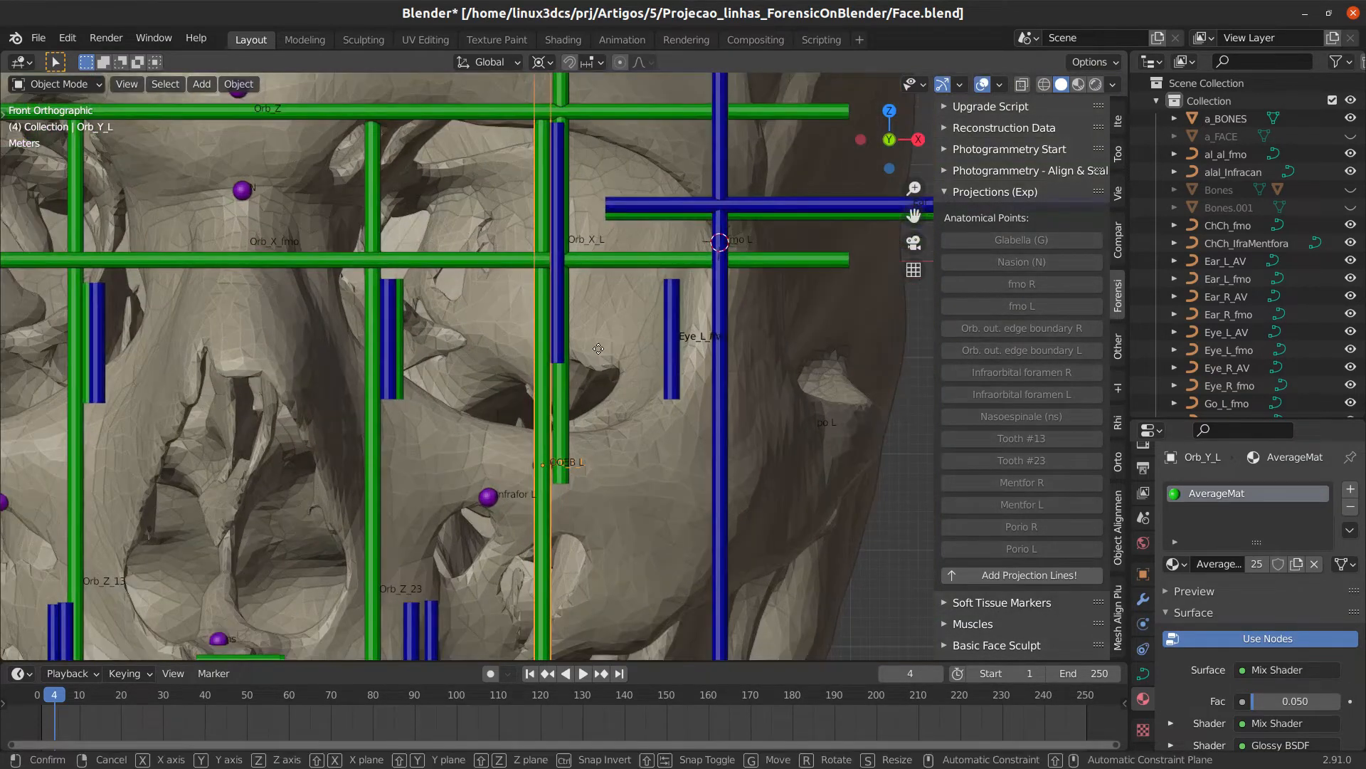
{"action": "key", "text": "x"}
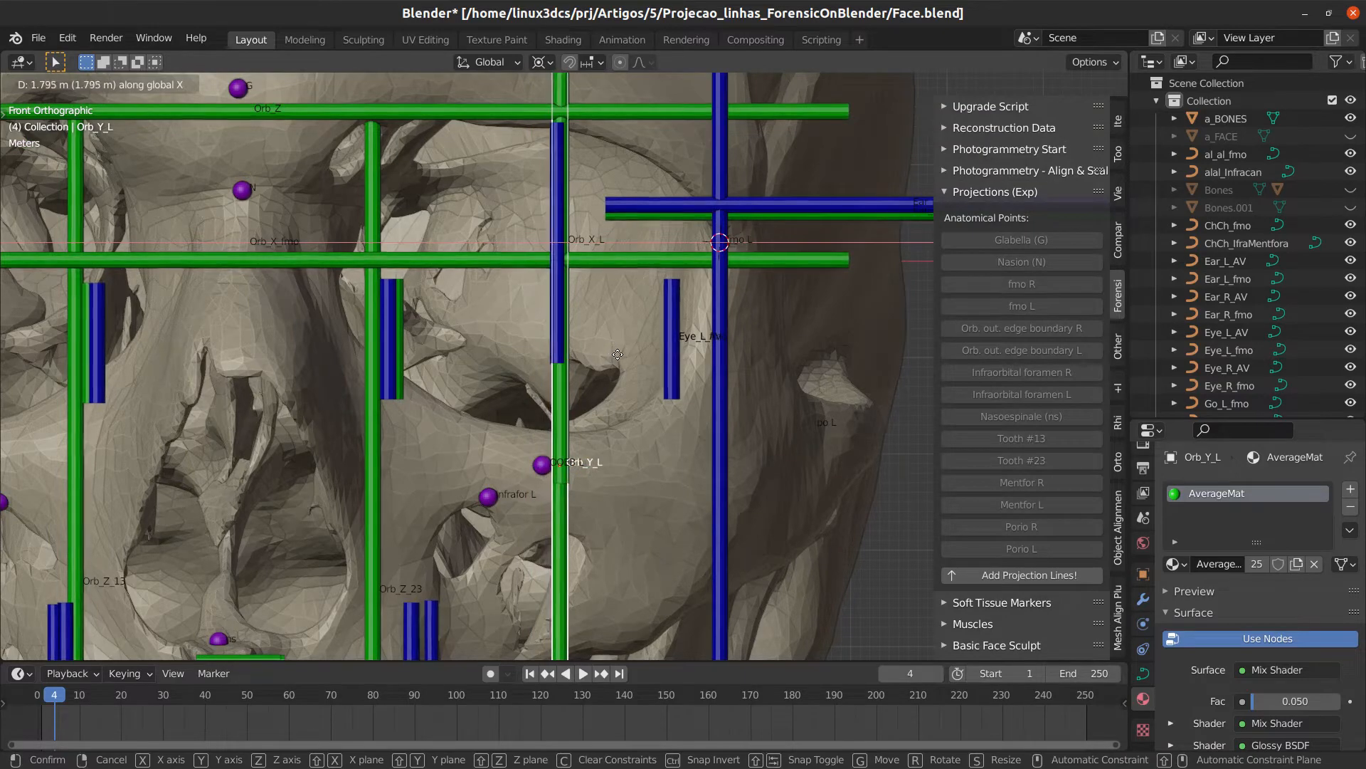
{"action": "left_click", "coordinate": [621, 360]}
{"action": "scroll", "coordinate": [622, 361], "scroll_direction": "down", "scroll_amount": 2}
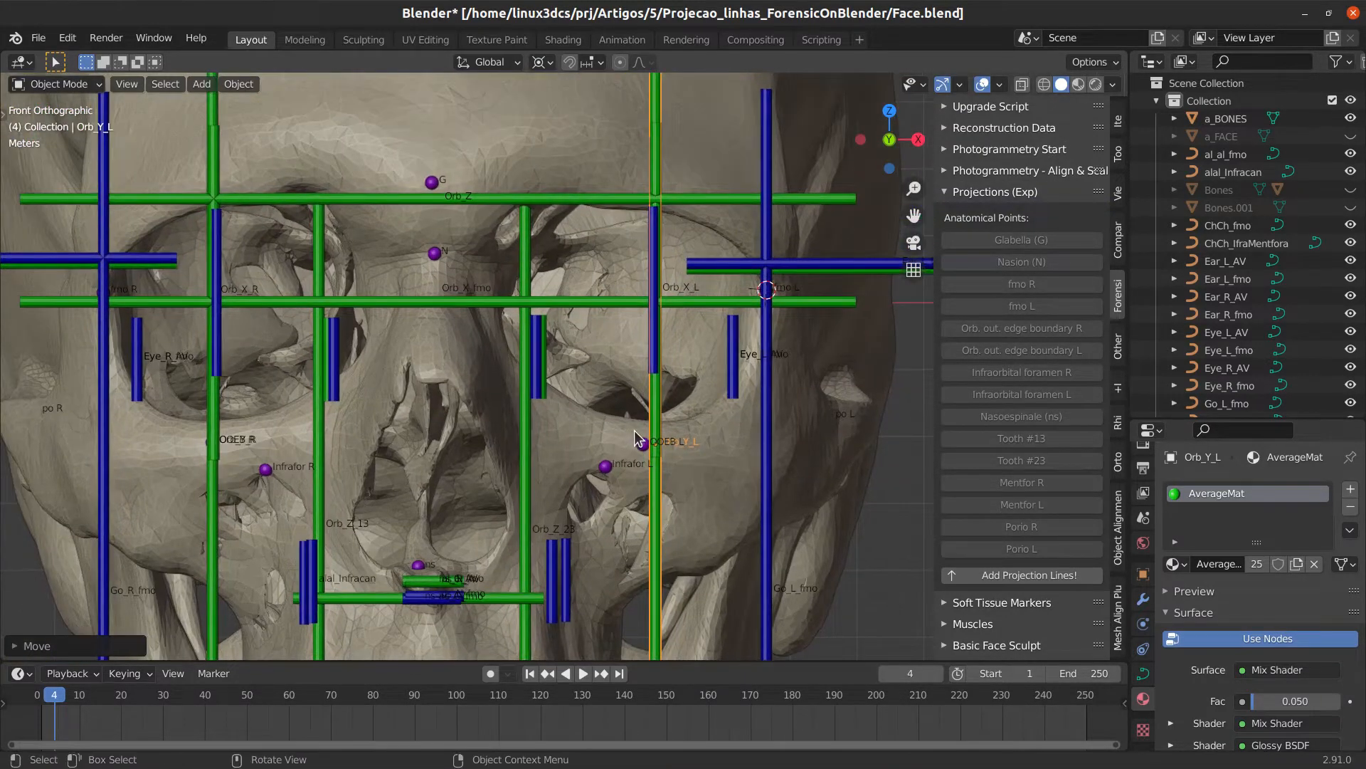
Deselect Orb_Y_L and examine the orbital projection lines from oblique, side and front views
{"action": "middle_click_drag", "start_coordinate": [634, 430], "coordinate": [587, 475]}
{"action": "left_click", "coordinate": [608, 438]}
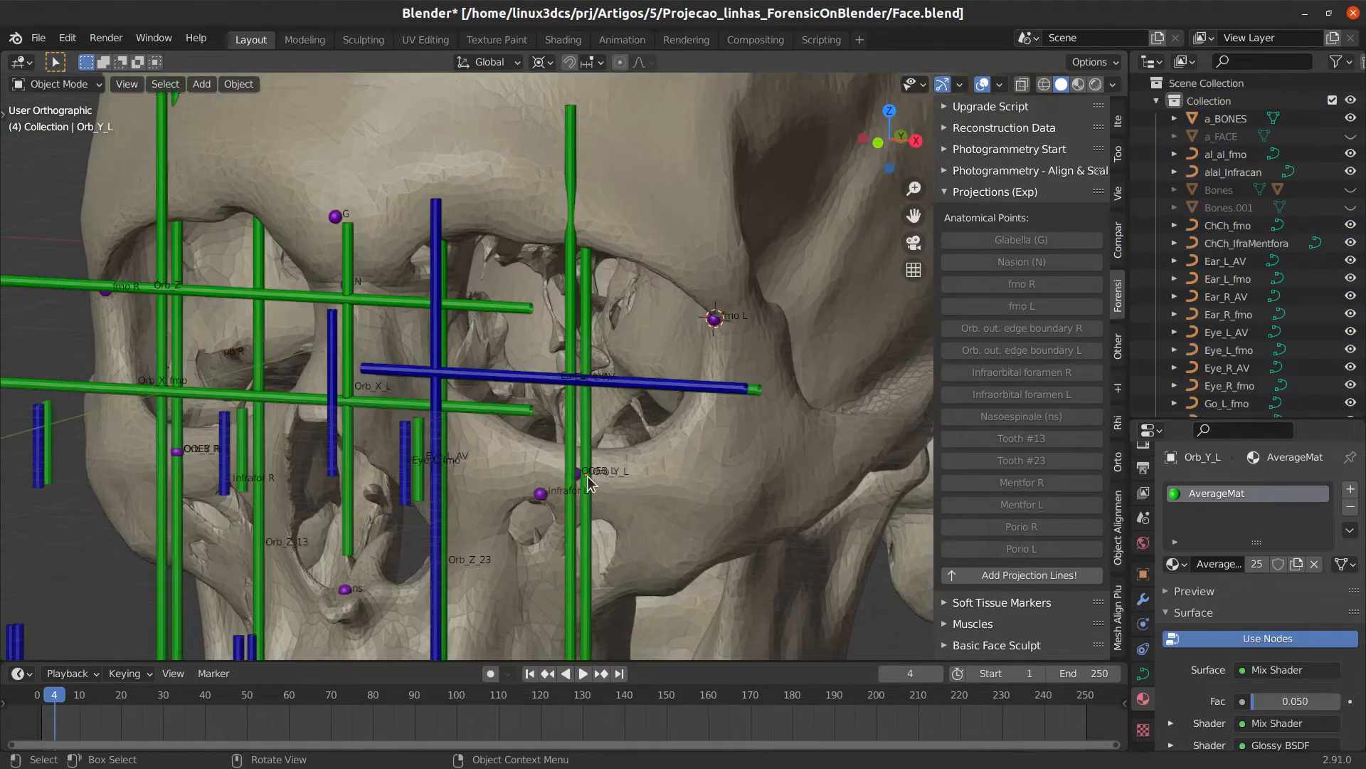
{"action": "key", "text": "KP_1"}
{"action": "middle_click_drag", "start_coordinate": [533, 373], "coordinate": [526, 403], "text": "shift"}
{"action": "scroll", "coordinate": [527, 403], "scroll_direction": "down", "scroll_amount": 3}
{"action": "key", "text": "KP_3"}
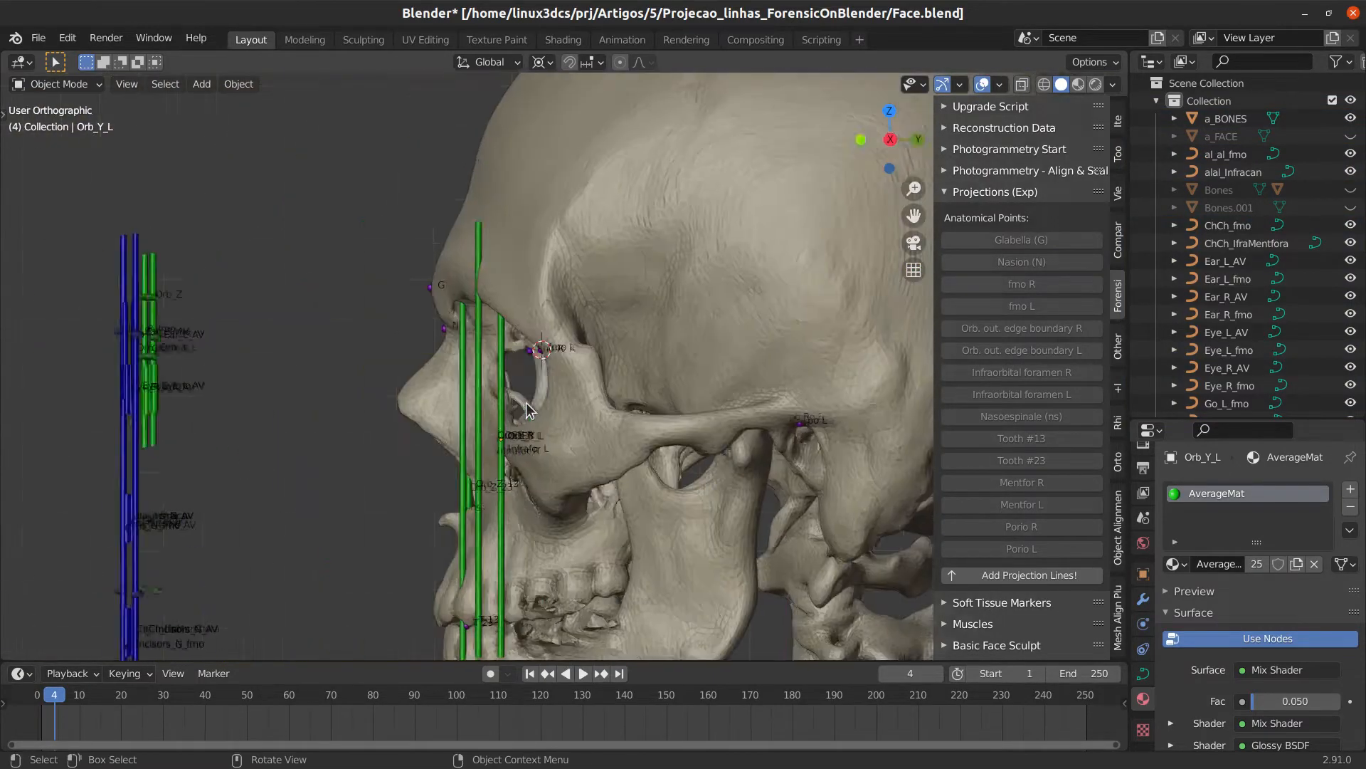
{"action": "scroll", "coordinate": [416, 382], "scroll_direction": "up", "scroll_amount": 2}
{"action": "scroll", "coordinate": [423, 383], "scroll_direction": "down", "scroll_amount": 2}
{"action": "key", "text": "KP_1"}
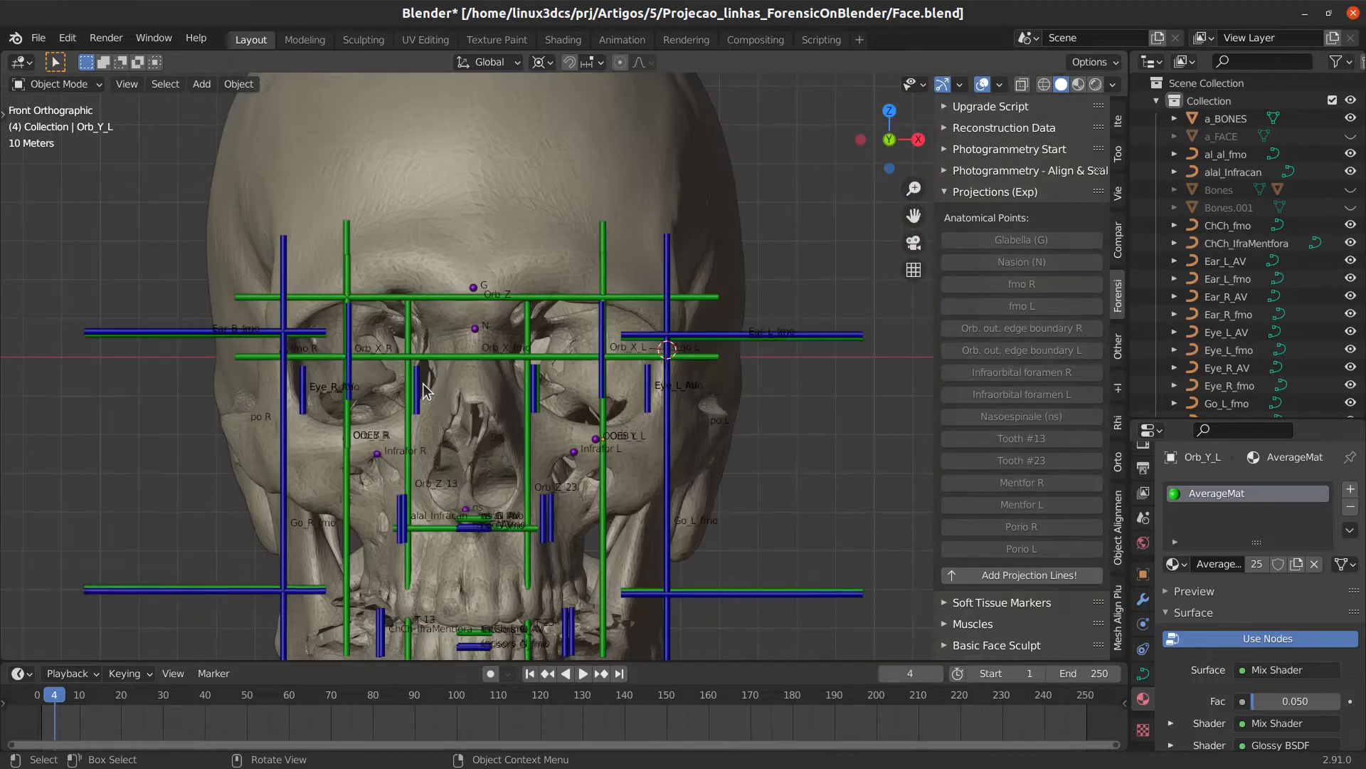
Select the ChCh_fmo and ChCh_IfraMentfora lines together and inspect how they mark the mouth width
{"action": "middle_click_drag", "start_coordinate": [419, 521], "coordinate": [428, 303], "text": "shift"}
{"action": "scroll", "coordinate": [598, 473], "scroll_direction": "up", "scroll_amount": 4}
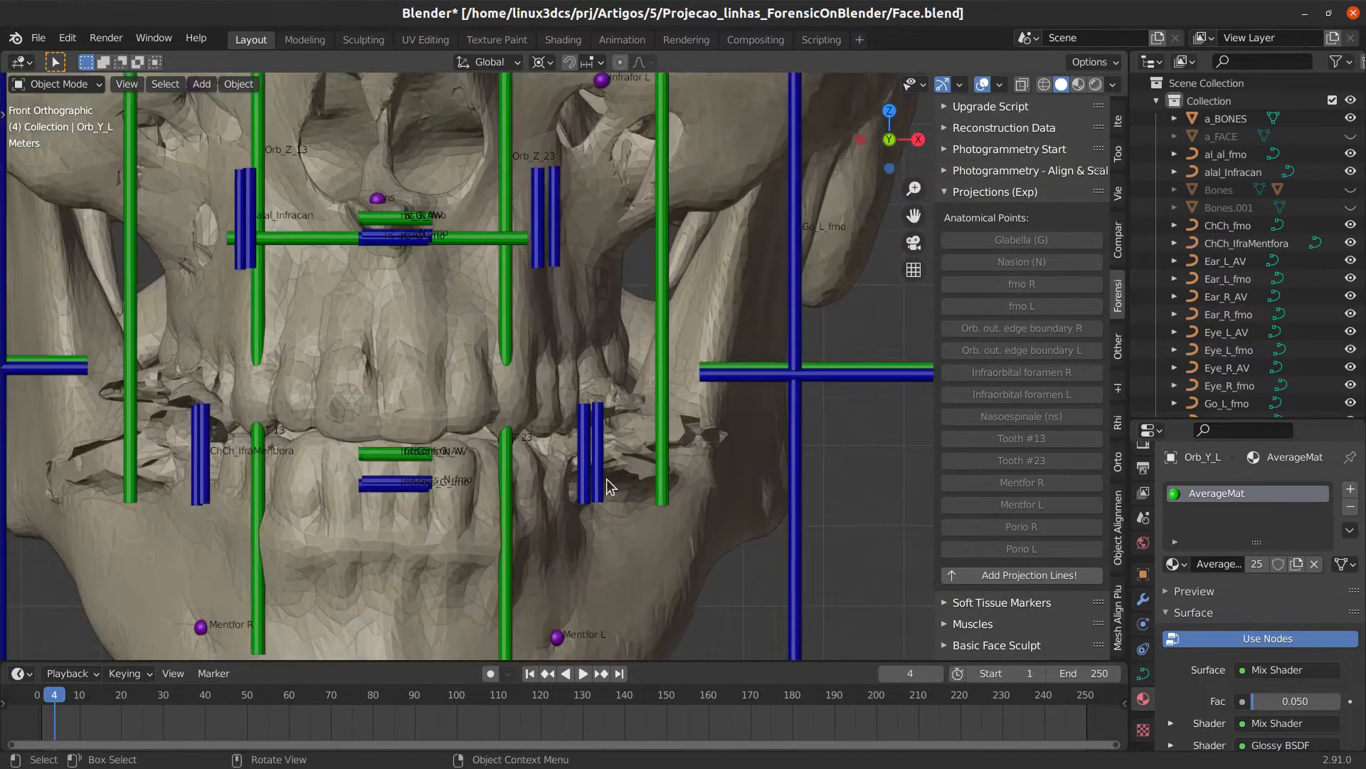
{"action": "left_click", "coordinate": [582, 481]}
{"action": "left_click", "coordinate": [595, 480], "text": "shift"}
{"action": "middle_click_drag", "start_coordinate": [589, 518], "coordinate": [631, 511], "text": "shift"}
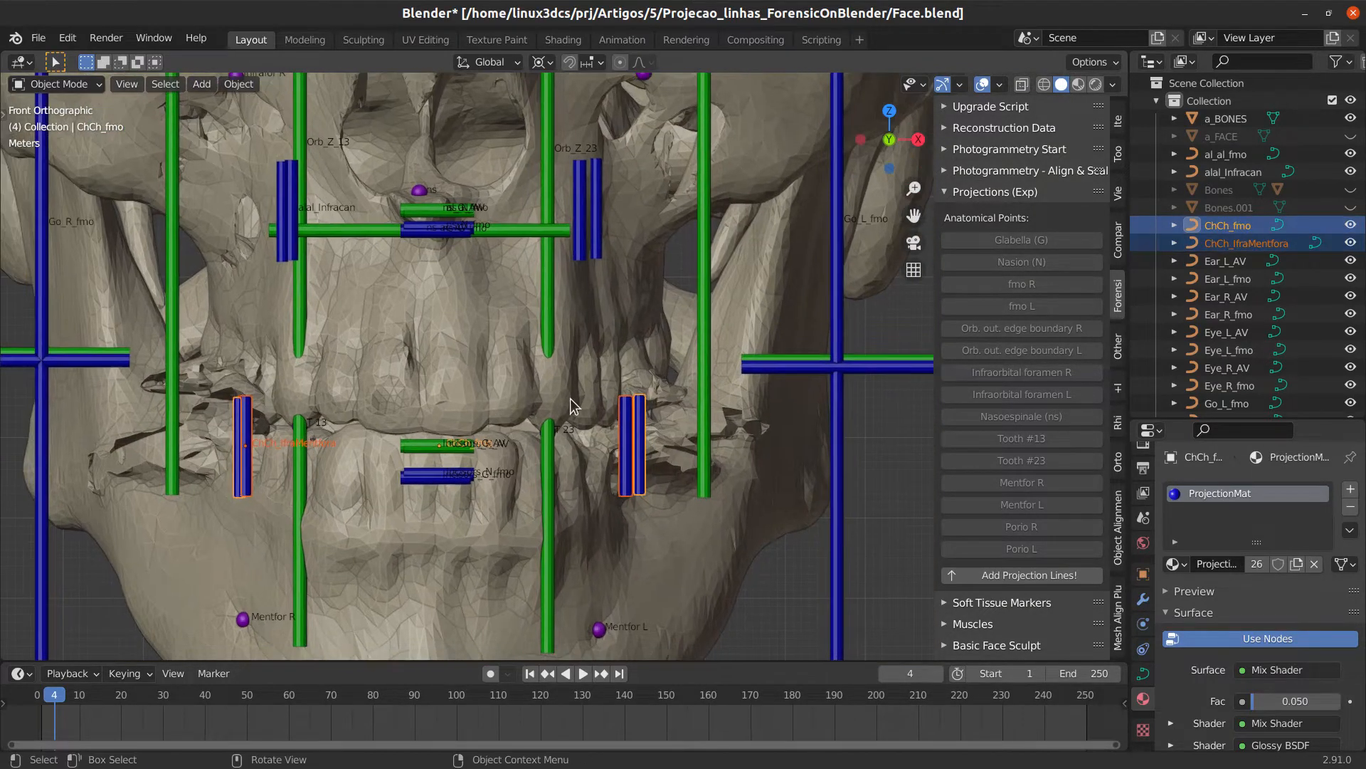
Select the al_al_fmo and alal_Infracan lines together and check how they mark the nose width
{"action": "middle_click_drag", "start_coordinate": [602, 432], "coordinate": [602, 539], "text": "shift"}
{"action": "left_click", "coordinate": [585, 319]}
{"action": "left_click", "coordinate": [595, 318], "text": "shift"}
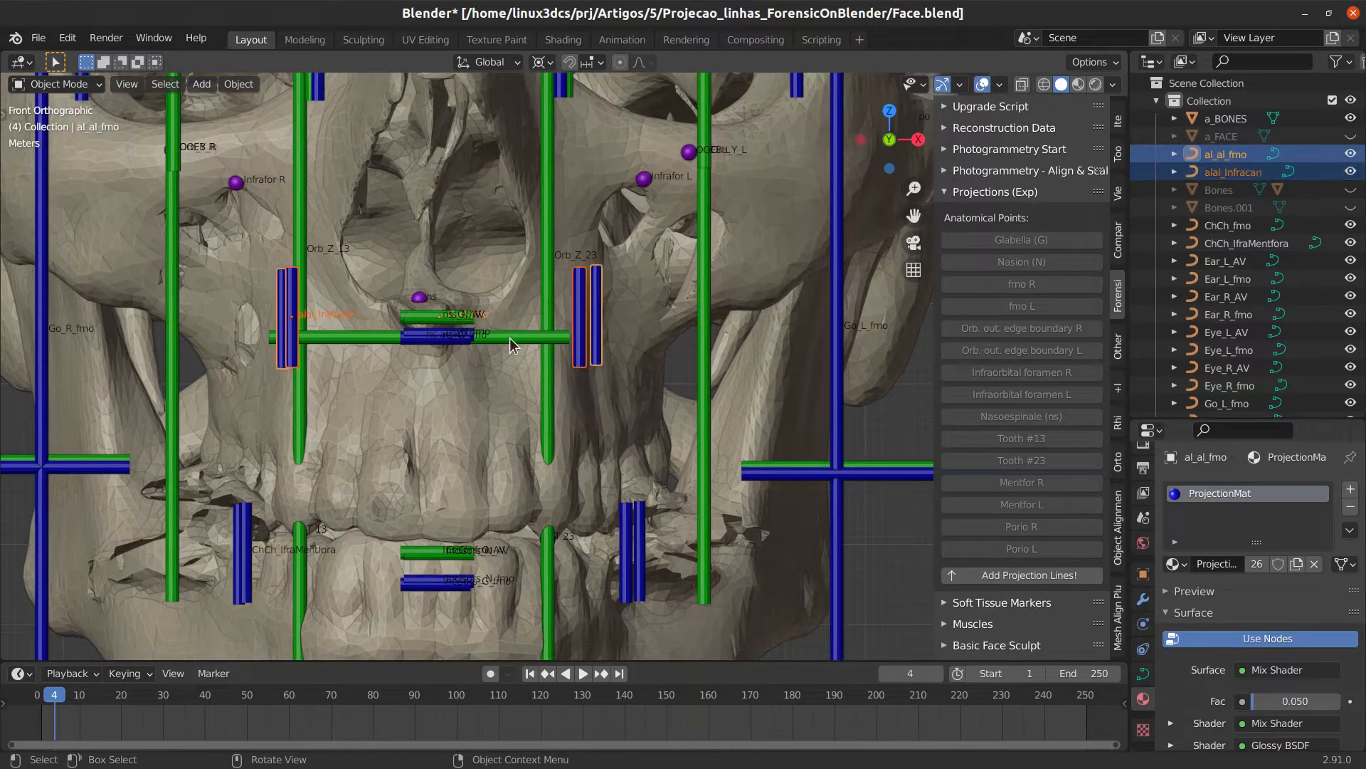
Select the green ns-ac_AV line below the nasal aperture and examine it in relation to the surrounding face
{"action": "left_click", "coordinate": [507, 339]}
{"action": "scroll", "coordinate": [514, 390], "scroll_direction": "up", "scroll_amount": 2}
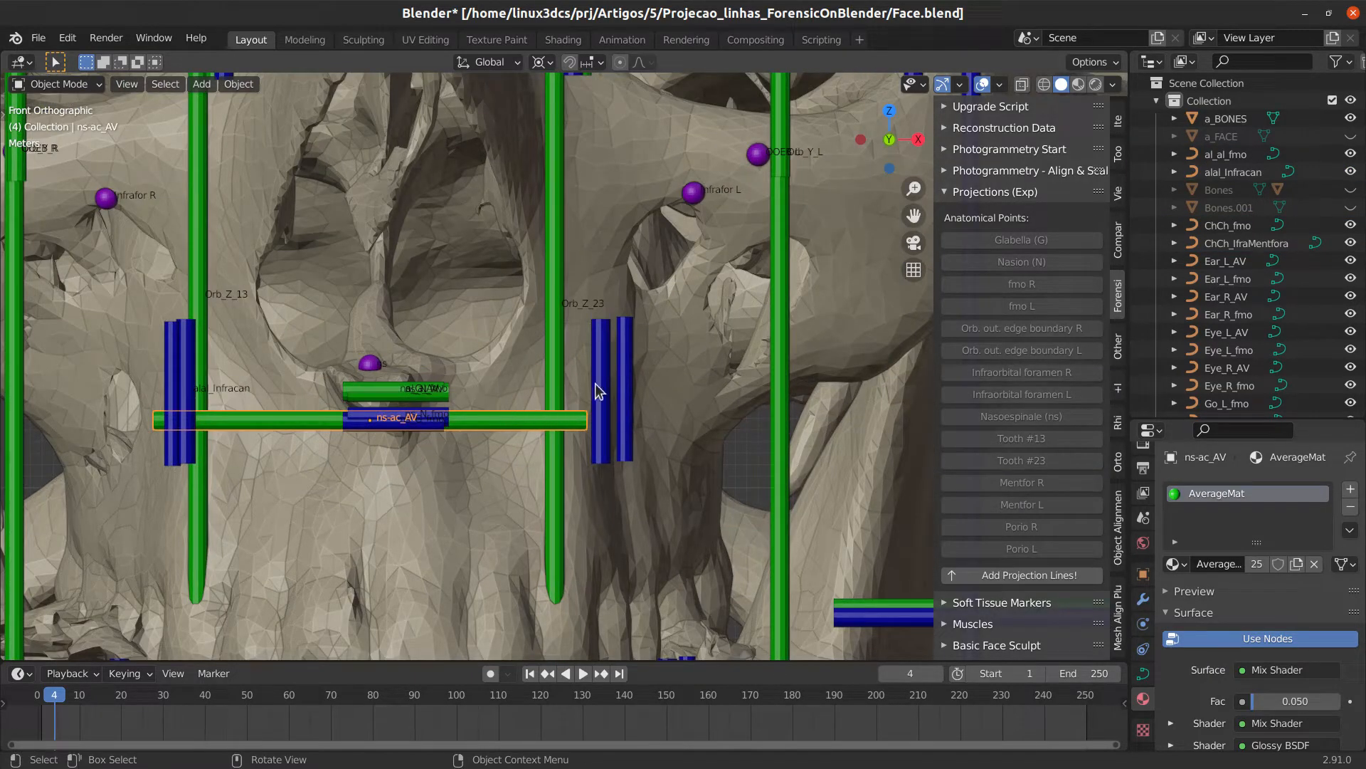
{"action": "scroll", "coordinate": [518, 387], "scroll_direction": "down", "scroll_amount": 5}
{"action": "scroll", "coordinate": [534, 421], "scroll_direction": "up", "scroll_amount": 4}
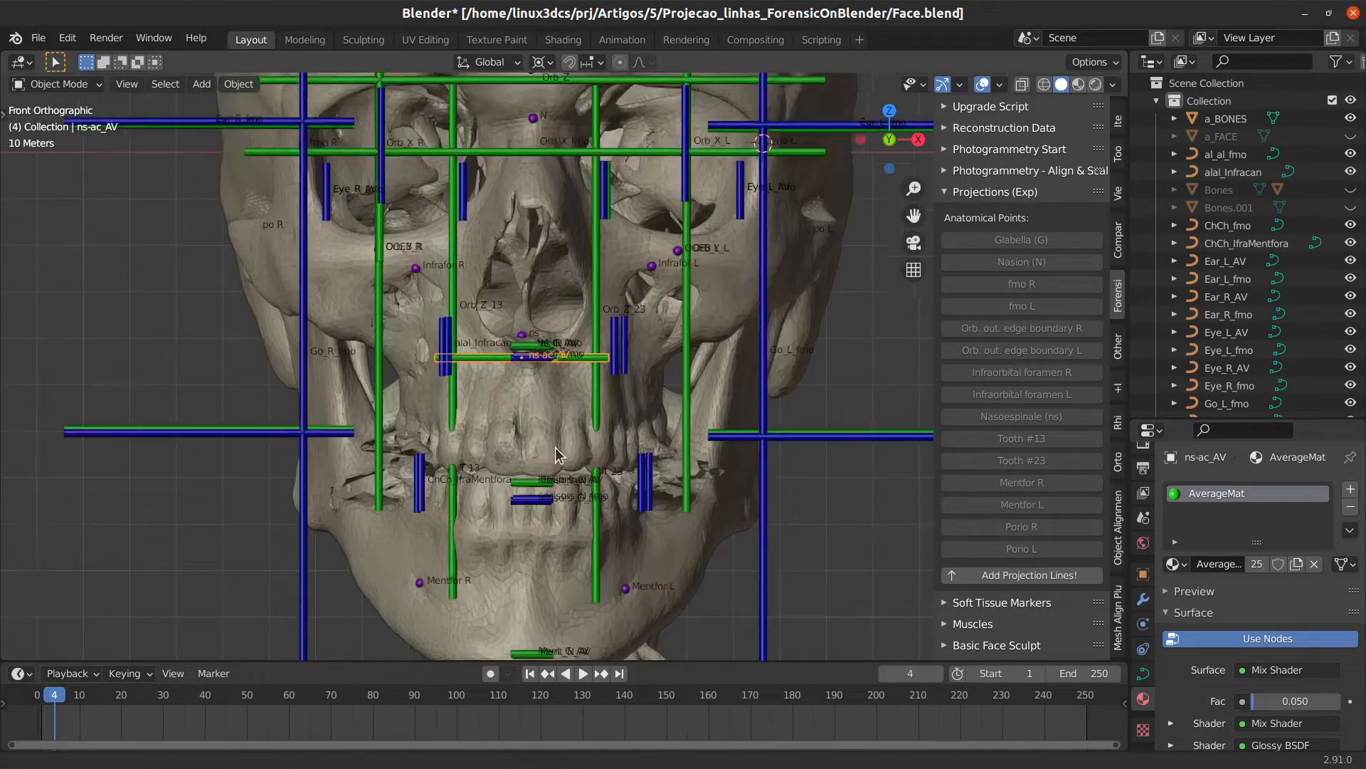
{"action": "scroll", "coordinate": [537, 399], "scroll_direction": "down", "scroll_amount": 3}
{"action": "scroll", "coordinate": [570, 437], "scroll_direction": "up", "scroll_amount": 5}
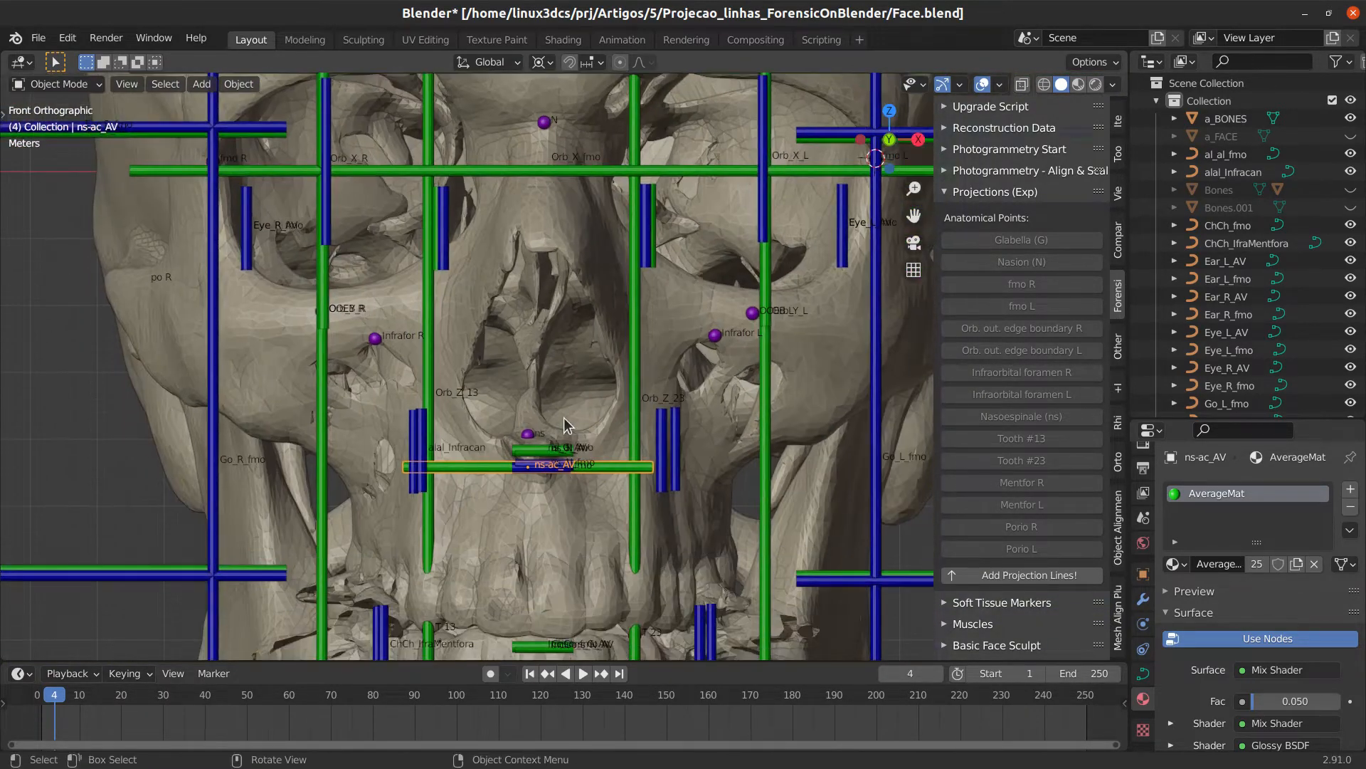
Select the green ns_G_AV line just below the nasal spine and examine its position under the nasal aperture
{"action": "scroll", "coordinate": [541, 413], "scroll_direction": "up", "scroll_amount": 5}
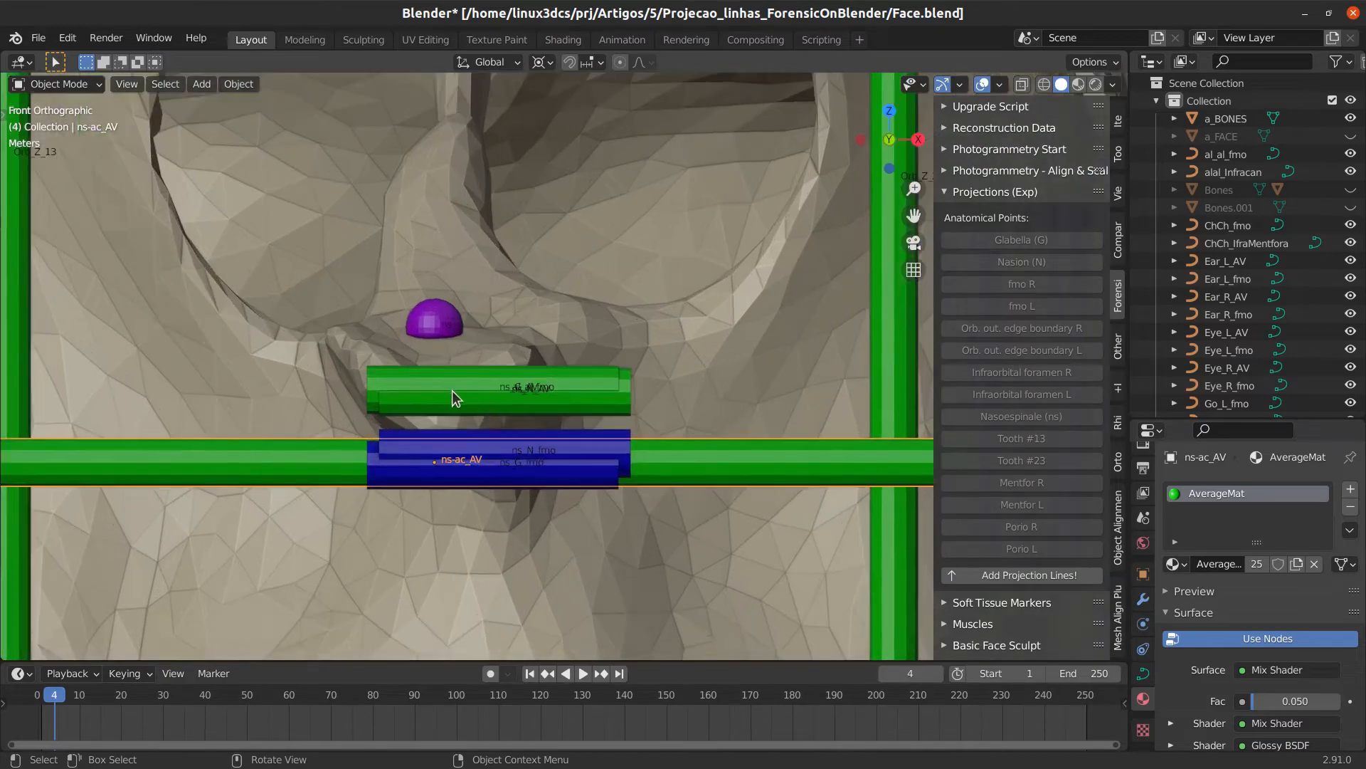
{"action": "left_click", "coordinate": [413, 390]}
{"action": "scroll", "coordinate": [407, 451], "scroll_direction": "down", "scroll_amount": 5}
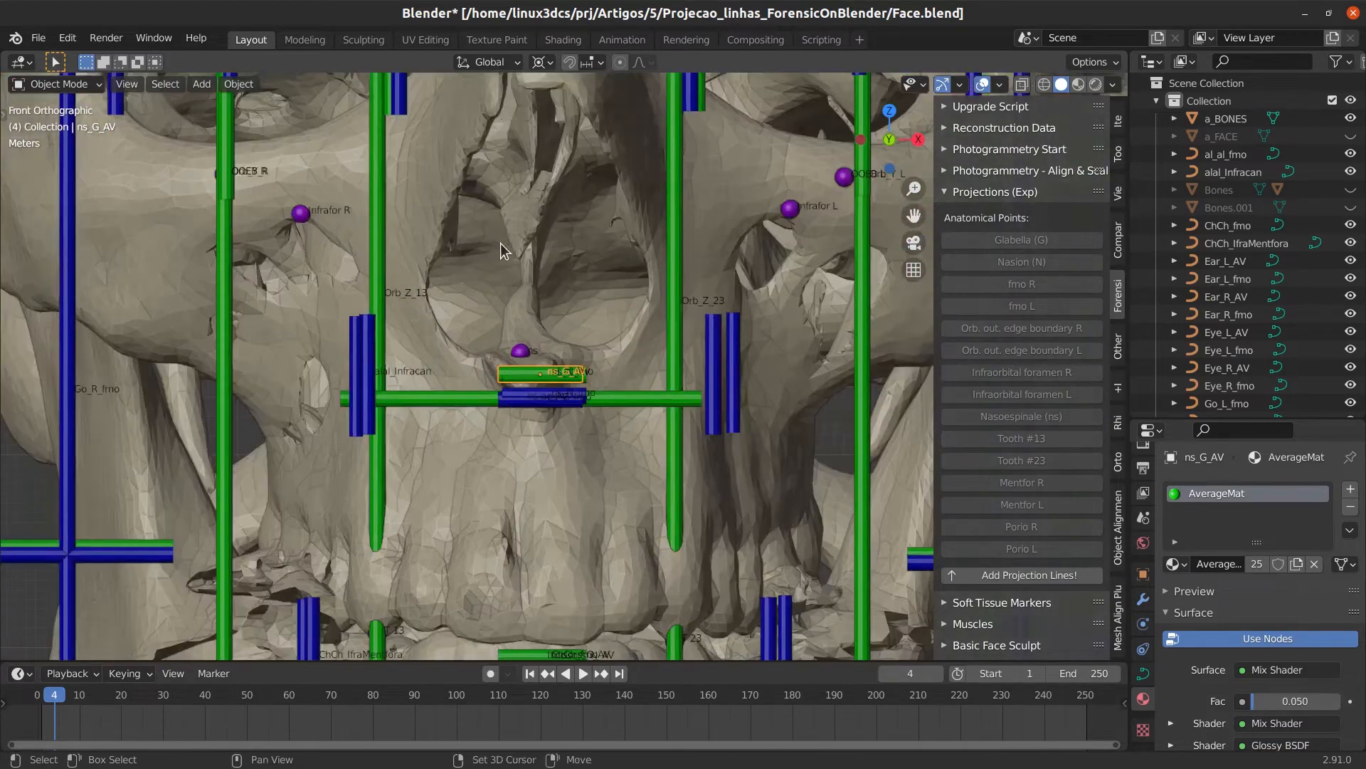
{"action": "scroll", "coordinate": [207, 283], "scroll_direction": "down", "scroll_amount": 4}
{"action": "scroll", "coordinate": [575, 282], "scroll_direction": "up", "scroll_amount": 8}
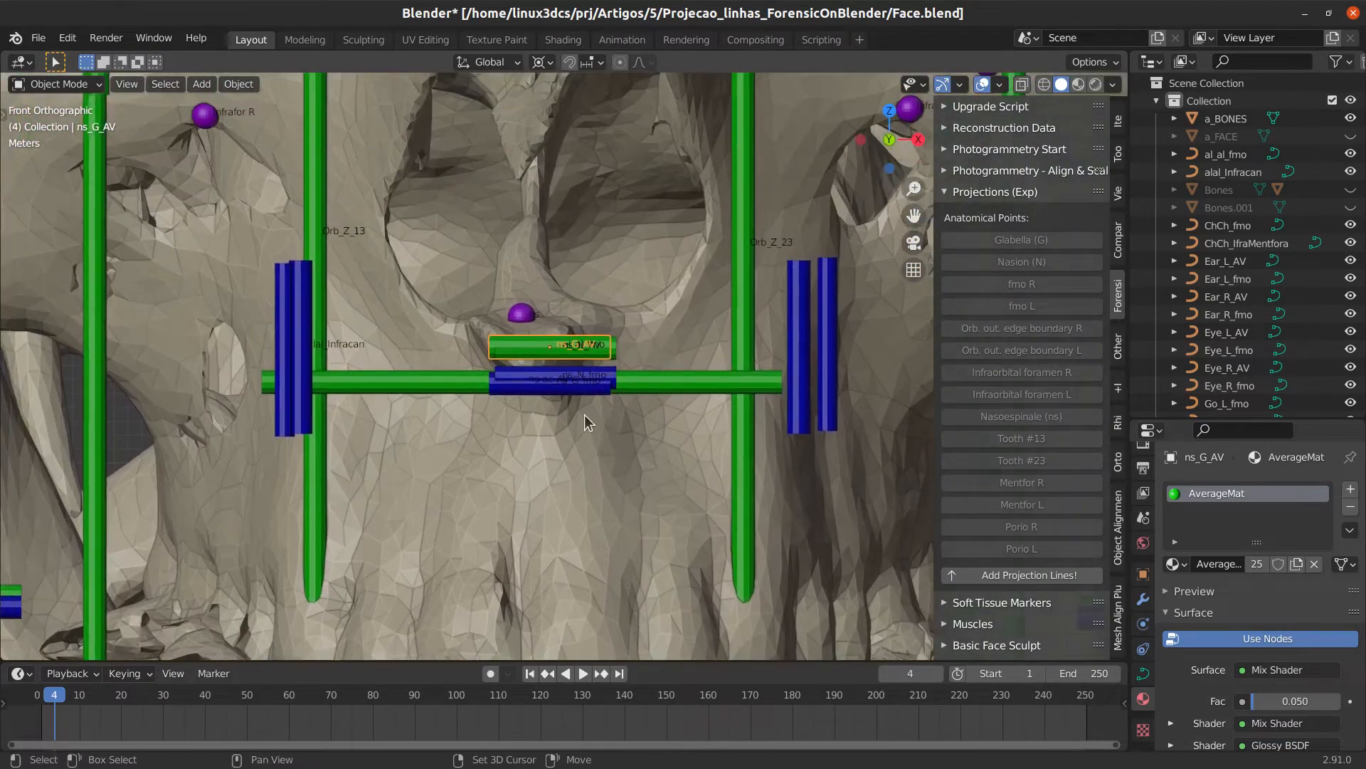
Select the overlapping ns_G_AV and ns_N_AV lines and compare them with the blue lines at the nasal base
{"action": "scroll", "coordinate": [583, 399], "scroll_direction": "up", "scroll_amount": 6}
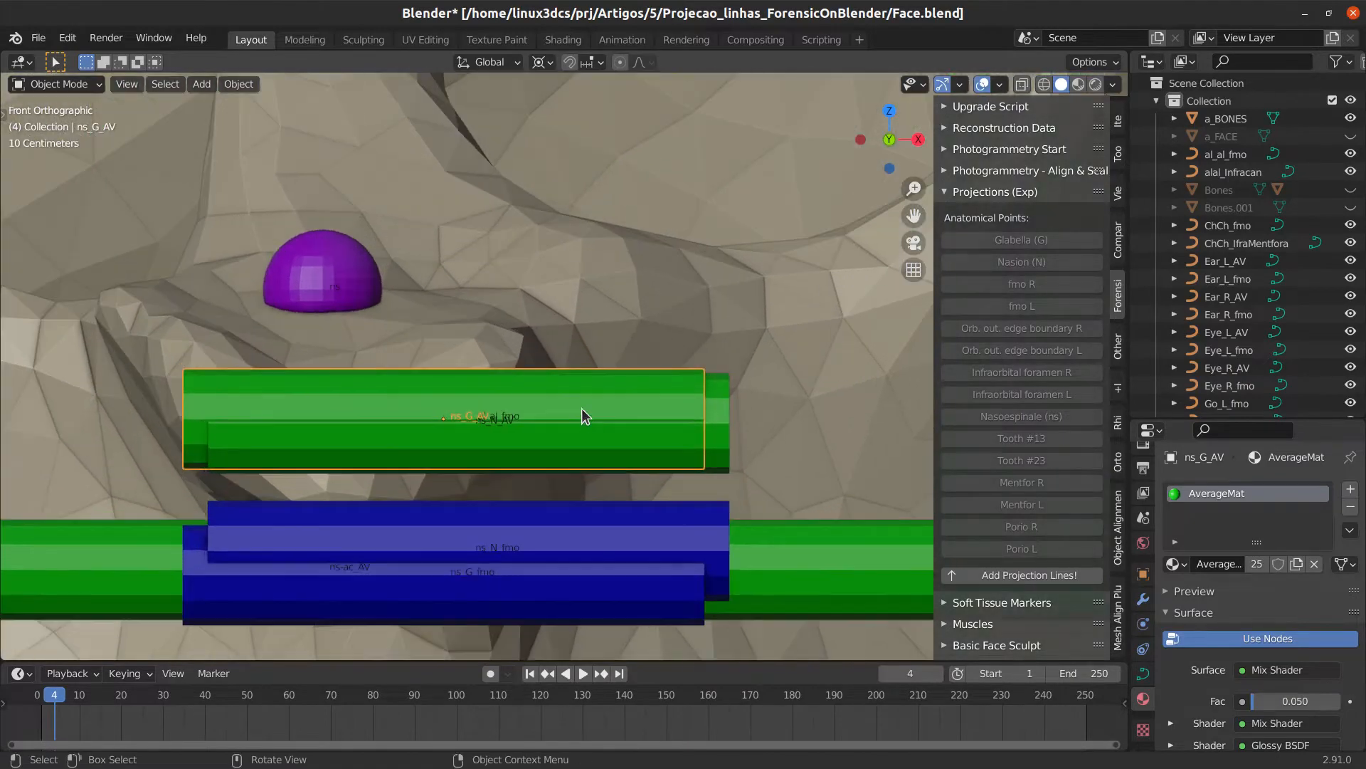
{"action": "scroll", "coordinate": [582, 407], "scroll_direction": "down", "scroll_amount": 4}
{"action": "scroll", "coordinate": [625, 404], "scroll_direction": "up", "scroll_amount": 1}
{"action": "scroll", "coordinate": [625, 406], "scroll_direction": "up", "scroll_amount": 1}
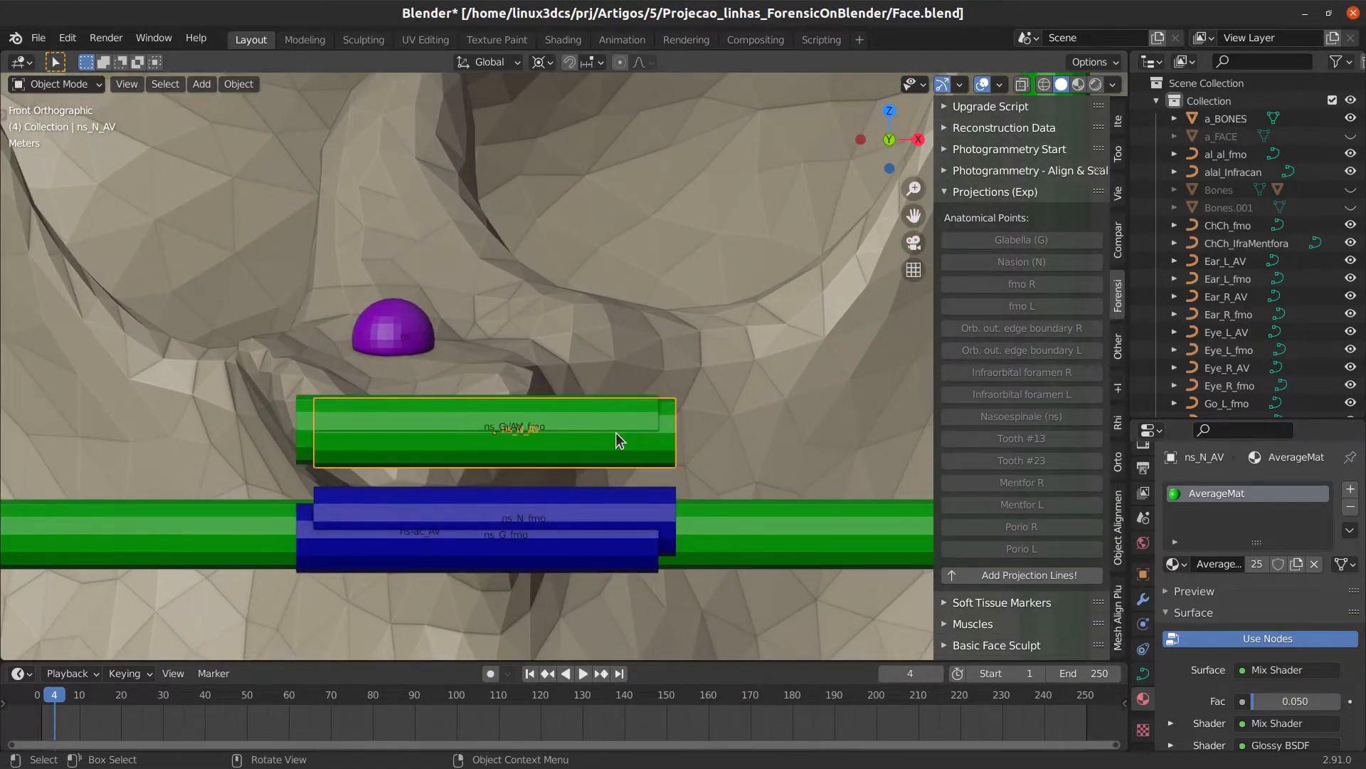
{"action": "scroll", "coordinate": [584, 428], "scroll_direction": "down", "scroll_amount": 3}
{"action": "scroll", "coordinate": [569, 400], "scroll_direction": "down", "scroll_amount": 3}
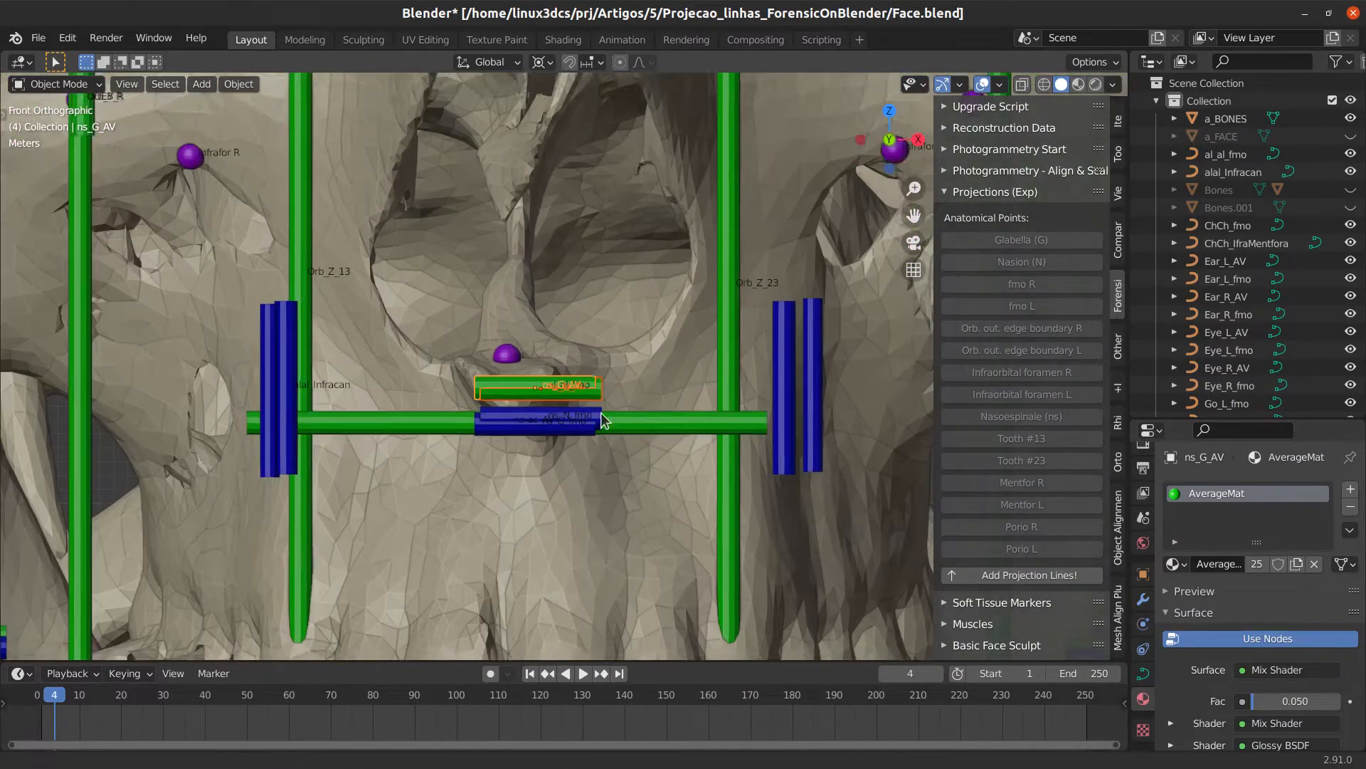
Select the green and blue Incisors projection lines together and compare their levels on the lower front teeth
{"action": "middle_click_drag", "start_coordinate": [607, 576], "coordinate": [639, 131], "text": "shift"}
{"action": "scroll", "coordinate": [510, 320], "scroll_direction": "up", "scroll_amount": 2}
{"action": "left_click", "coordinate": [571, 319]}
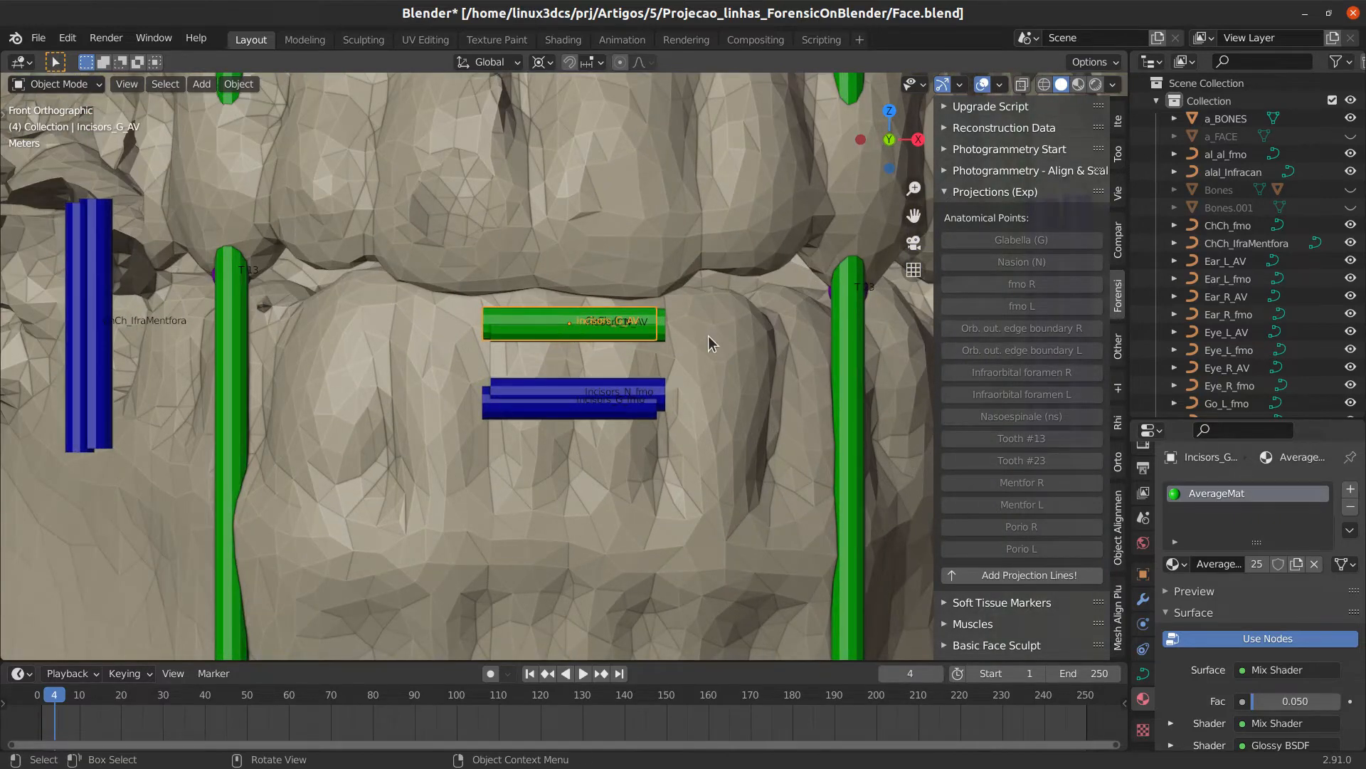
{"action": "left_click", "coordinate": [664, 329]}
{"action": "left_click", "coordinate": [630, 417]}
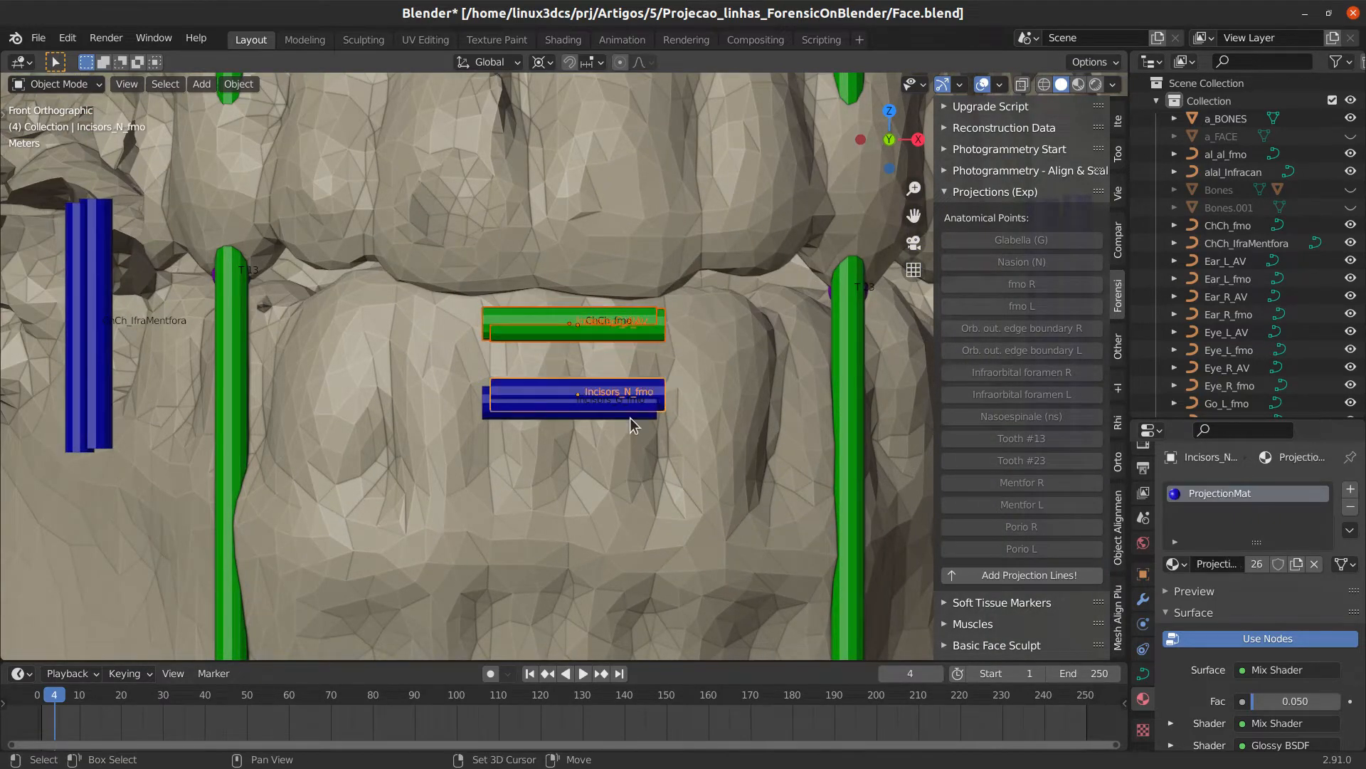
{"action": "left_click", "coordinate": [630, 417]}
{"action": "scroll", "coordinate": [609, 427], "scroll_direction": "down", "scroll_amount": 4}
{"action": "scroll", "coordinate": [609, 409], "scroll_direction": "down", "scroll_amount": 3}
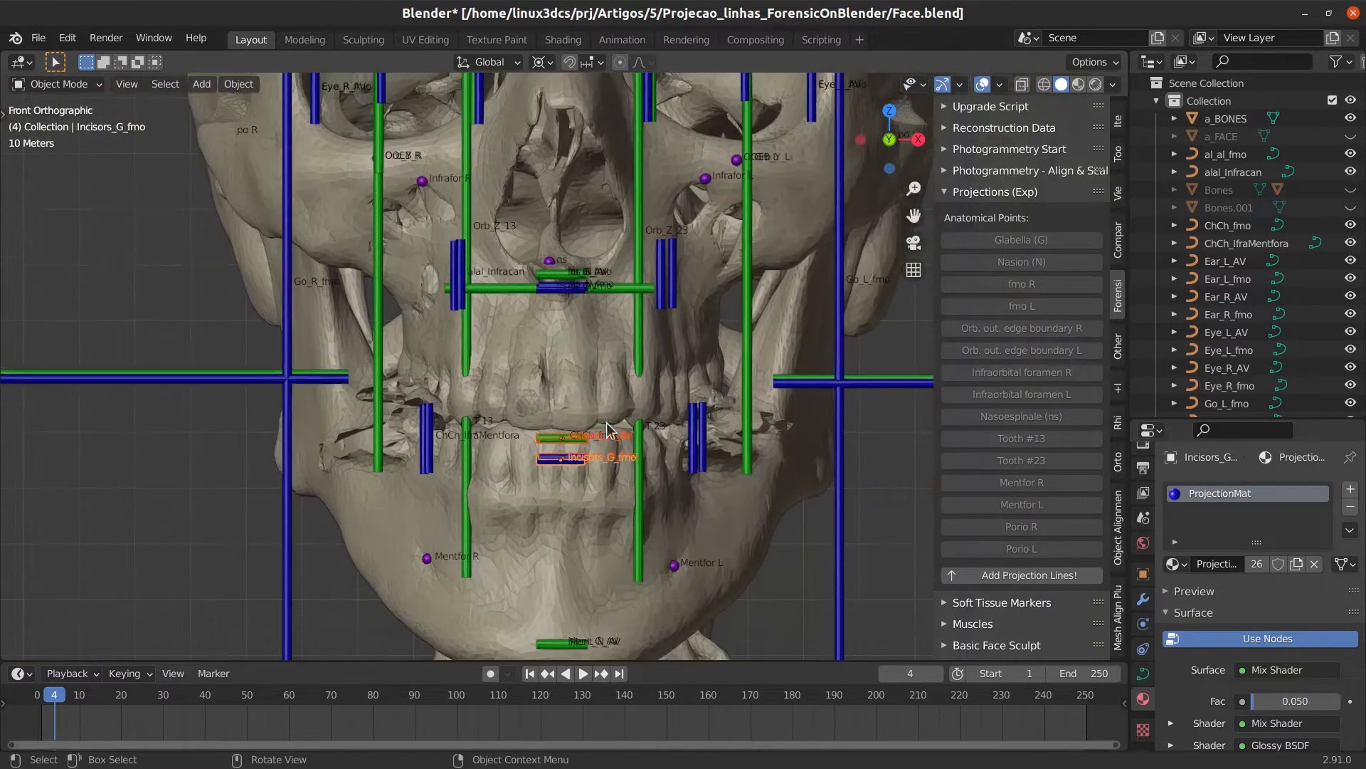
Select the green and blue Ment projection lines together at the base of the chin
{"action": "scroll", "coordinate": [534, 396], "scroll_direction": "up", "scroll_amount": 3}
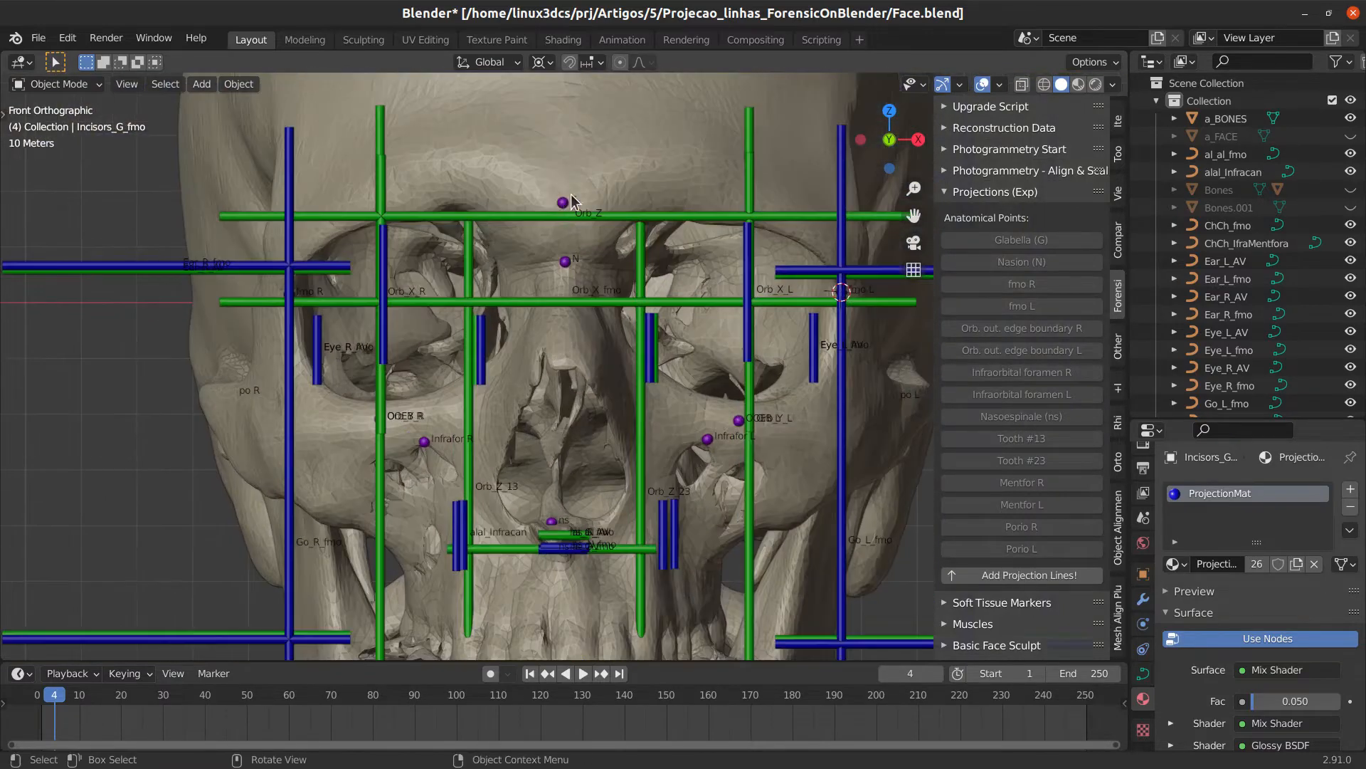
{"action": "scroll", "coordinate": [627, 306], "scroll_direction": "up", "scroll_amount": 4}
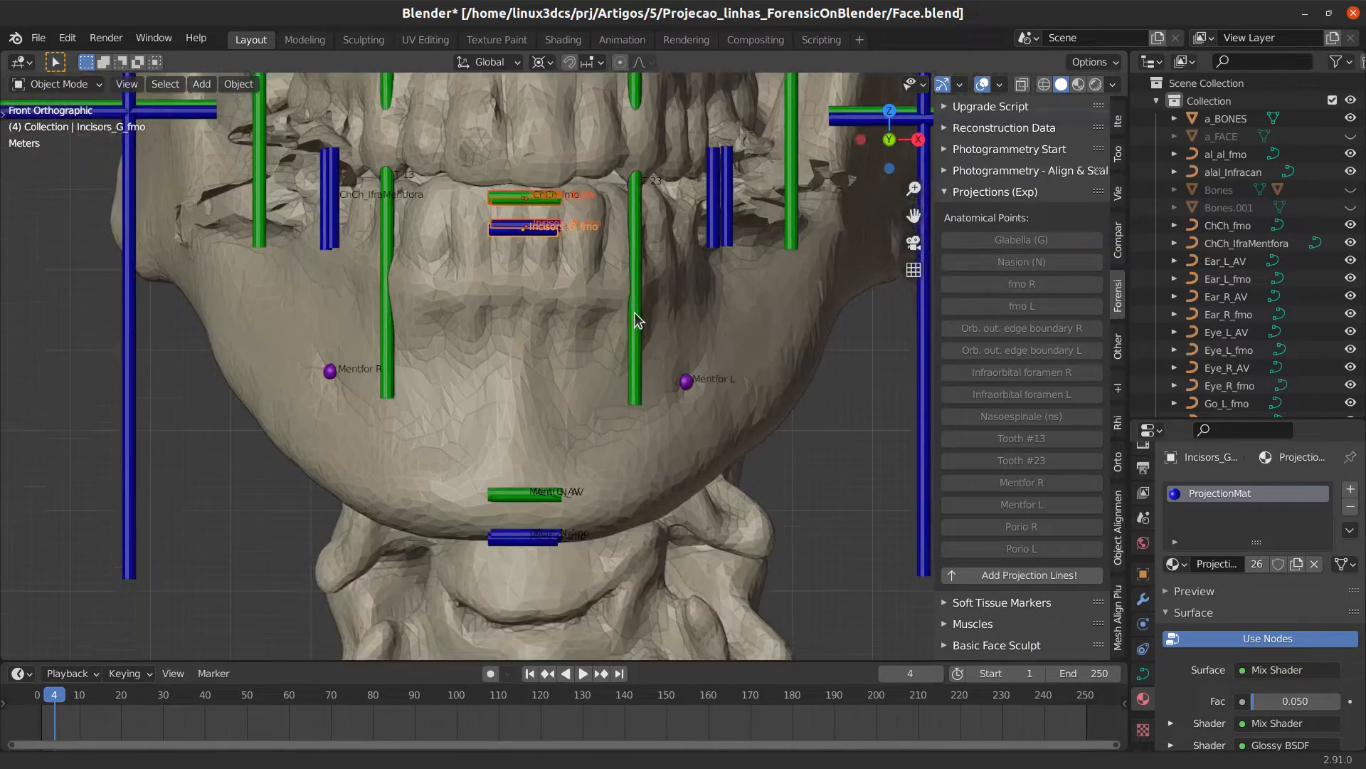
{"action": "middle_click_drag", "start_coordinate": [634, 312], "coordinate": [626, 249], "text": "shift"}
{"action": "scroll", "coordinate": [501, 497], "scroll_direction": "up", "scroll_amount": 1}
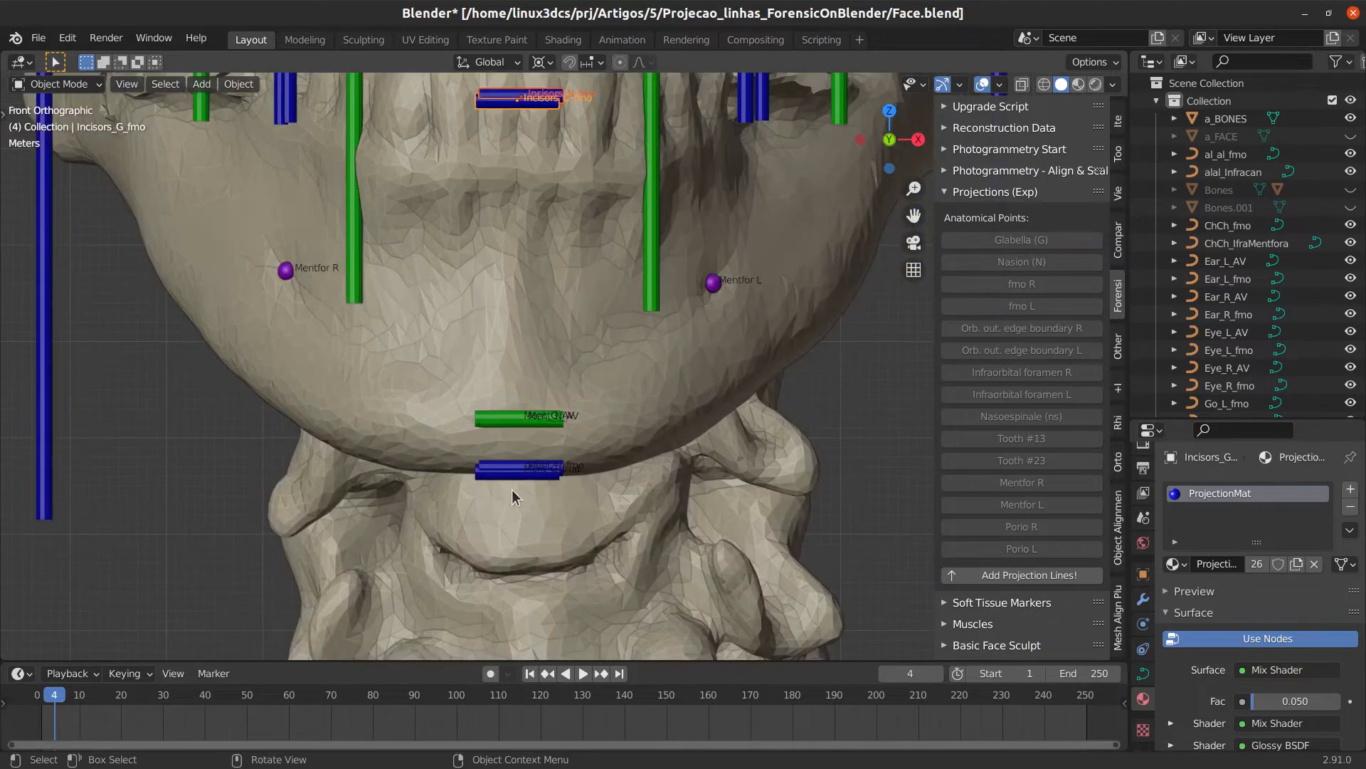
{"action": "scroll", "coordinate": [541, 456], "scroll_direction": "up", "scroll_amount": 2}
{"action": "left_click", "coordinate": [510, 446]}
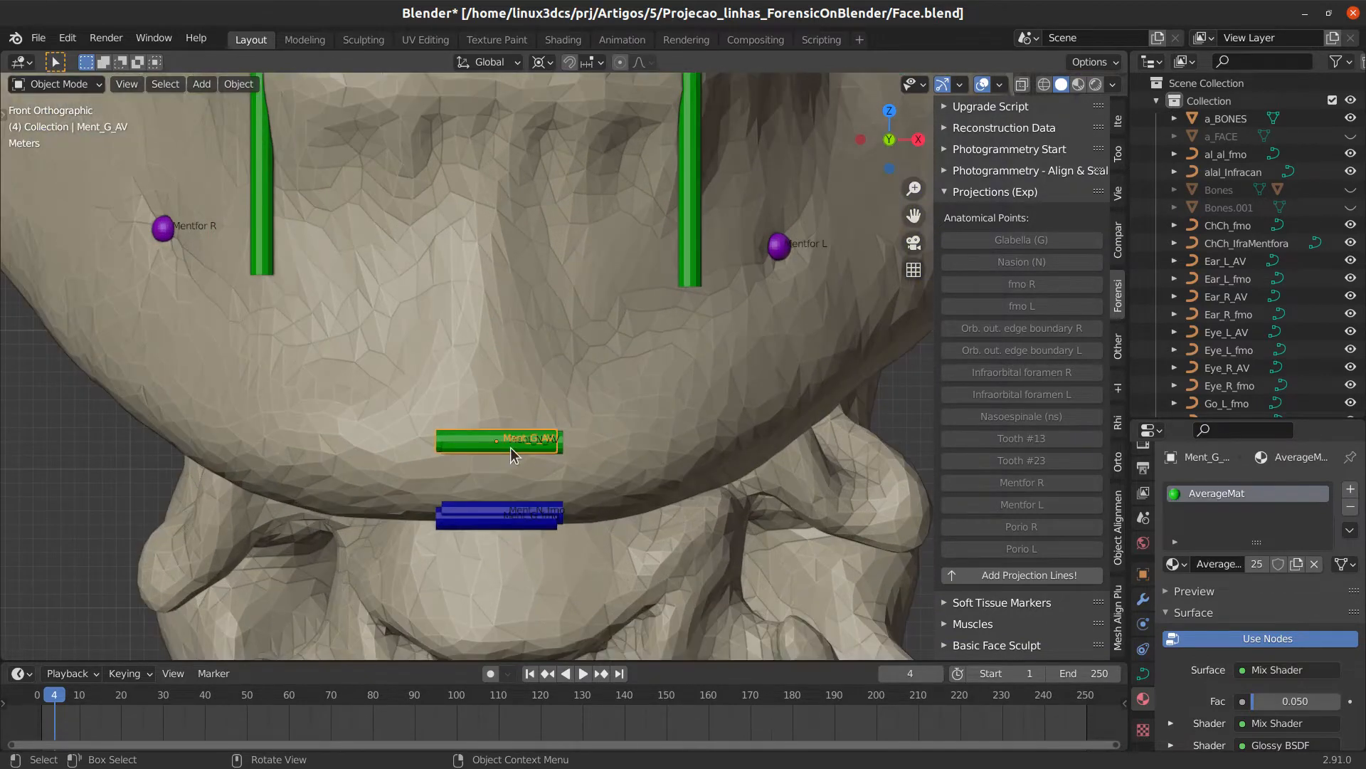
{"action": "left_click", "coordinate": [511, 508], "text": "shift"}
{"action": "left_click", "coordinate": [506, 526], "text": "shift"}
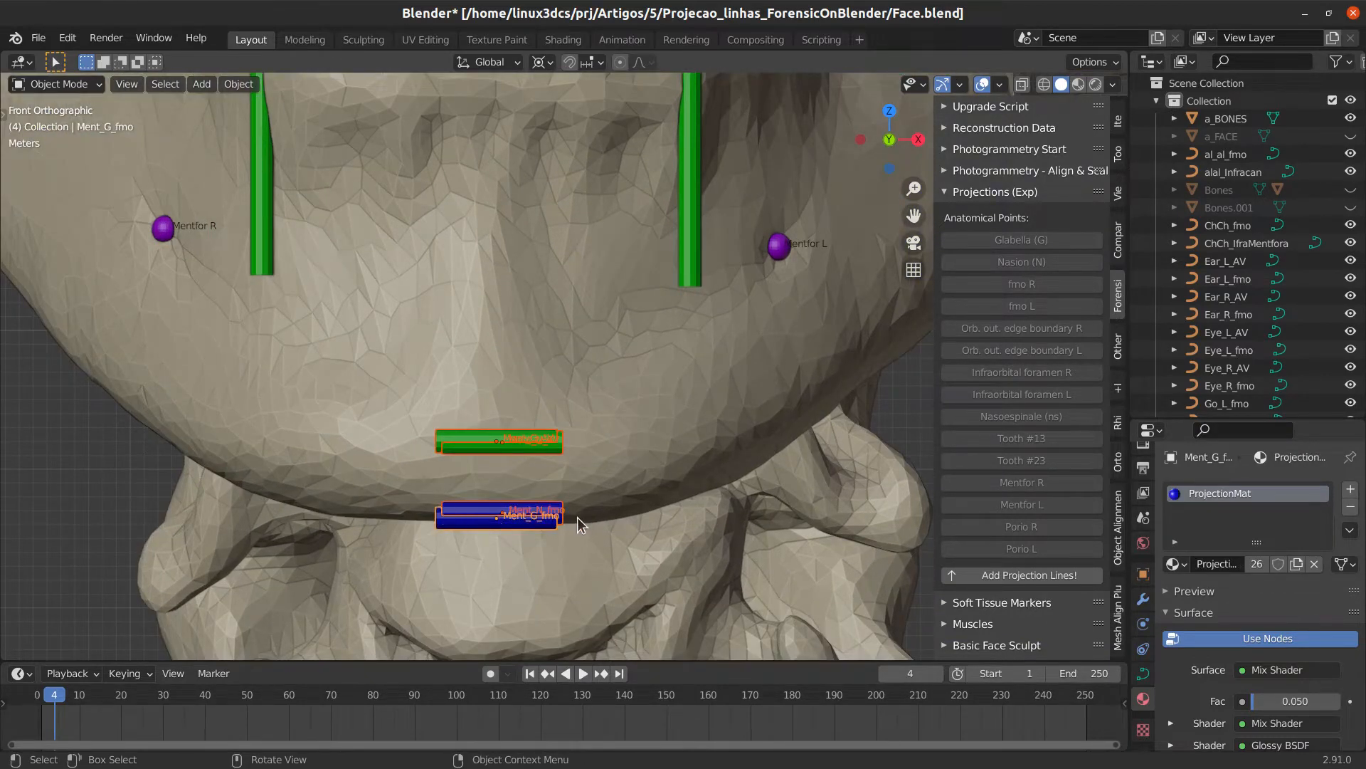
Select the green Incisors_G_AV line on the lower front teeth and examine its level
{"action": "scroll", "coordinate": [517, 516], "scroll_direction": "down", "scroll_amount": 2}
{"action": "middle_click_drag", "start_coordinate": [542, 257], "coordinate": [544, 524], "text": "shift"}
{"action": "scroll", "coordinate": [494, 360], "scroll_direction": "up", "scroll_amount": 3}
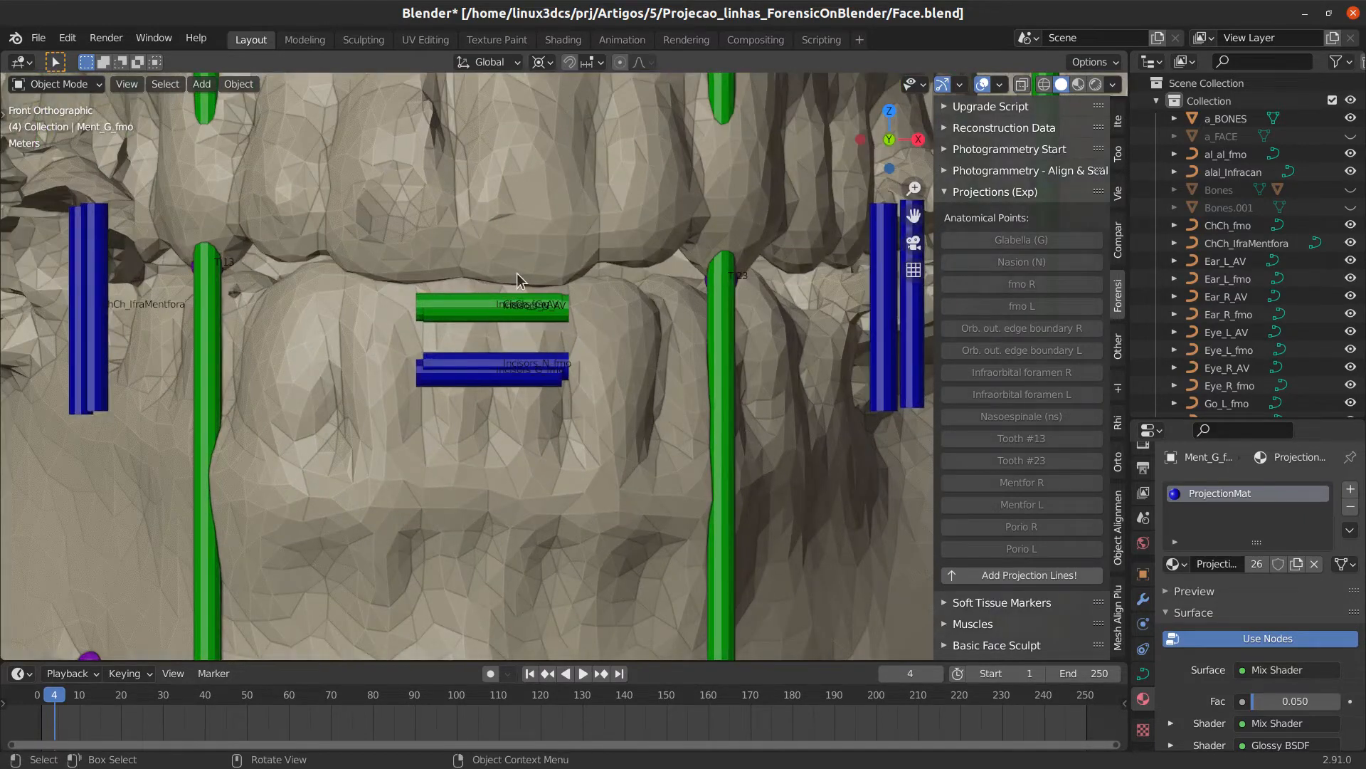
{"action": "scroll", "coordinate": [507, 319], "scroll_direction": "down", "scroll_amount": 4}
{"action": "scroll", "coordinate": [520, 357], "scroll_direction": "up", "scroll_amount": 3}
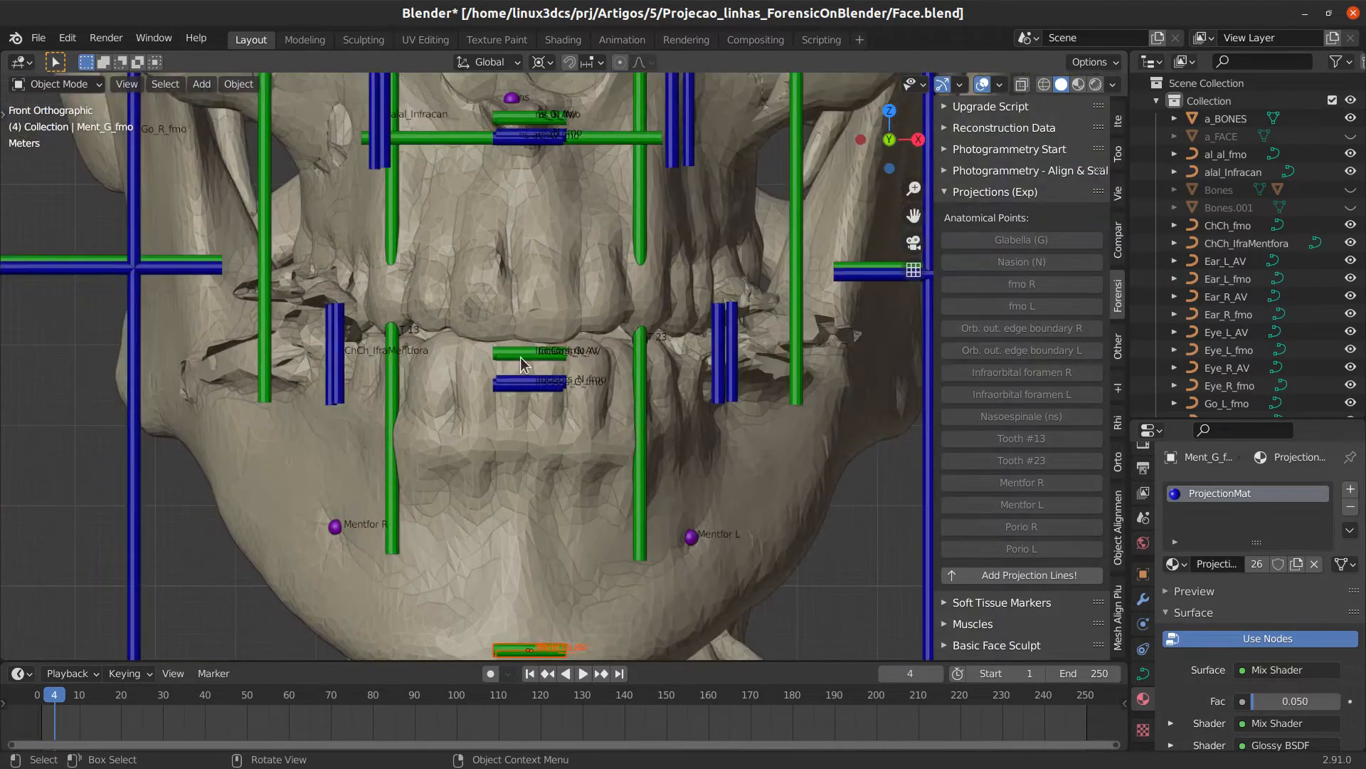
{"action": "left_click", "coordinate": [519, 356]}
{"action": "left_click", "coordinate": [519, 347]}
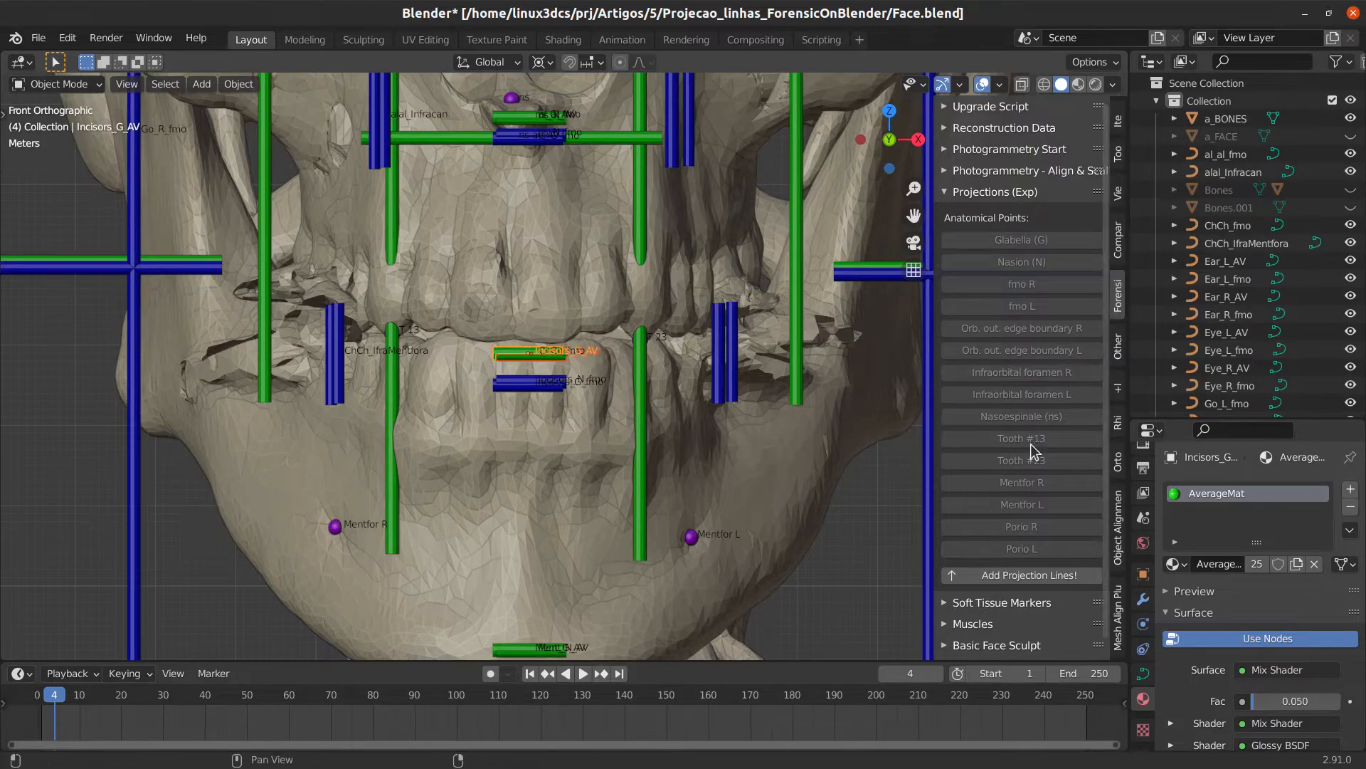
Examine the projection lines across the front of the skull, from the lower teeth up to the orbits
{"action": "scroll", "coordinate": [557, 350], "scroll_direction": "up", "scroll_amount": 4}
{"action": "scroll", "coordinate": [556, 350], "scroll_direction": "down", "scroll_amount": 5}
{"action": "middle_click_drag", "start_coordinate": [542, 255], "coordinate": [573, 438], "text": "shift"}
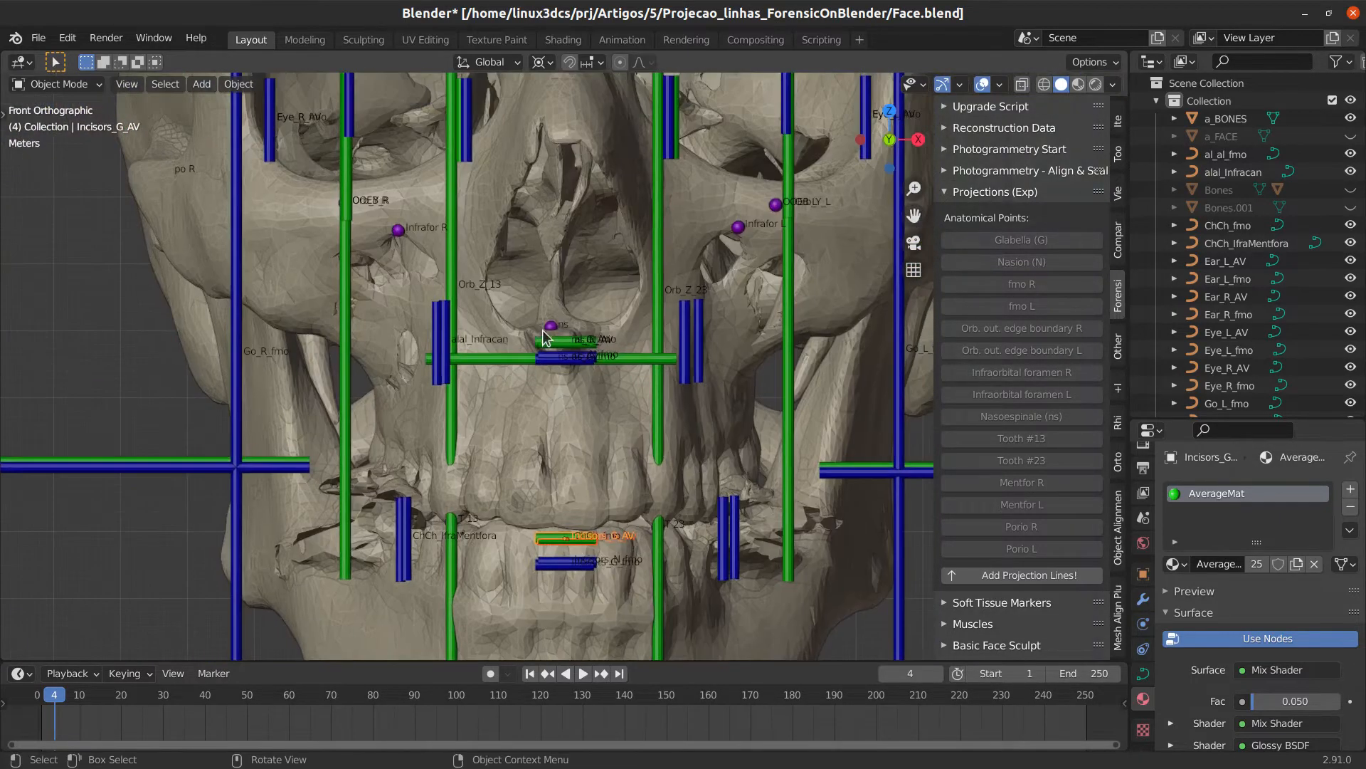
{"action": "scroll", "coordinate": [579, 288], "scroll_direction": "down", "scroll_amount": 3}
{"action": "middle_click_drag", "start_coordinate": [579, 285], "coordinate": [557, 440], "text": "shift"}
{"action": "scroll", "coordinate": [557, 440], "scroll_direction": "down", "scroll_amount": 1}
{"action": "middle_click_drag", "start_coordinate": [510, 499], "coordinate": [480, 374], "text": "shift"}
{"action": "scroll", "coordinate": [480, 374], "scroll_direction": "up", "scroll_amount": 3}
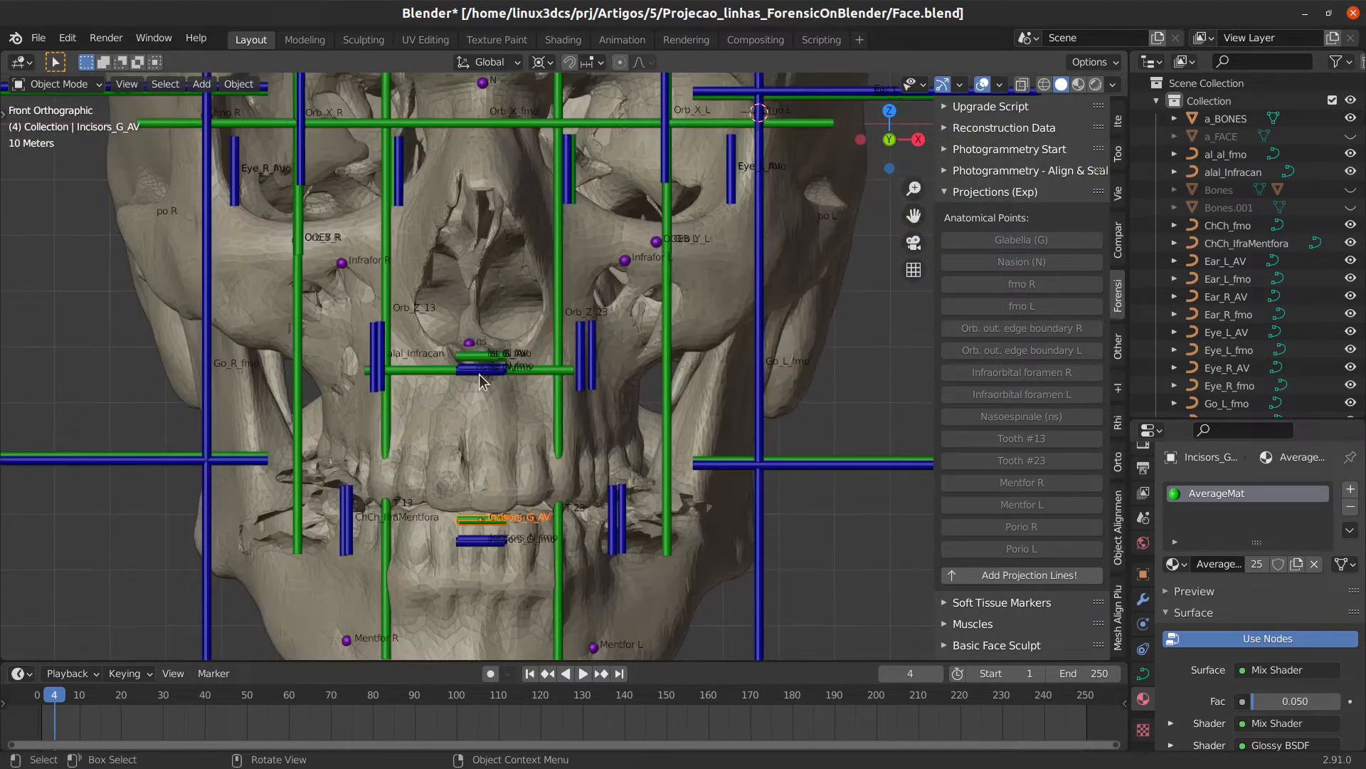
{"action": "scroll", "coordinate": [615, 507], "scroll_direction": "down", "scroll_amount": 3}
{"action": "scroll", "coordinate": [638, 484], "scroll_direction": "down", "scroll_amount": 1}
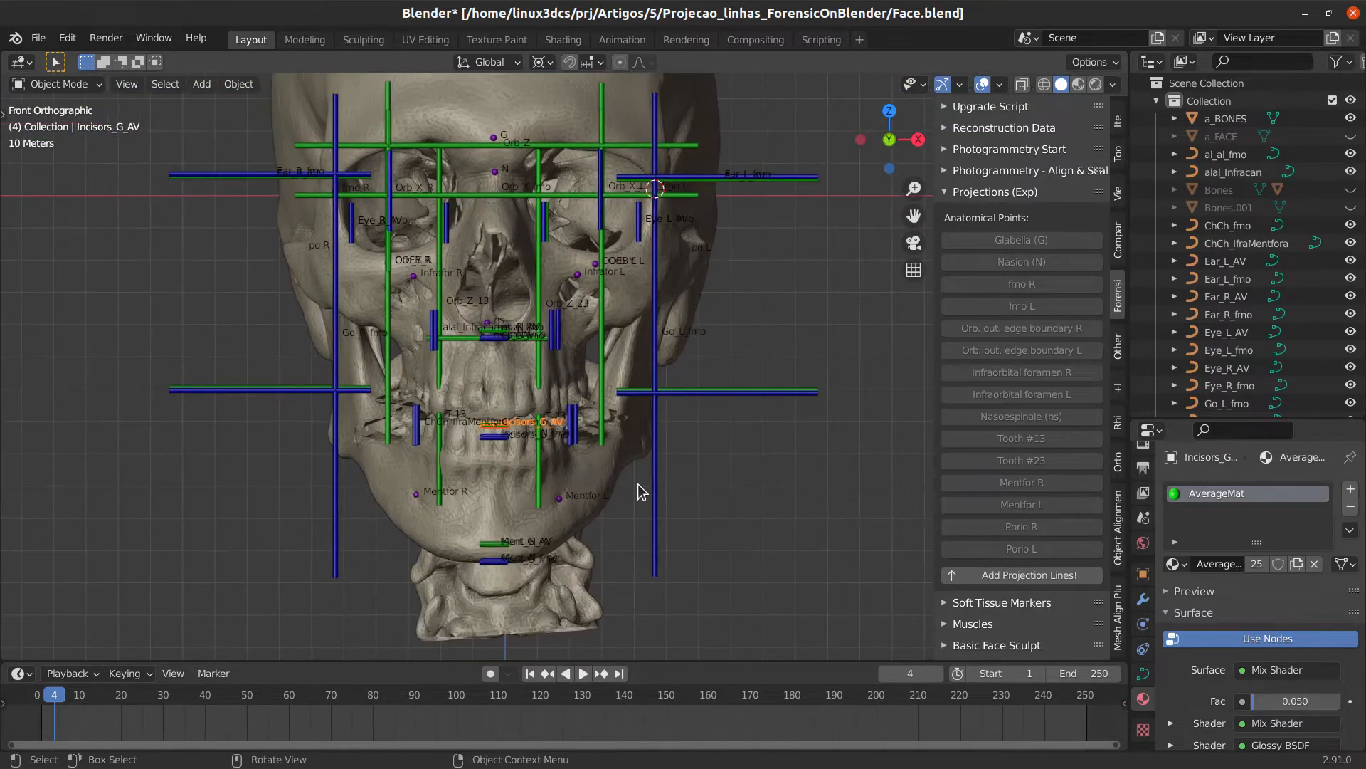
Select the blue vertical Go_L_fmo line and follow it from the brow down to the jaw angle
{"action": "scroll", "coordinate": [669, 508], "scroll_direction": "up", "scroll_amount": 2}
{"action": "left_click", "coordinate": [677, 511]}
{"action": "middle_click_drag", "start_coordinate": [732, 223], "coordinate": [736, 385], "text": "shift"}
{"action": "scroll", "coordinate": [736, 385], "scroll_direction": "up", "scroll_amount": 2}
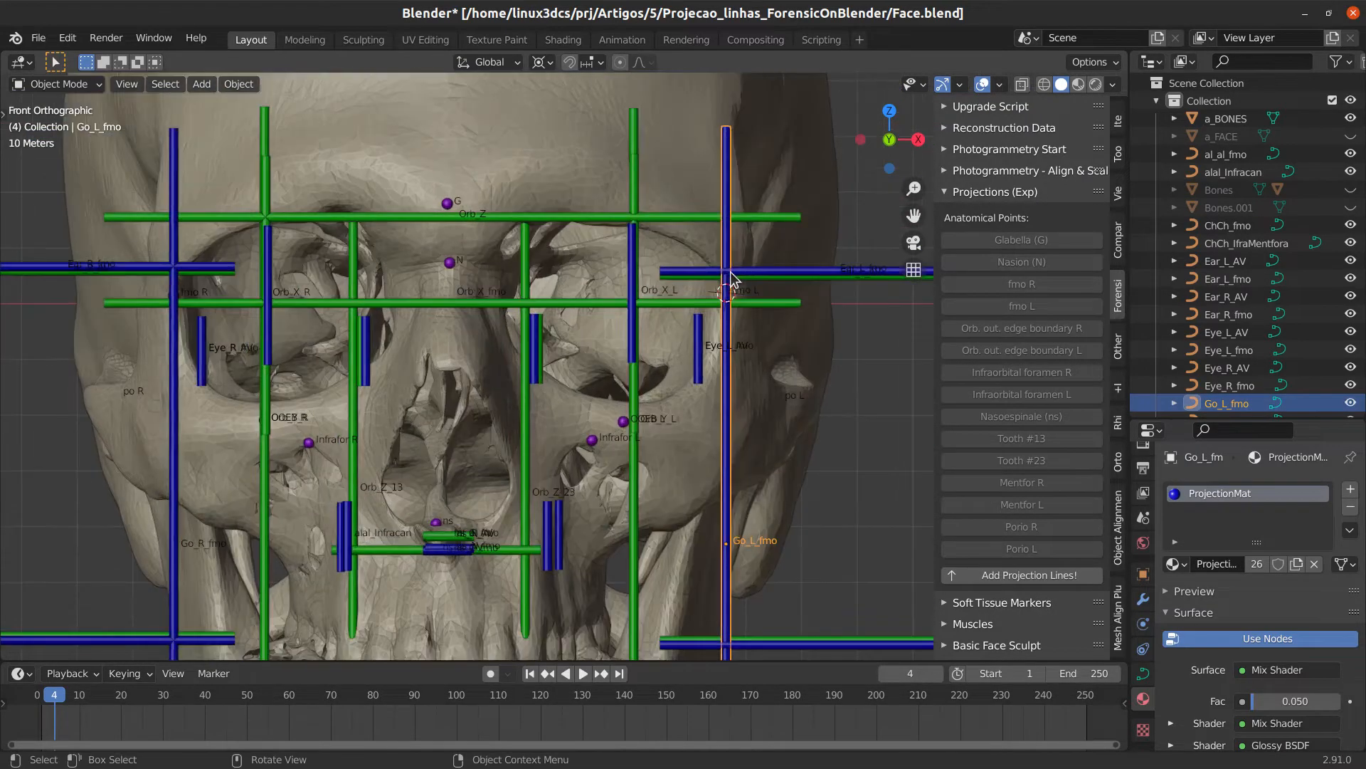
{"action": "scroll", "coordinate": [746, 437], "scroll_direction": "down", "scroll_amount": 2}
{"action": "middle_click_drag", "start_coordinate": [732, 590], "coordinate": [710, 421], "text": "shift"}
{"action": "scroll", "coordinate": [695, 466], "scroll_direction": "up", "scroll_amount": 2}
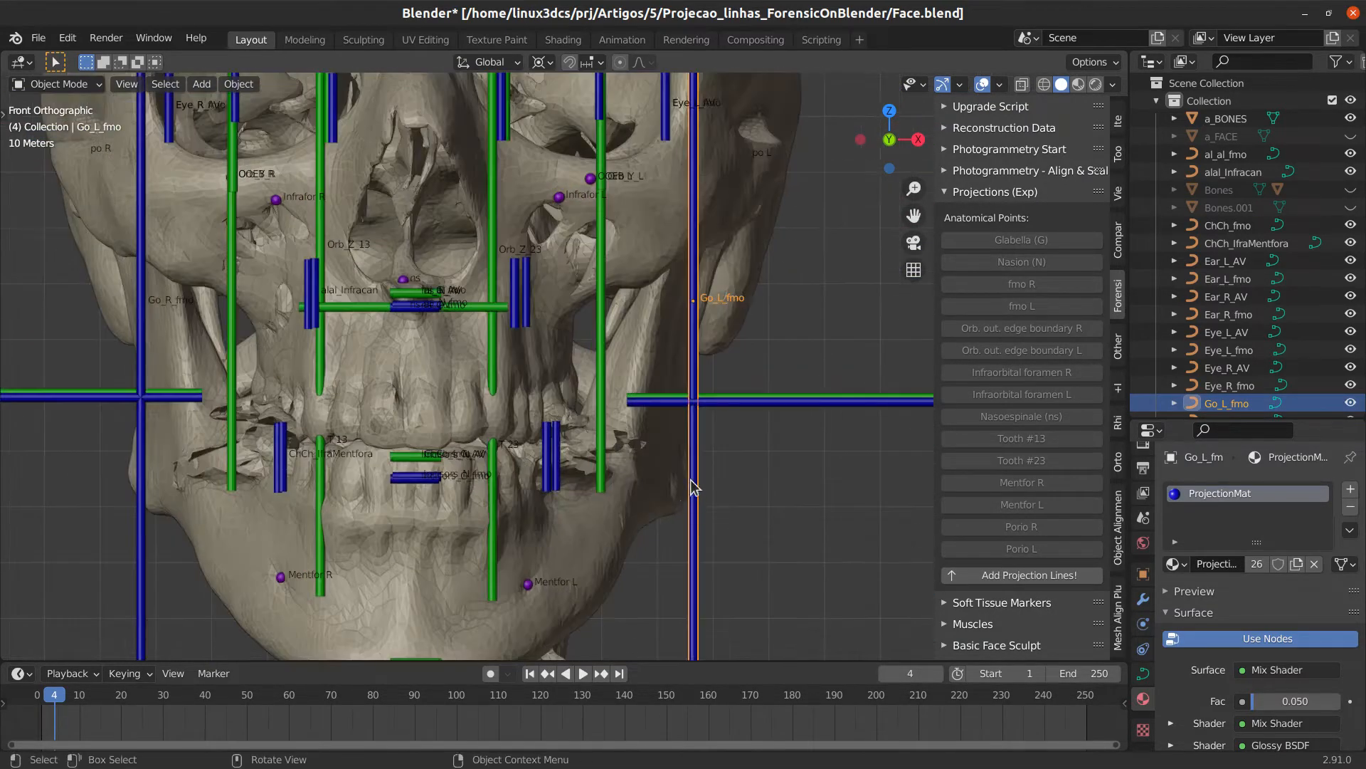
{"action": "middle_click_drag", "start_coordinate": [375, 477], "coordinate": [424, 465], "text": "shift"}
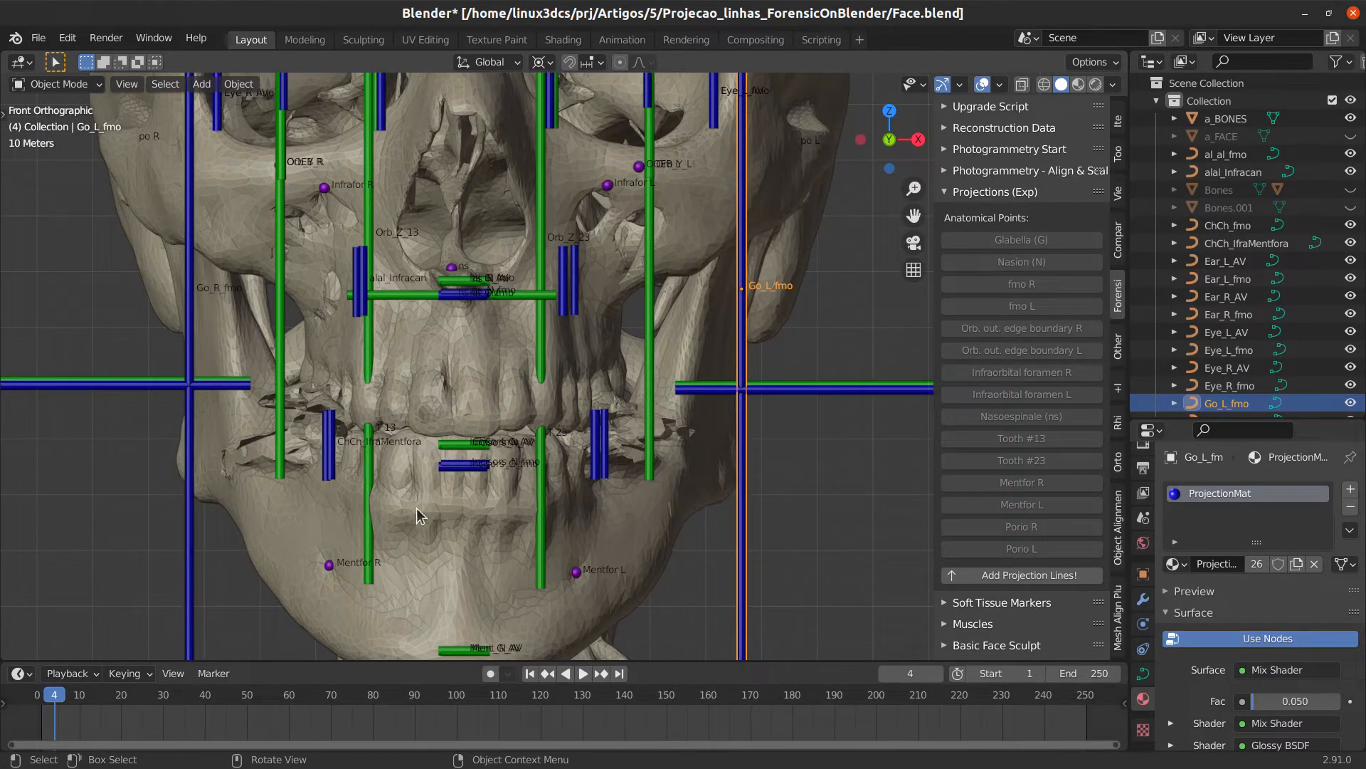
Select the blue vertical Go_R_fmo and Go_L_fmo lines together and compare them with the jaw width
{"action": "left_click", "coordinate": [190, 530]}
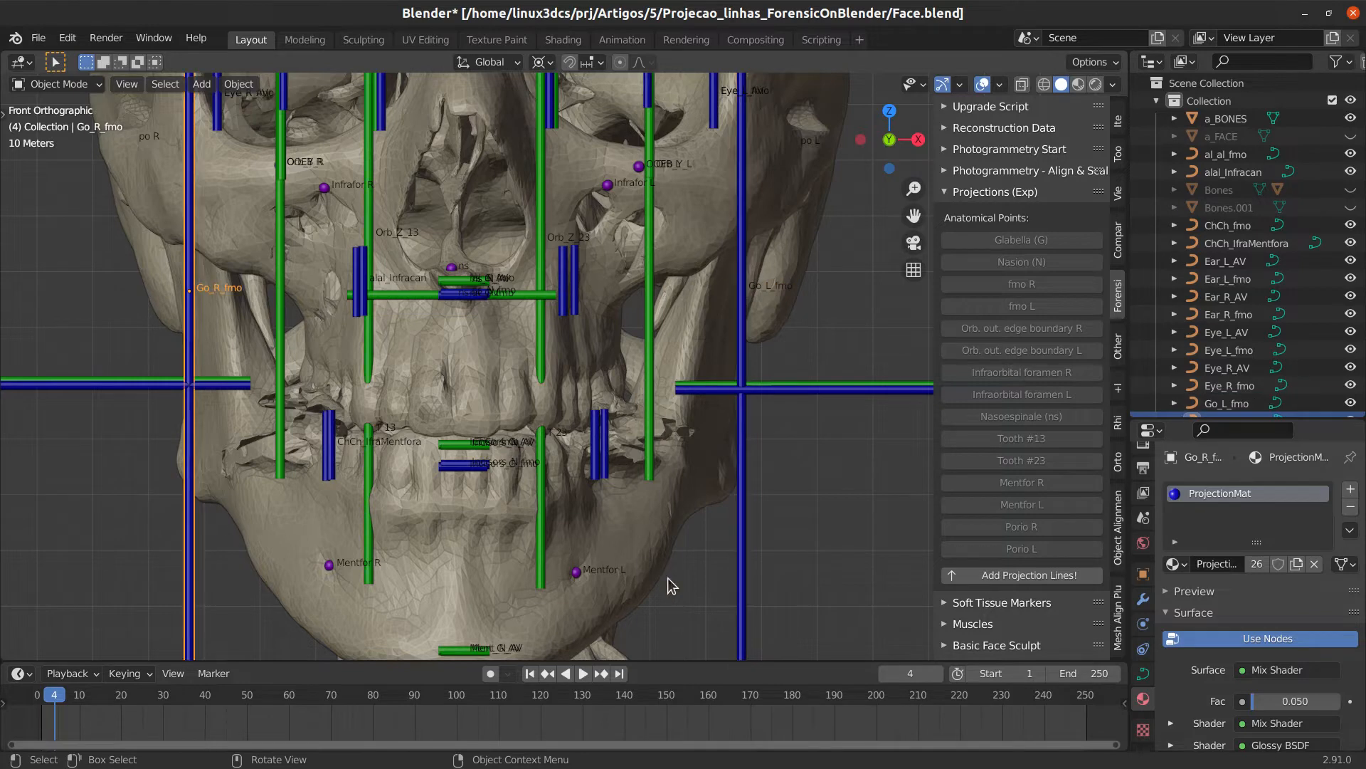
{"action": "left_click", "coordinate": [739, 575]}
{"action": "scroll", "coordinate": [729, 343], "scroll_direction": "down", "scroll_amount": 2}
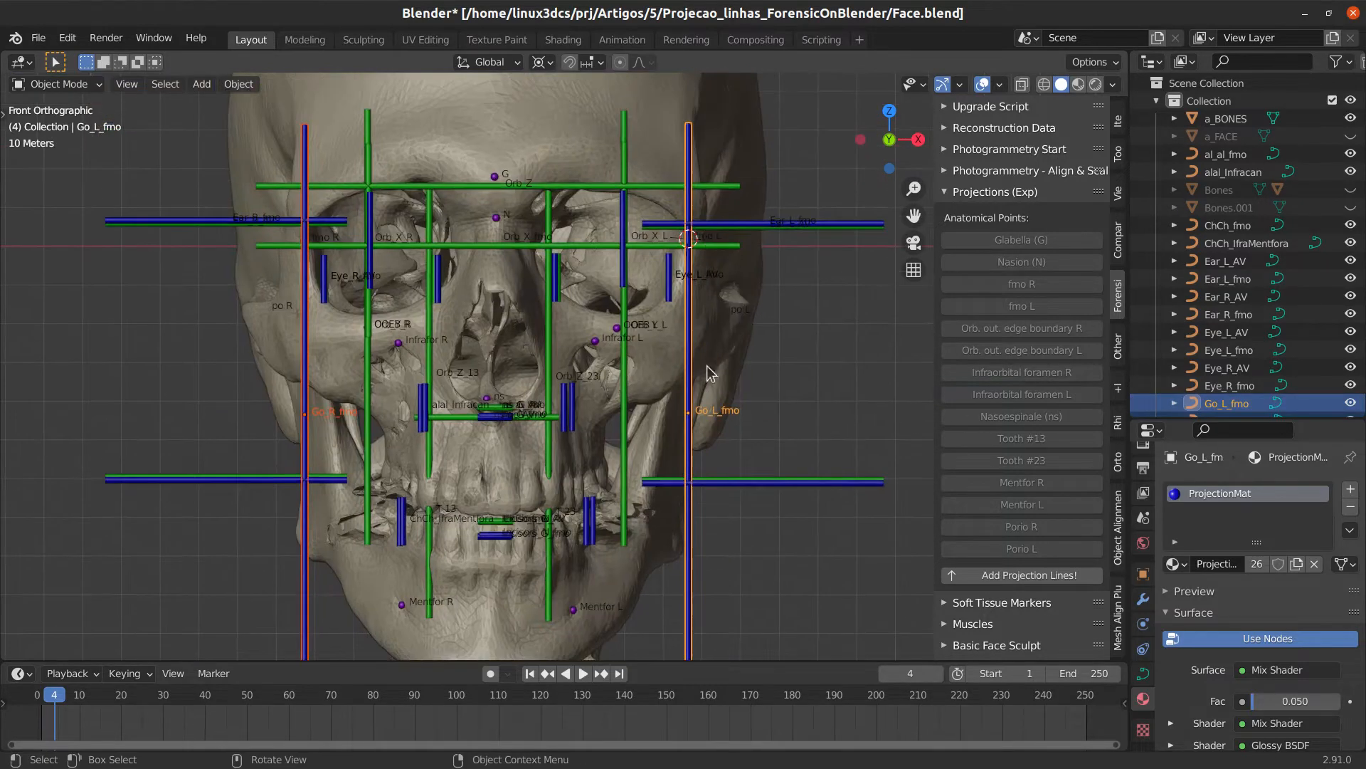
{"action": "scroll", "coordinate": [388, 441], "scroll_direction": "up", "scroll_amount": 2}
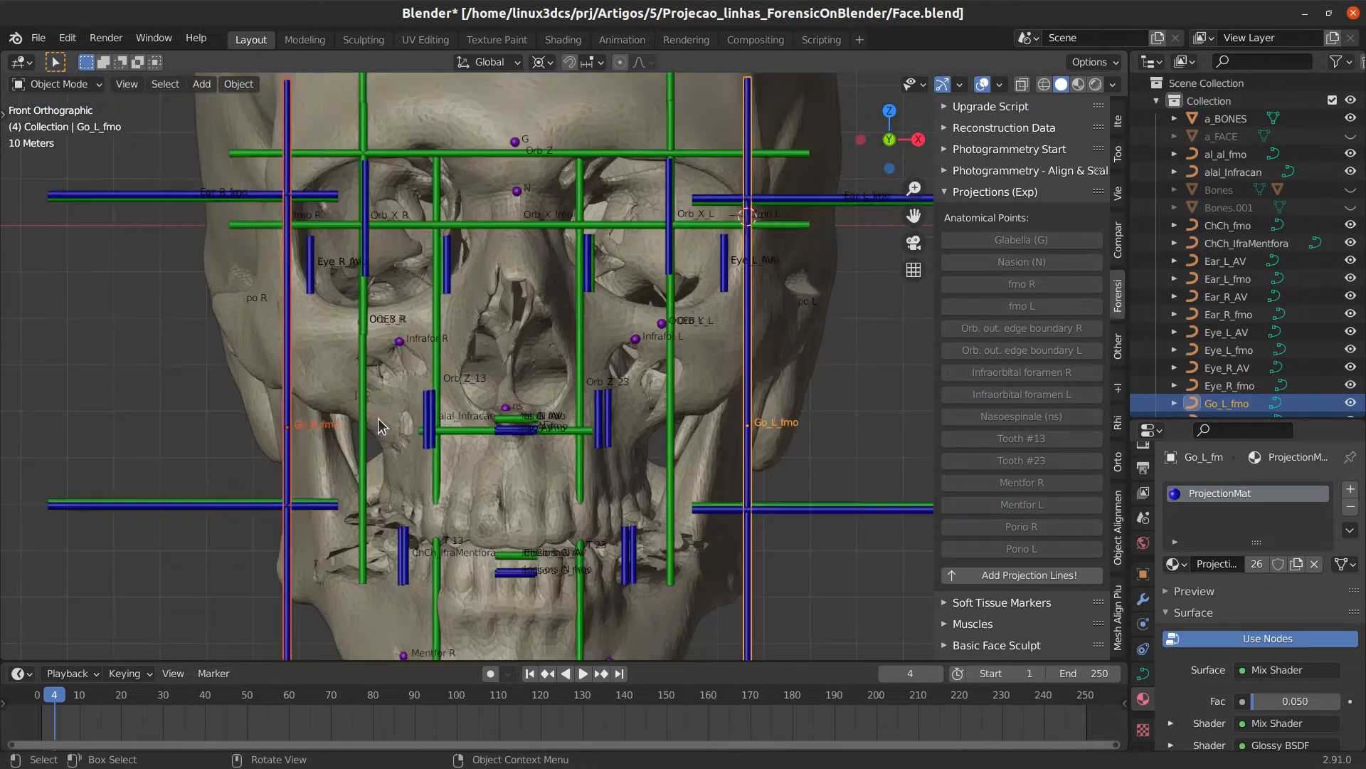
Select the green vertical Orb_Y_R line and examine its course from the orbit down to the mandible
{"action": "left_click", "coordinate": [369, 313]}
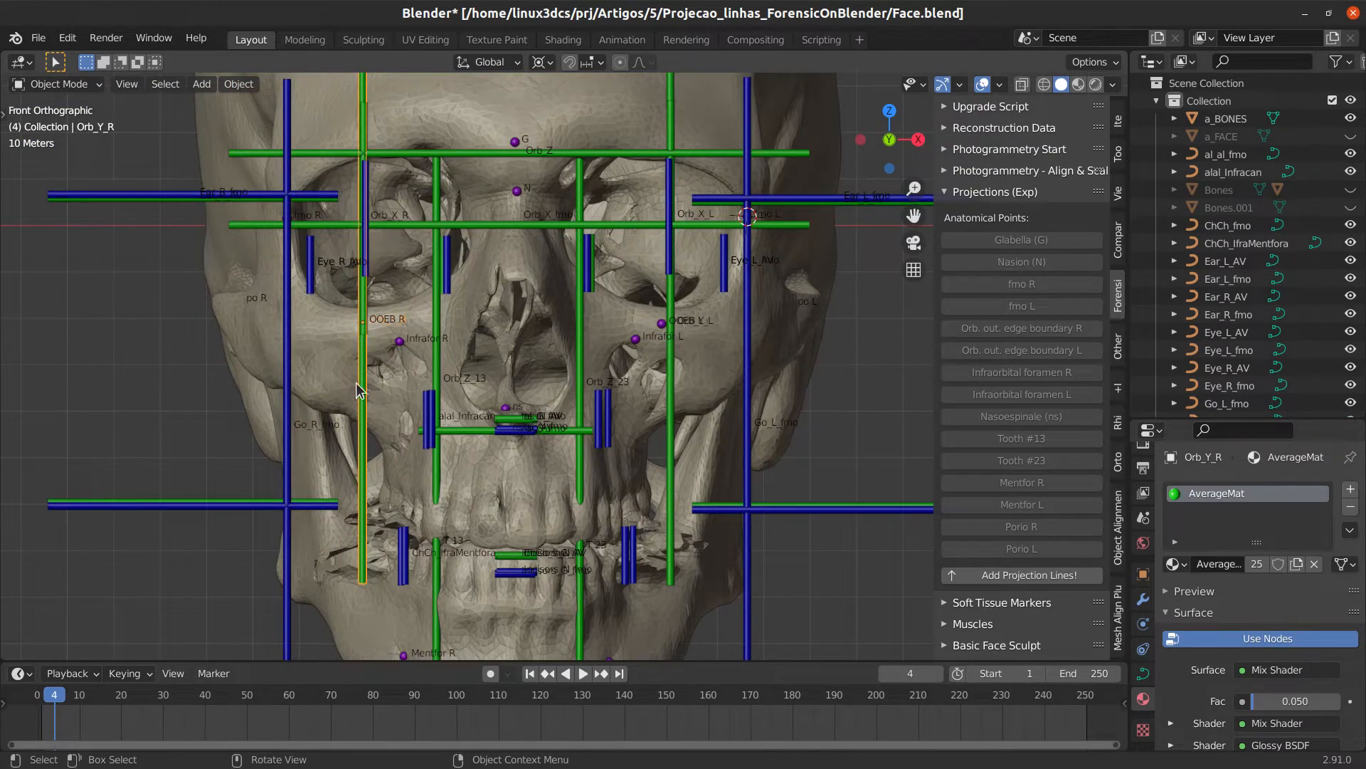
{"action": "scroll", "coordinate": [358, 390], "scroll_direction": "up", "scroll_amount": 1}
{"action": "scroll", "coordinate": [396, 505], "scroll_direction": "up", "scroll_amount": 1}
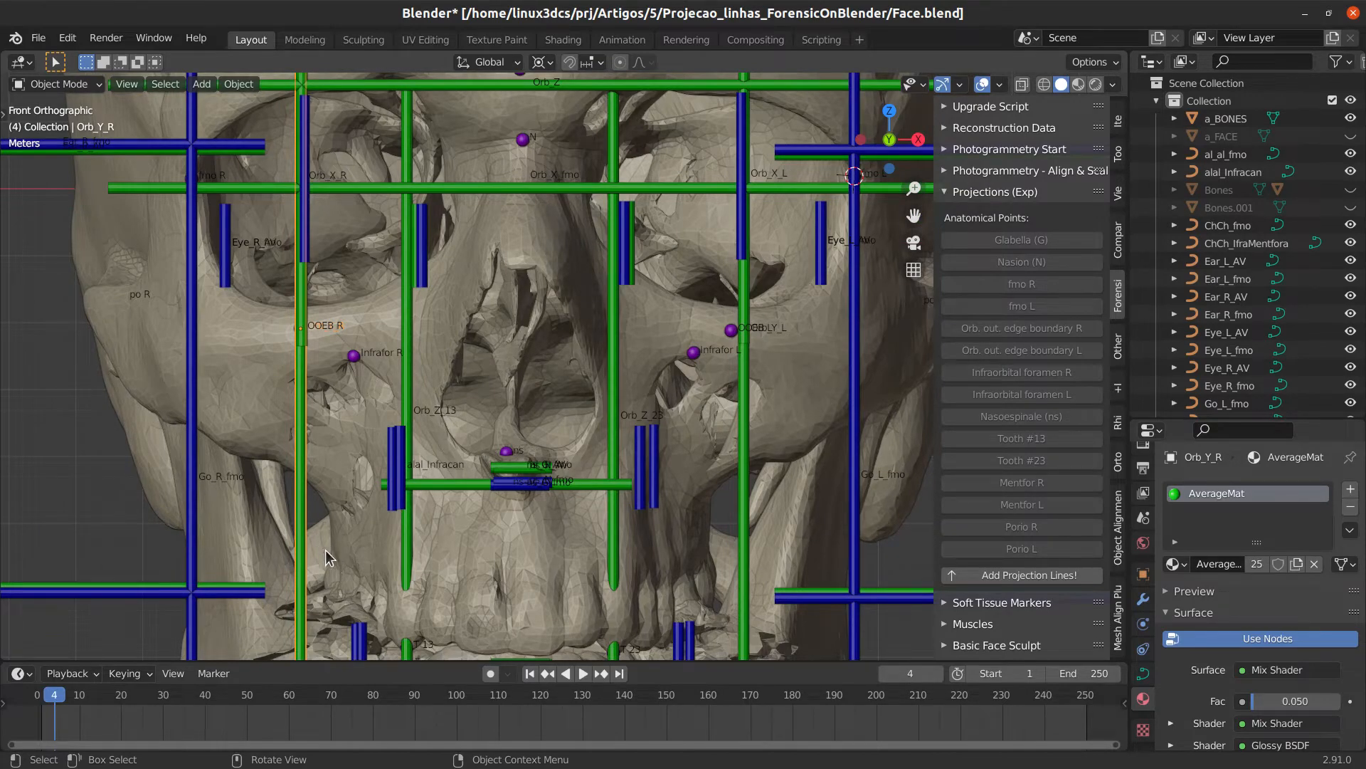
{"action": "scroll", "coordinate": [331, 548], "scroll_direction": "down", "scroll_amount": 3}
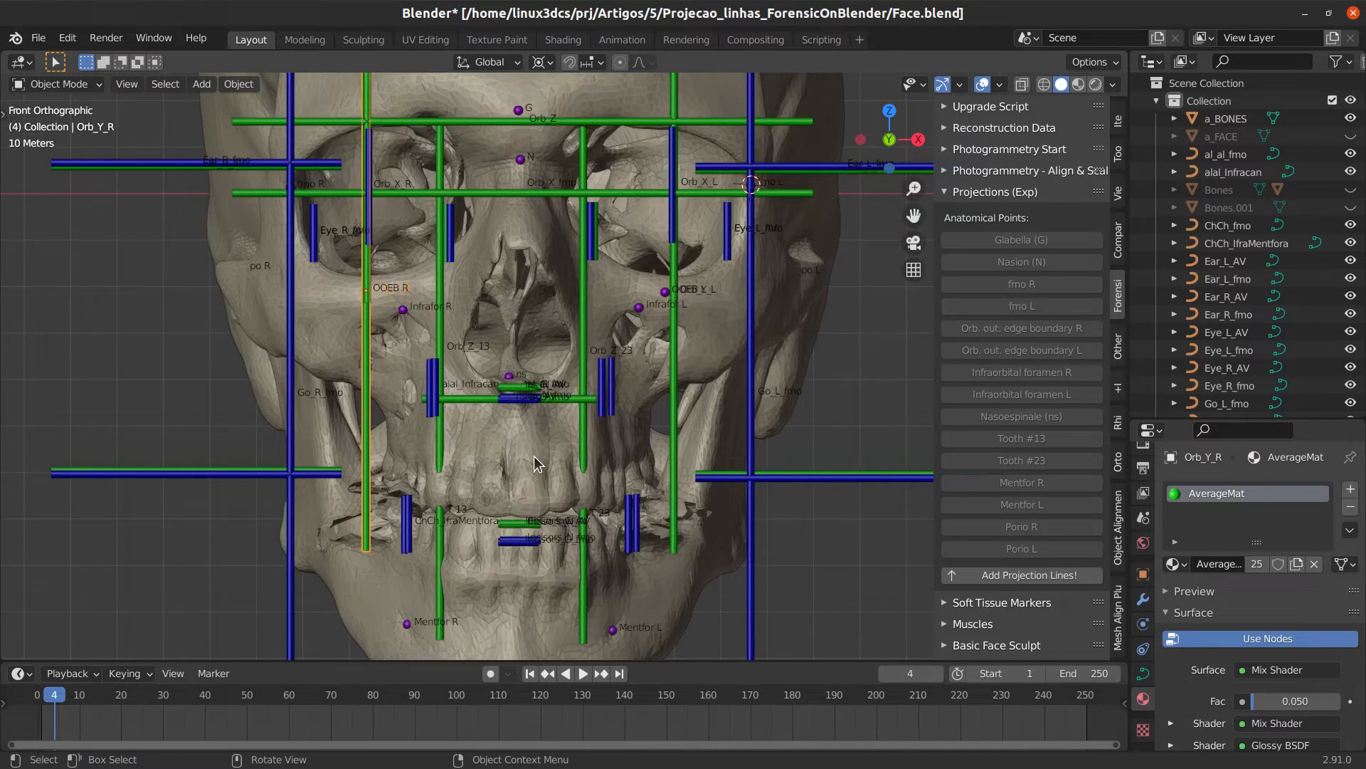
{"action": "scroll", "coordinate": [534, 459], "scroll_direction": "down", "scroll_amount": 2}
{"action": "scroll", "coordinate": [766, 393], "scroll_direction": "up", "scroll_amount": 2}
{"action": "scroll", "coordinate": [766, 389], "scroll_direction": "down", "scroll_amount": 3}
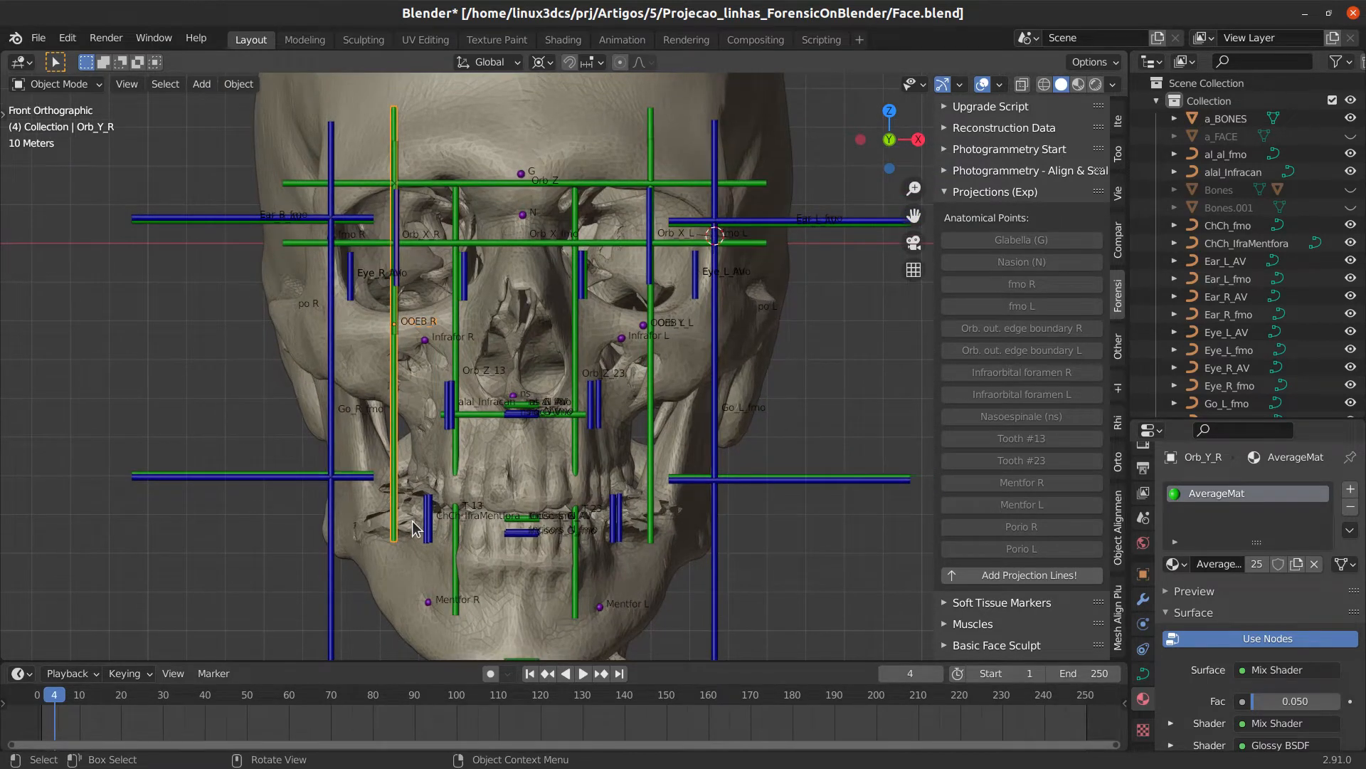
Deselect everything, unhide the a_FACE mesh over the skull and maximize the 3D viewport
{"action": "left_click", "coordinate": [830, 375]}
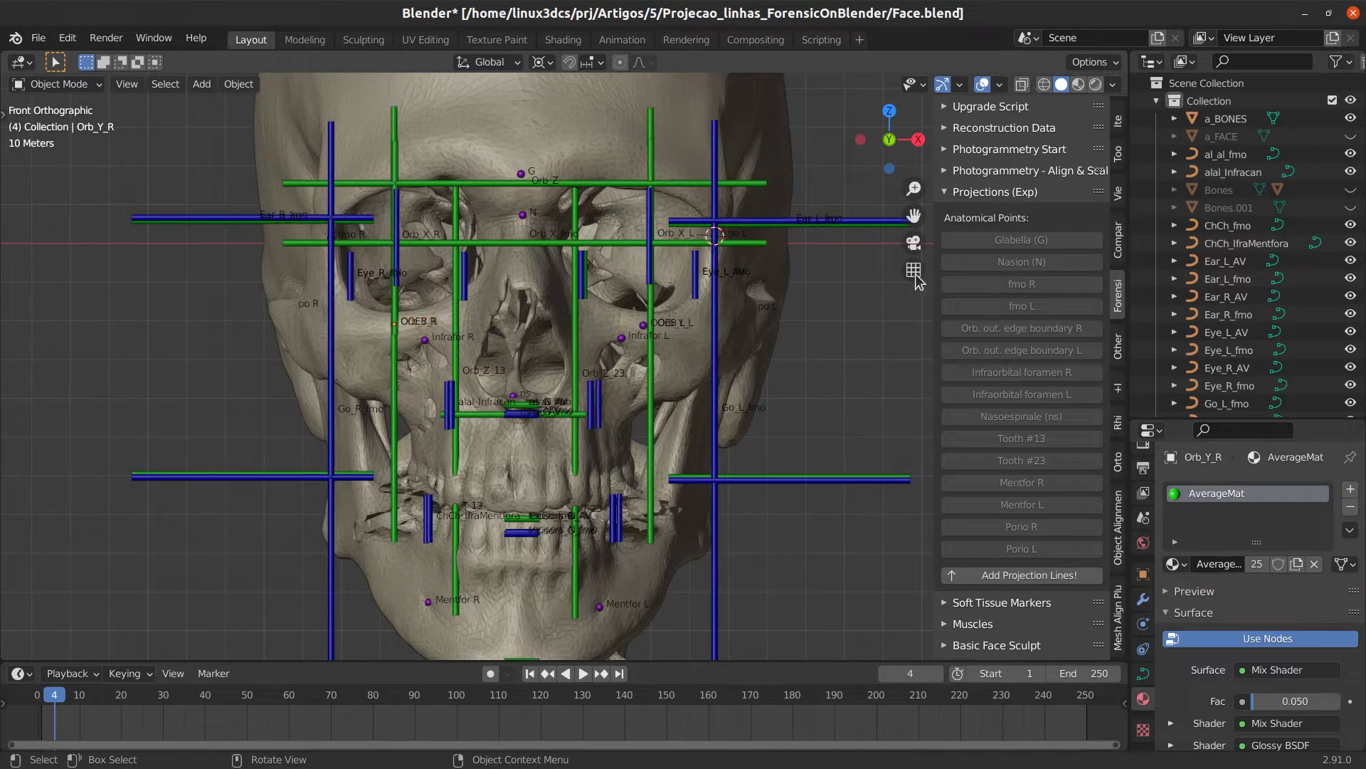
{"action": "left_click", "coordinate": [1350, 138]}
{"action": "scroll", "coordinate": [824, 346], "scroll_direction": "up", "scroll_amount": 3}
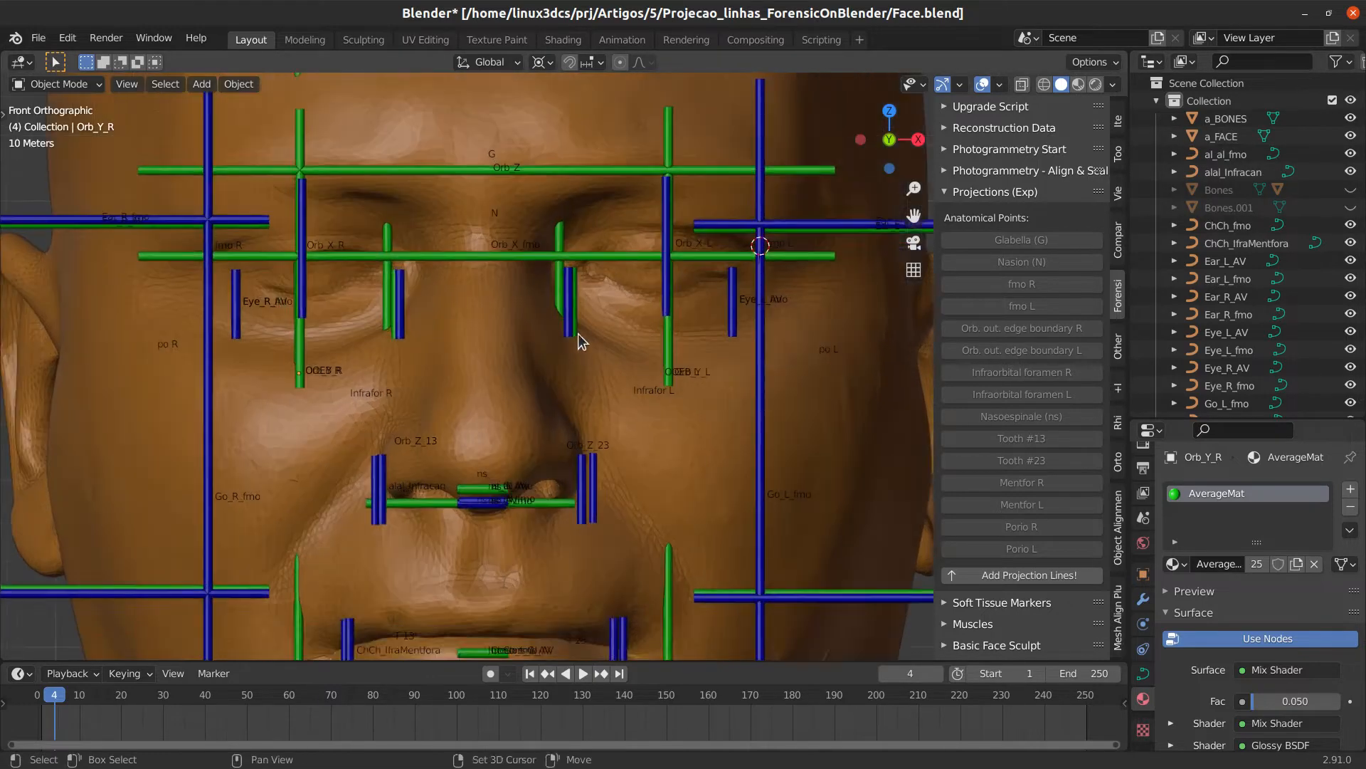
{"action": "scroll", "coordinate": [595, 371], "scroll_direction": "down", "scroll_amount": 3}
{"action": "key", "text": "ctrl+space"}
{"action": "scroll", "coordinate": [612, 369], "scroll_direction": "up", "scroll_amount": 3}
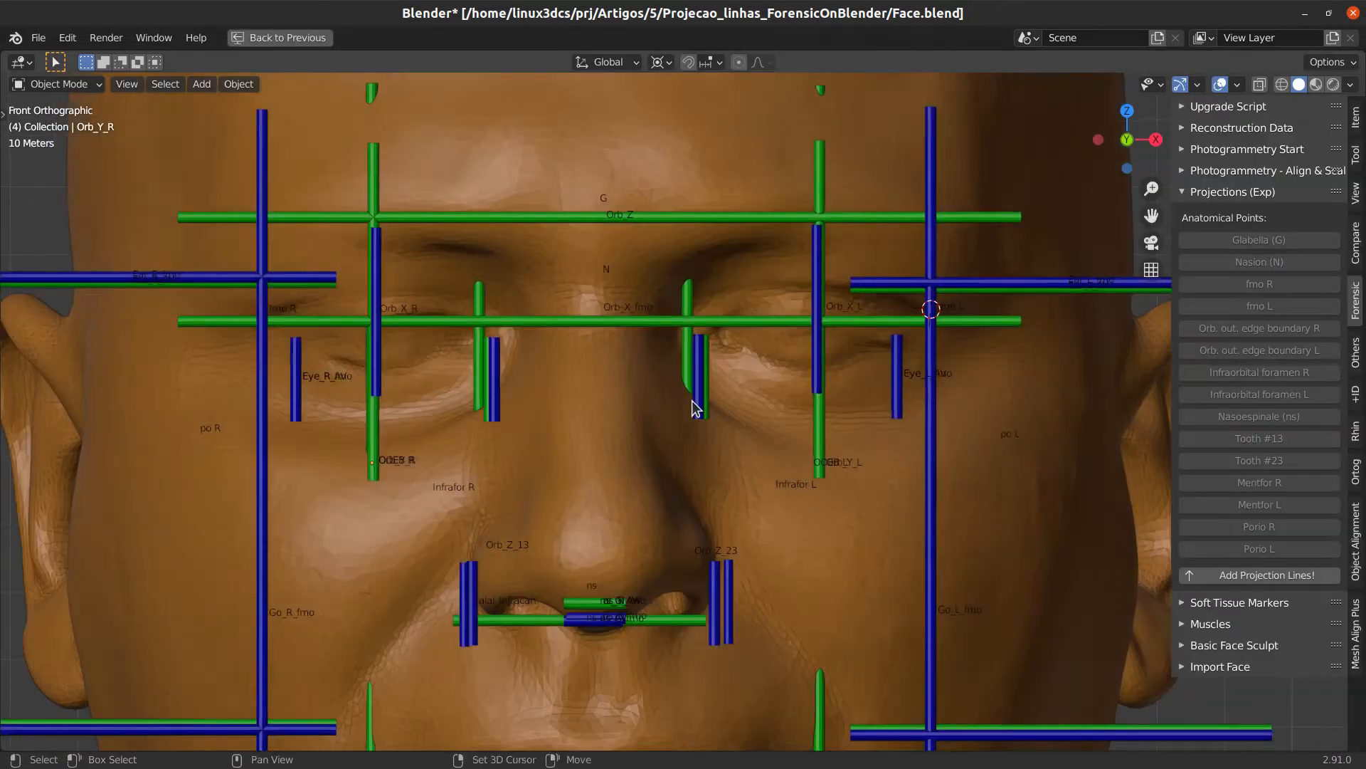
{"action": "scroll", "coordinate": [692, 400], "scroll_direction": "down", "scroll_amount": 3}
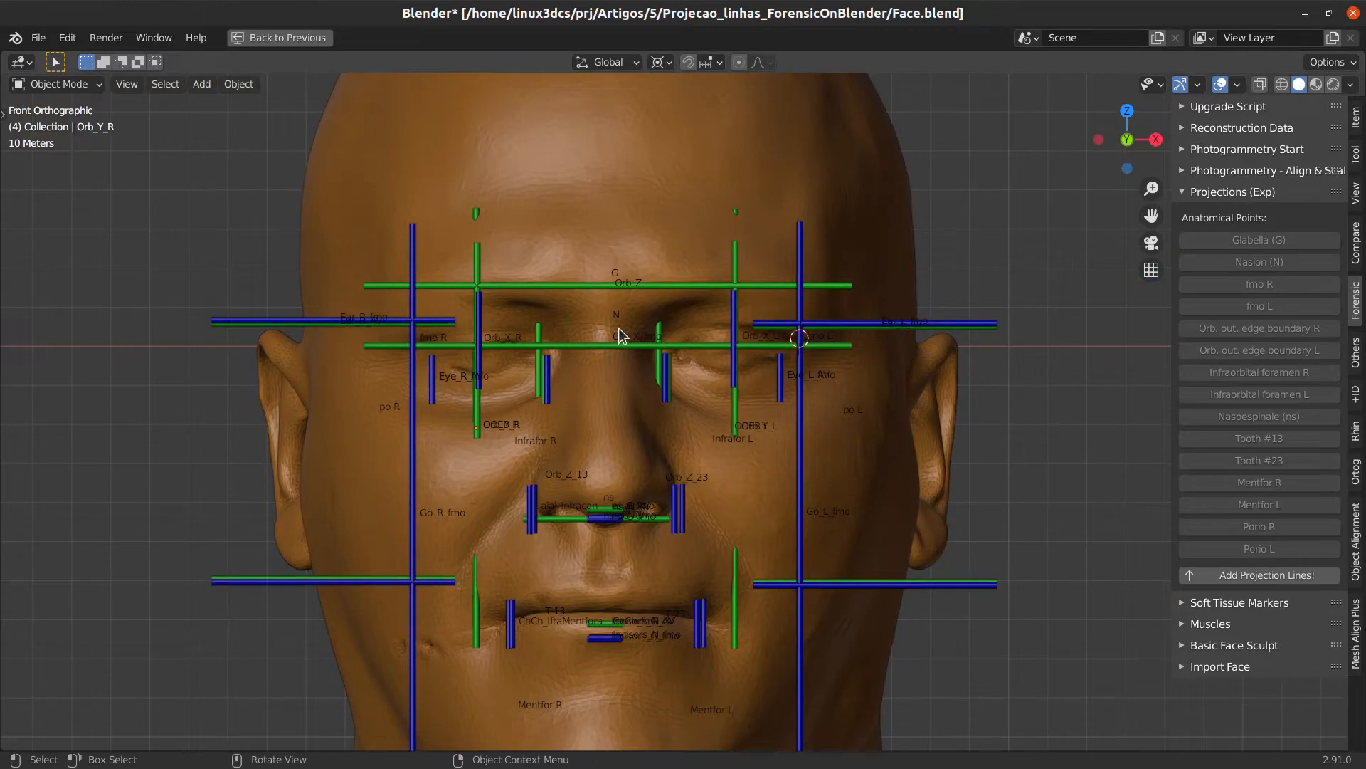
Select the green horizontal Orb_Z lines and compare them with the eyebrows and upper eyelids of the face
{"action": "scroll", "coordinate": [438, 329], "scroll_direction": "up", "scroll_amount": 2}
{"action": "left_click", "coordinate": [436, 322]}
{"action": "scroll", "coordinate": [441, 334], "scroll_direction": "up", "scroll_amount": 2}
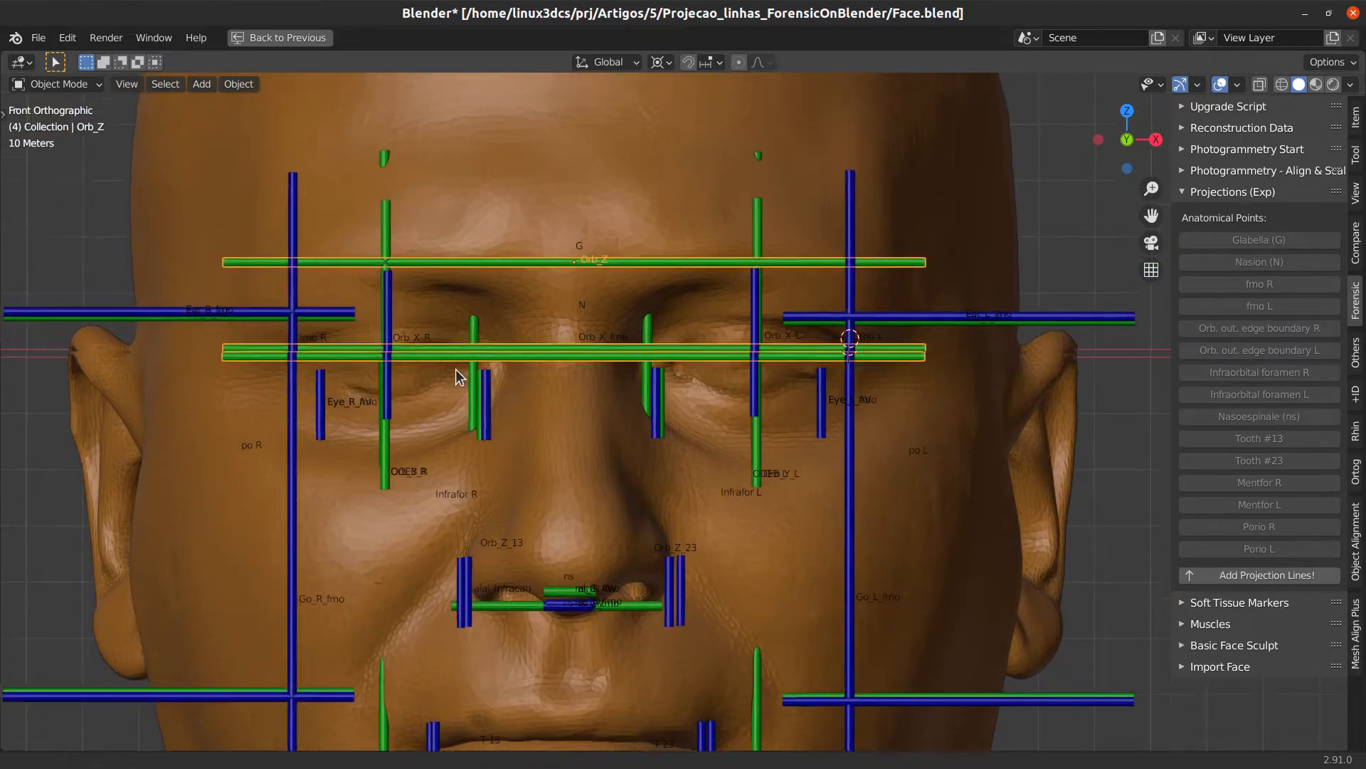
{"action": "middle_click_drag", "start_coordinate": [781, 394], "coordinate": [696, 414], "text": "shift"}
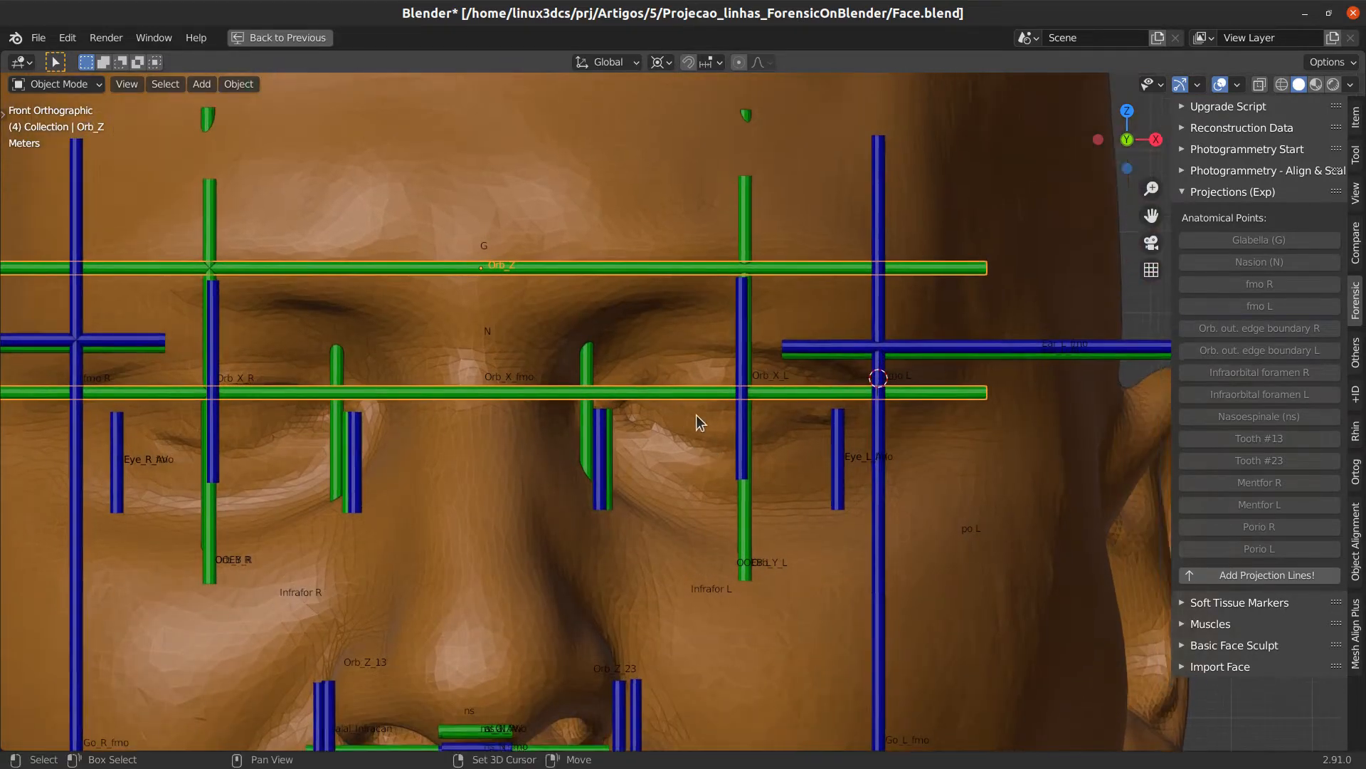
{"action": "scroll", "coordinate": [696, 414], "scroll_direction": "up", "scroll_amount": 1}
{"action": "scroll", "coordinate": [712, 430], "scroll_direction": "up", "scroll_amount": 1}
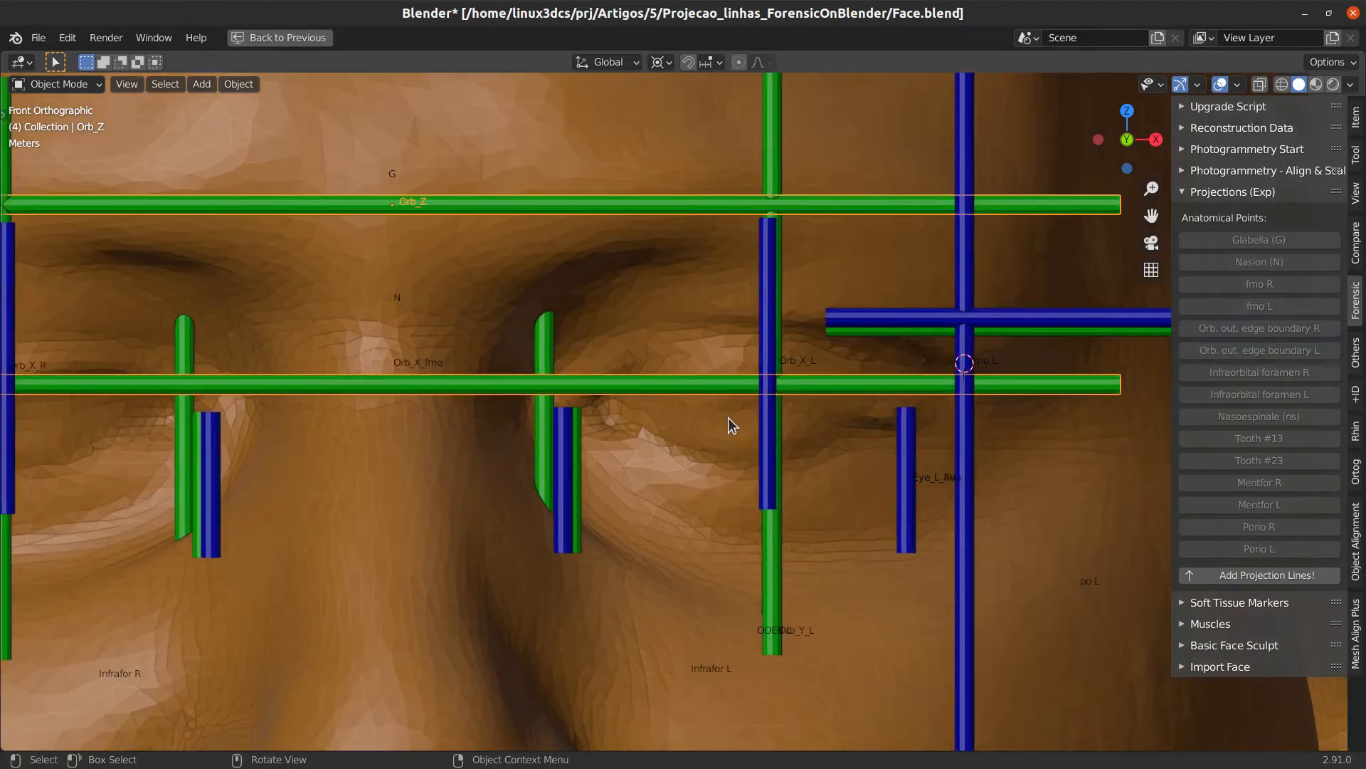
{"action": "scroll", "coordinate": [720, 420], "scroll_direction": "down", "scroll_amount": 3}
{"action": "scroll", "coordinate": [684, 402], "scroll_direction": "down", "scroll_amount": 1}
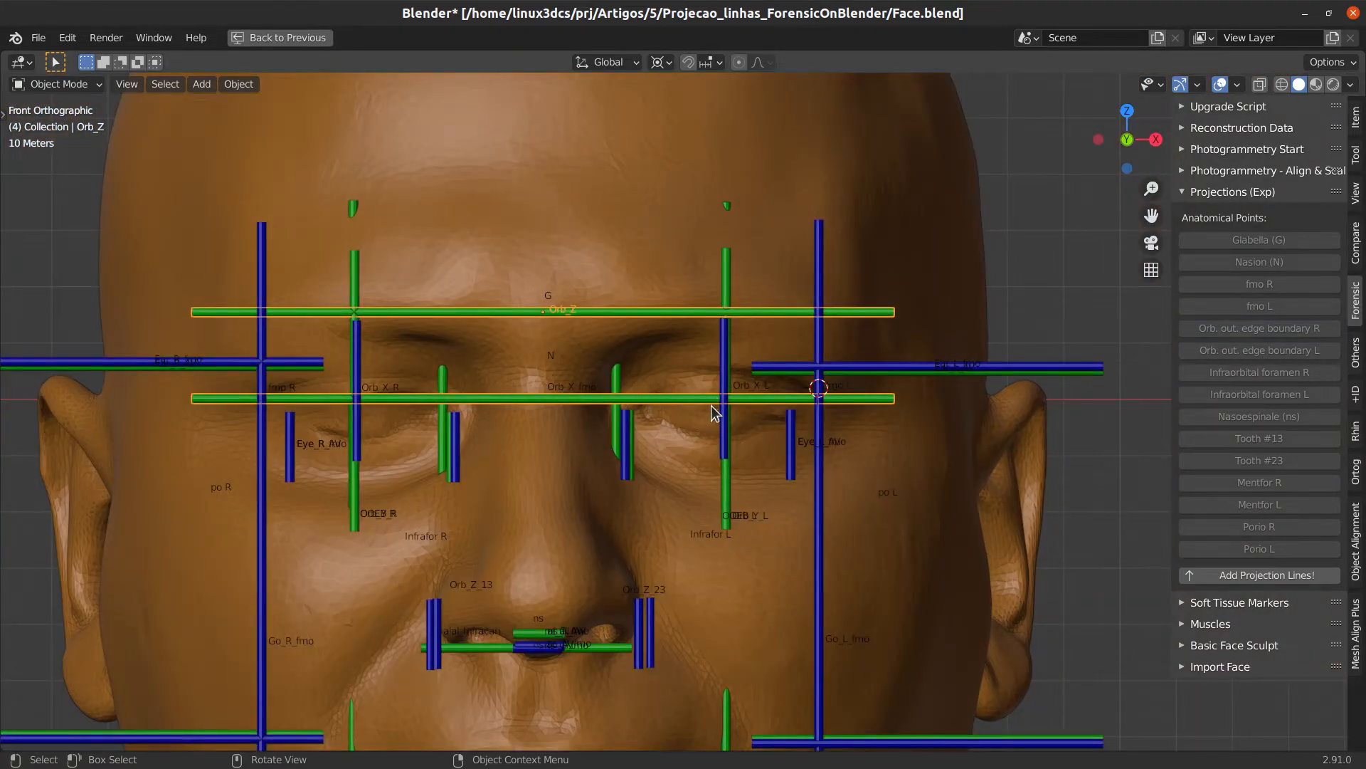
{"action": "scroll", "coordinate": [713, 413], "scroll_direction": "up", "scroll_amount": 1}
{"action": "scroll", "coordinate": [716, 419], "scroll_direction": "down", "scroll_amount": 1}
{"action": "middle_click_drag", "start_coordinate": [720, 437], "coordinate": [761, 420], "text": "shift"}
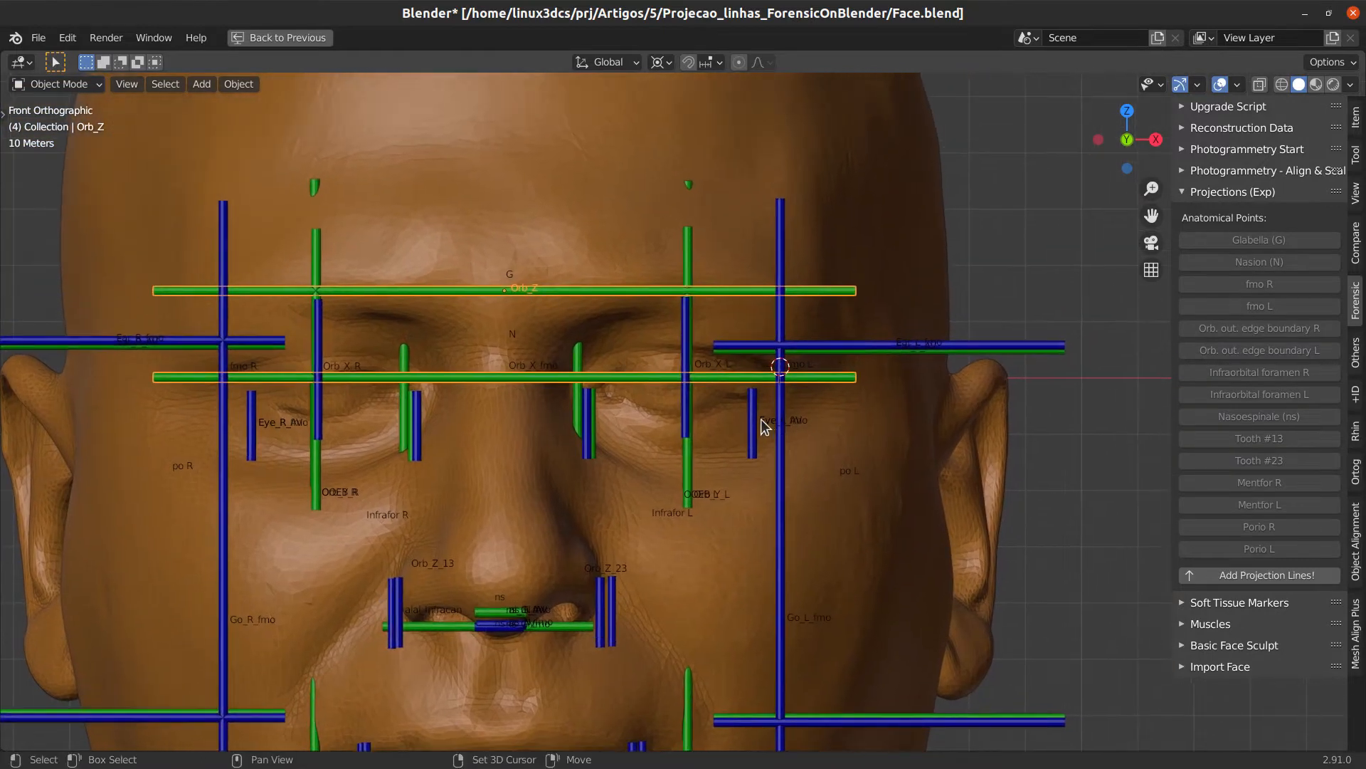
Select the blue Orb_X_fmo lines and compare their positions over both eyes
{"action": "scroll", "coordinate": [682, 419], "scroll_direction": "up", "scroll_amount": 3}
{"action": "left_click", "coordinate": [683, 411]}
{"action": "middle_click_drag", "start_coordinate": [656, 438], "coordinate": [688, 442], "text": "shift"}
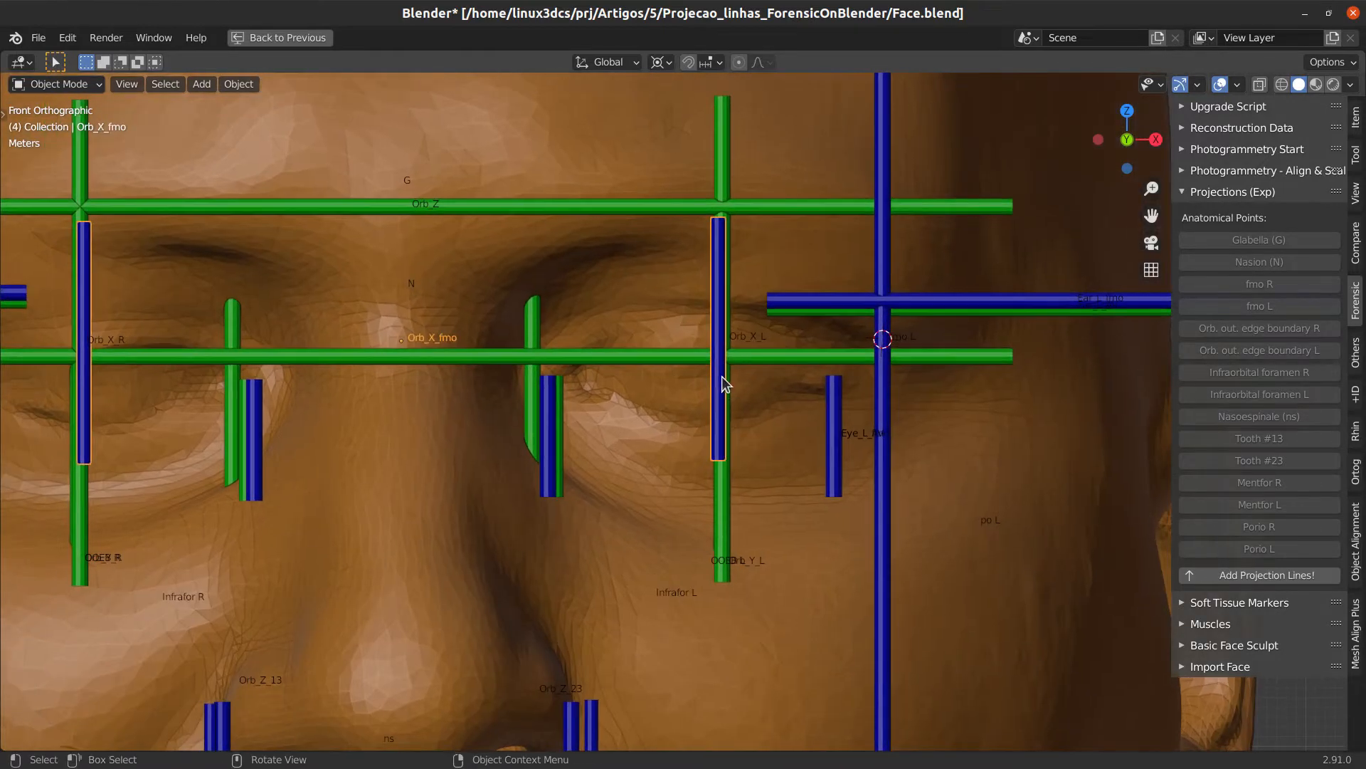
{"action": "scroll", "coordinate": [704, 421], "scroll_direction": "down", "scroll_amount": 2}
{"action": "middle_click_drag", "start_coordinate": [585, 401], "coordinate": [617, 405], "text": "shift"}
{"action": "middle_click_drag", "start_coordinate": [311, 389], "coordinate": [524, 387], "text": "shift"}
{"action": "scroll", "coordinate": [498, 396], "scroll_direction": "up", "scroll_amount": 2}
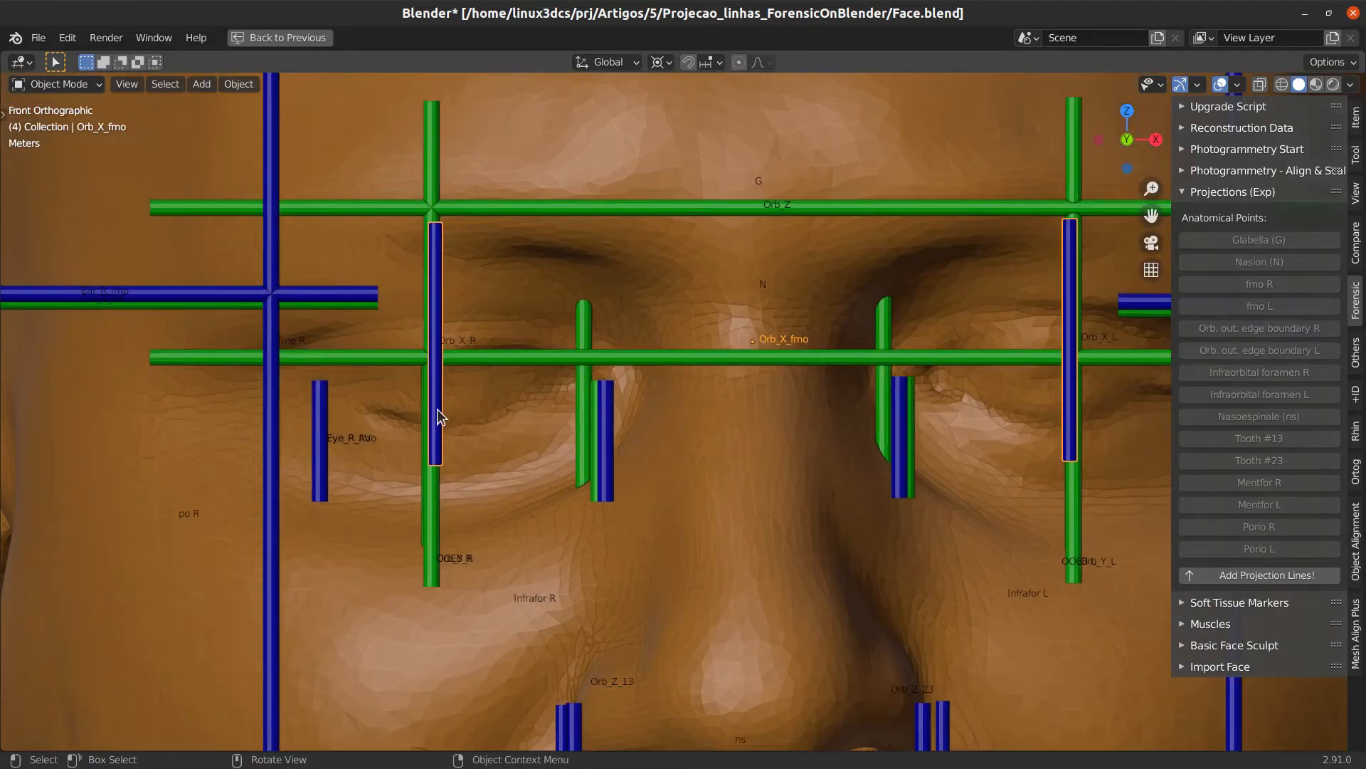
Select the green Orb_X_R line and examine its alignment over the face's right eye
{"action": "left_click", "coordinate": [436, 411]}
{"action": "scroll", "coordinate": [456, 420], "scroll_direction": "down", "scroll_amount": 2}
{"action": "middle_click_drag", "start_coordinate": [519, 451], "coordinate": [518, 397], "text": "shift"}
{"action": "scroll", "coordinate": [519, 397], "scroll_direction": "up", "scroll_amount": 1}
{"action": "scroll", "coordinate": [640, 419], "scroll_direction": "down", "scroll_amount": 2}
Select the blue Eye_L_fmo lines and compare them with the inner and outer corners of the left eye
{"action": "middle_click_drag", "start_coordinate": [916, 411], "coordinate": [639, 425], "text": "shift"}
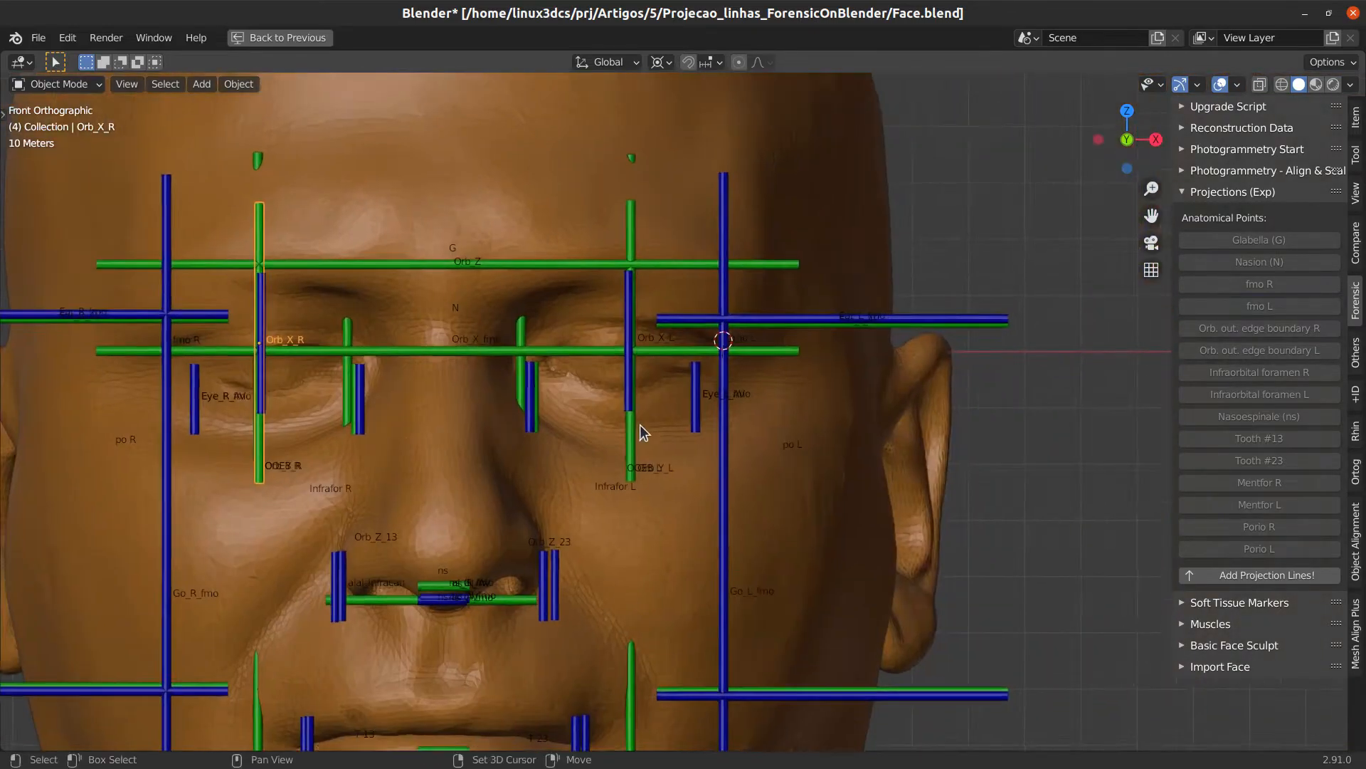
{"action": "scroll", "coordinate": [642, 425], "scroll_direction": "up", "scroll_amount": 3}
{"action": "left_click", "coordinate": [705, 402]}
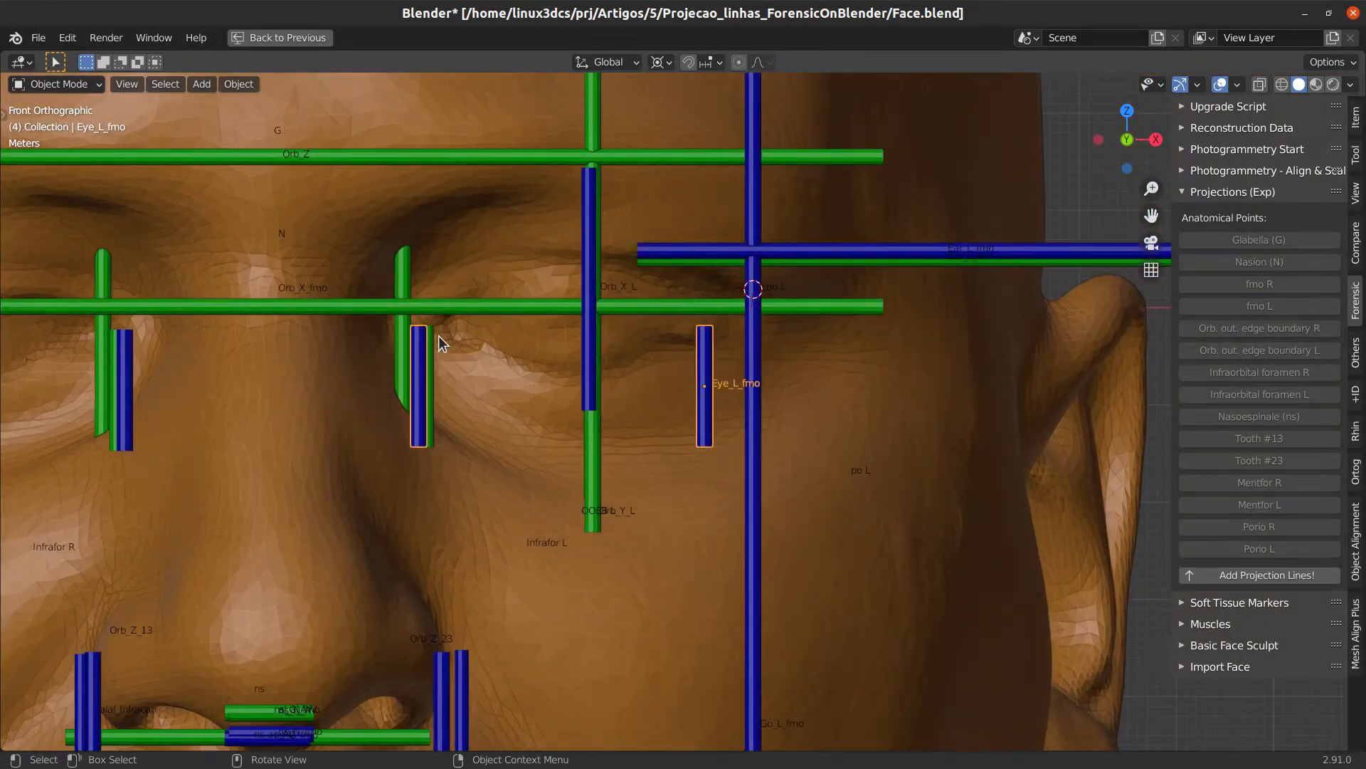
{"action": "scroll", "coordinate": [644, 399], "scroll_direction": "down", "scroll_amount": 2}
{"action": "scroll", "coordinate": [626, 448], "scroll_direction": "up", "scroll_amount": 2}
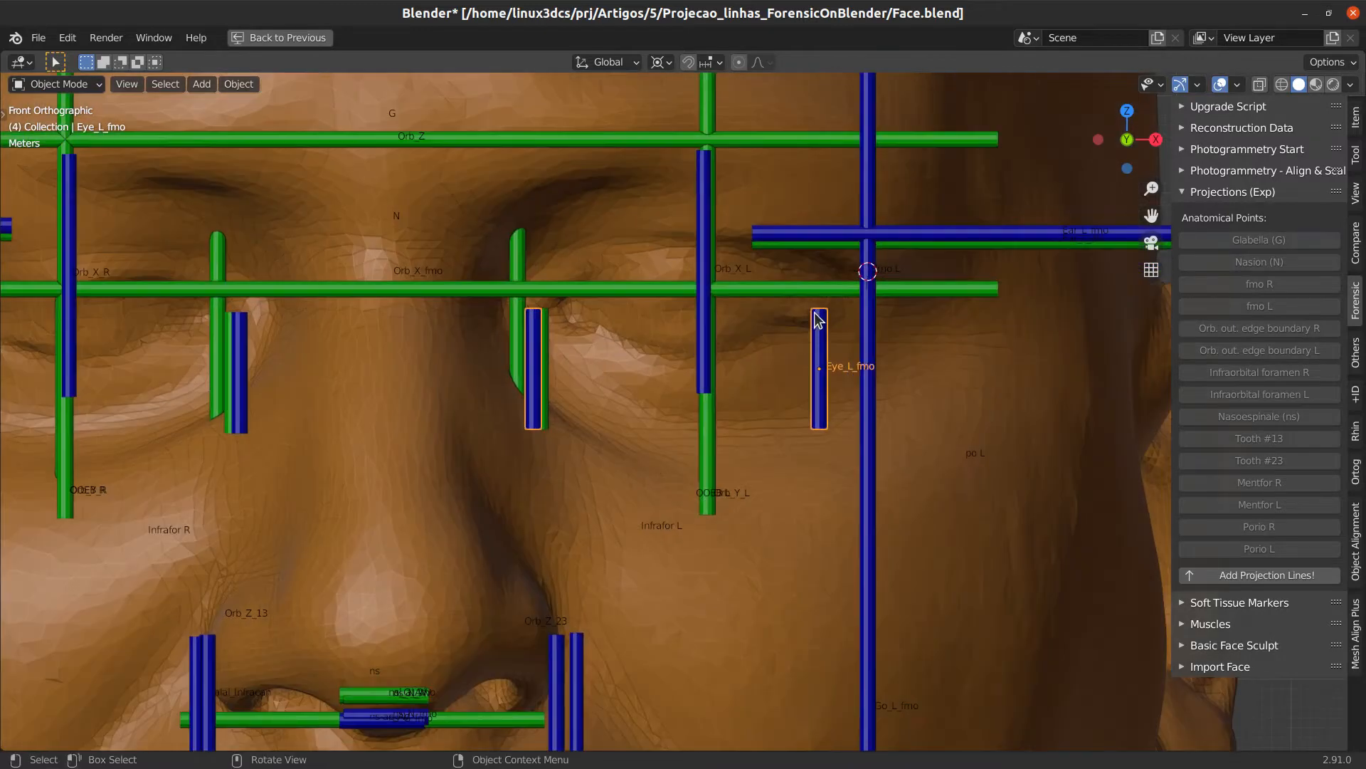
{"action": "scroll", "coordinate": [643, 409], "scroll_direction": "down", "scroll_amount": 2}
{"action": "scroll", "coordinate": [587, 447], "scroll_direction": "up", "scroll_amount": 2}
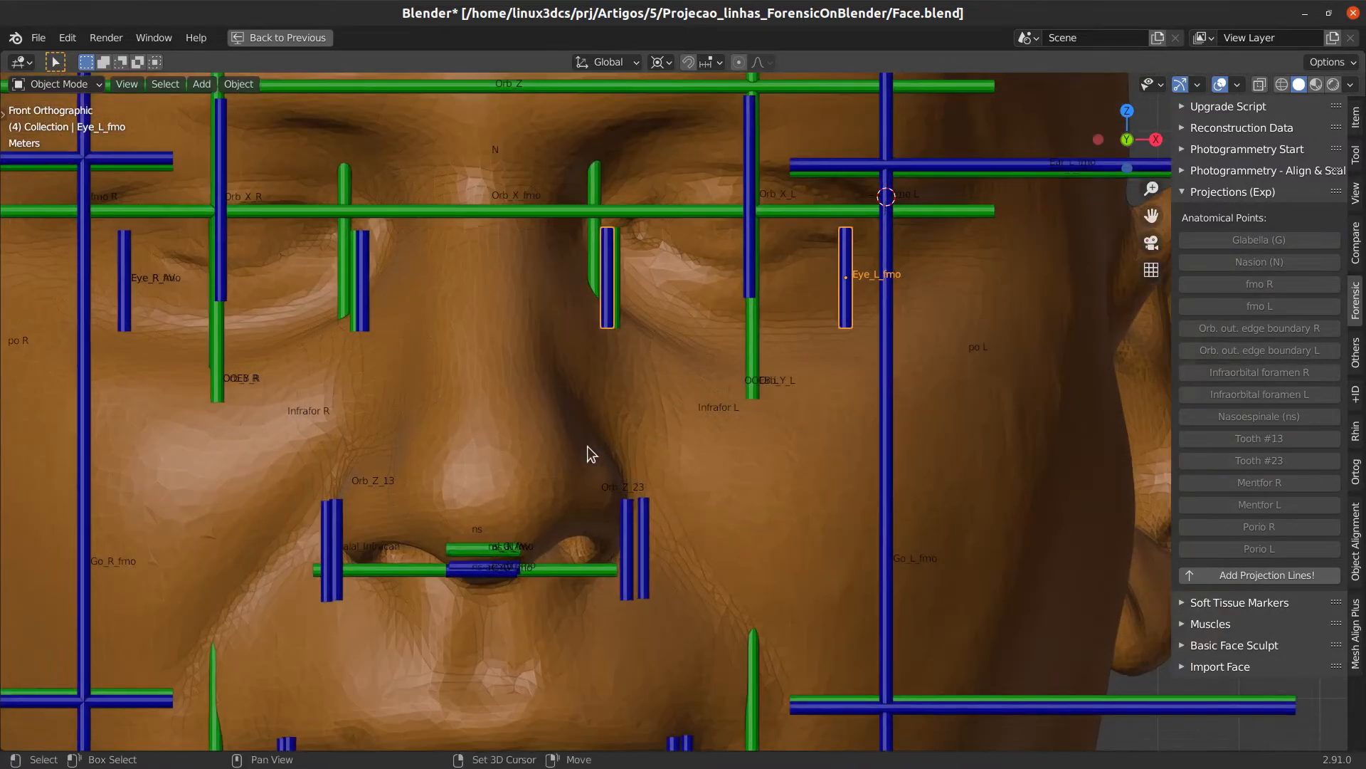
{"action": "scroll", "coordinate": [734, 393], "scroll_direction": "down", "scroll_amount": 3}
{"action": "scroll", "coordinate": [650, 488], "scroll_direction": "up", "scroll_amount": 2}
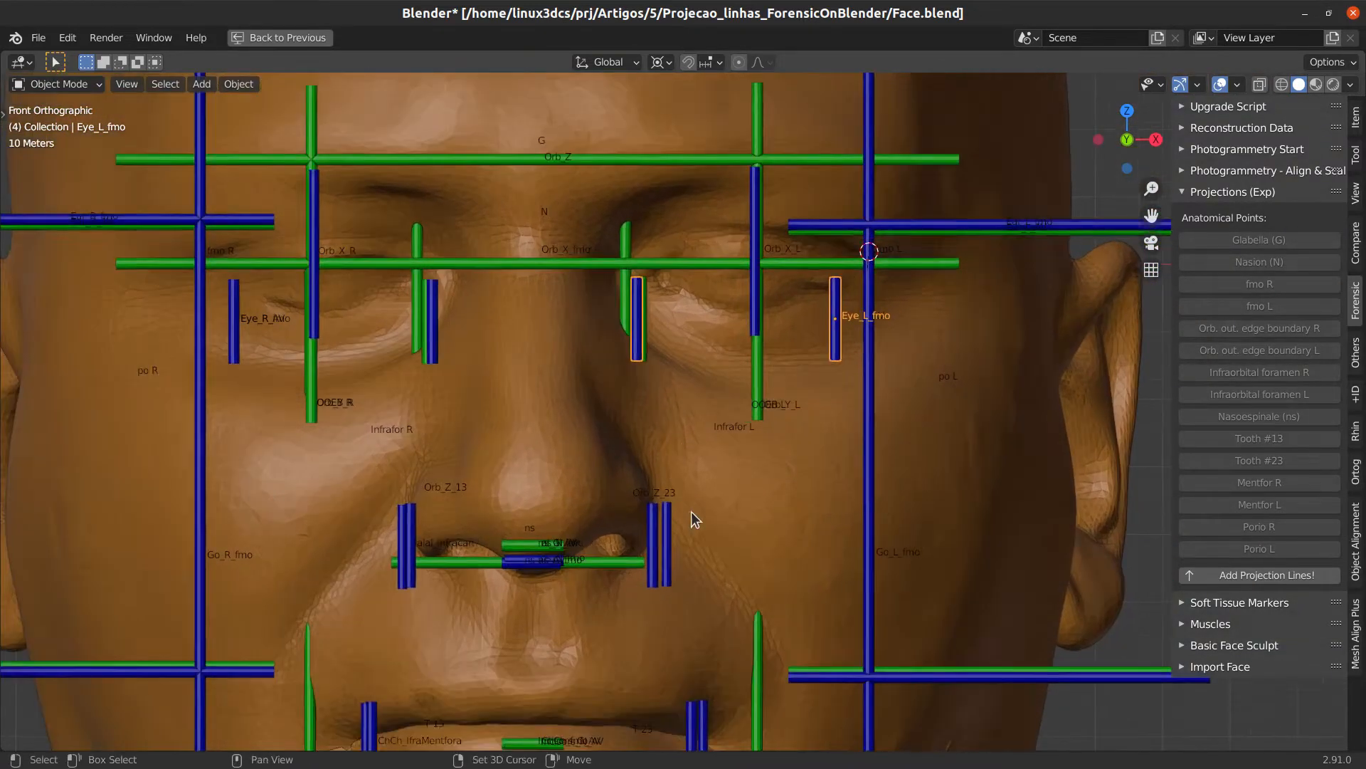
Select the green Ear_R_AV lines and compare them with the upper and lower limits of the right ear
{"action": "scroll", "coordinate": [646, 458], "scroll_direction": "down", "scroll_amount": 3}
{"action": "middle_click_drag", "start_coordinate": [850, 477], "coordinate": [1085, 497], "text": "shift"}
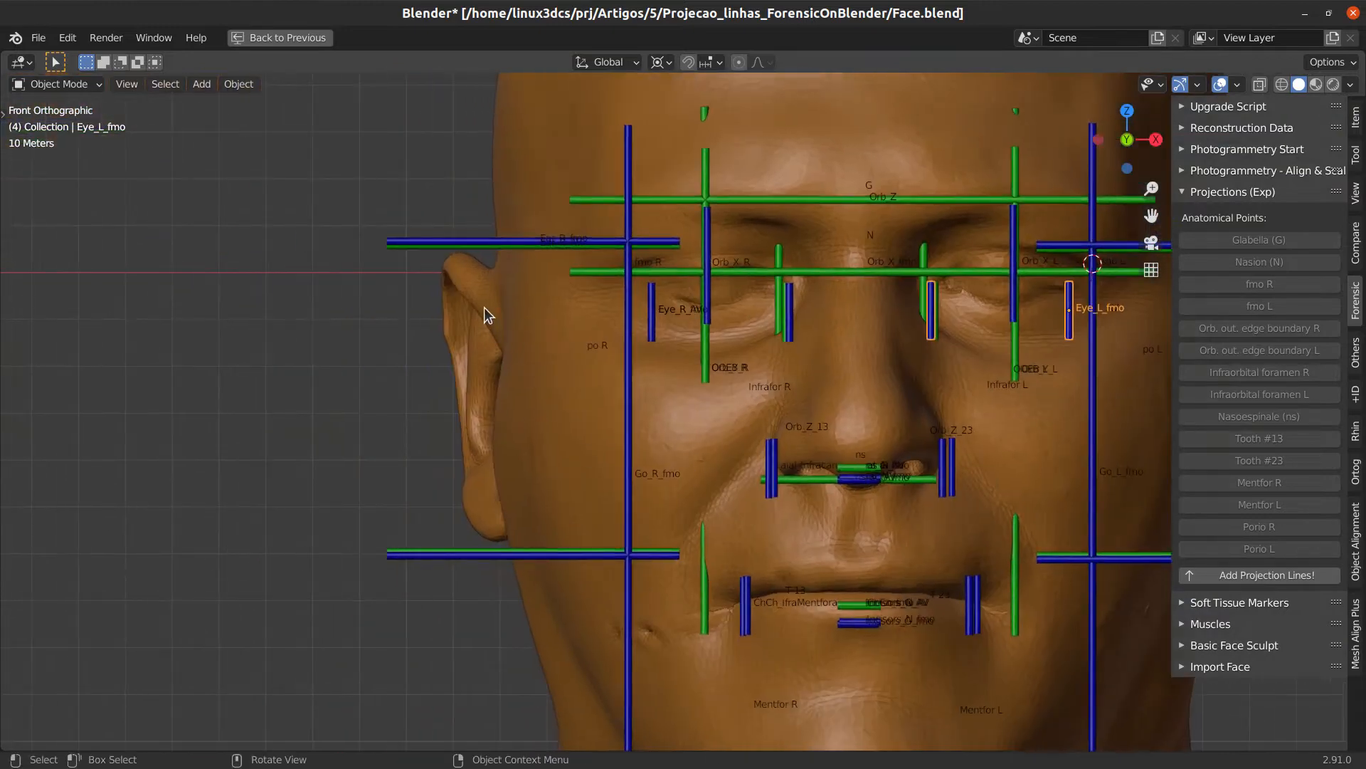
{"action": "left_click", "coordinate": [462, 249]}
{"action": "scroll", "coordinate": [459, 533], "scroll_direction": "up", "scroll_amount": 2}
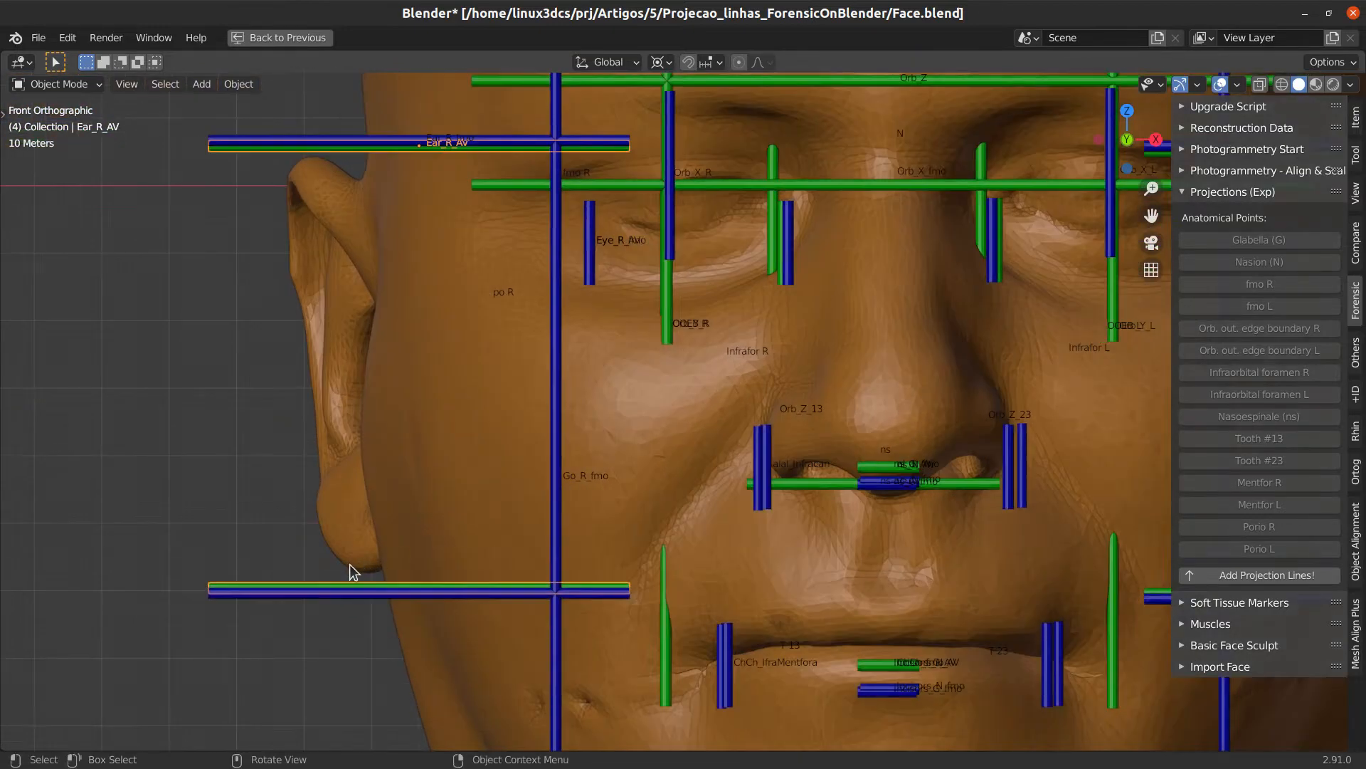
{"action": "middle_click_drag", "start_coordinate": [378, 510], "coordinate": [424, 610], "text": "shift"}
{"action": "scroll", "coordinate": [550, 405], "scroll_direction": "down", "scroll_amount": 1}
{"action": "middle_click_drag", "start_coordinate": [1077, 450], "coordinate": [669, 399], "text": "shift"}
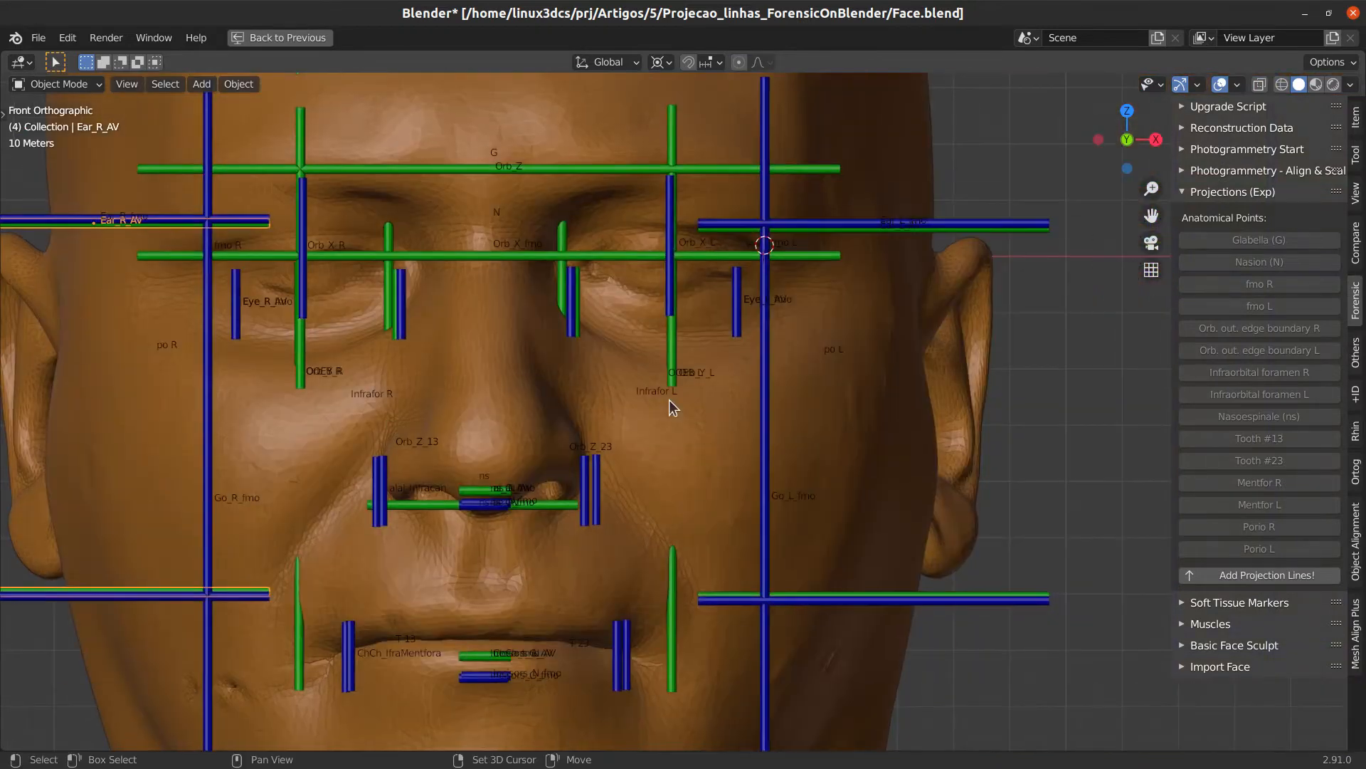
Select the blue Ear_L_fmo and green Ear_L_AV lines in turn and compare them with the left ear's limits
{"action": "middle_click_drag", "start_coordinate": [881, 379], "coordinate": [703, 391], "text": "shift"}
{"action": "left_click", "coordinate": [787, 237]}
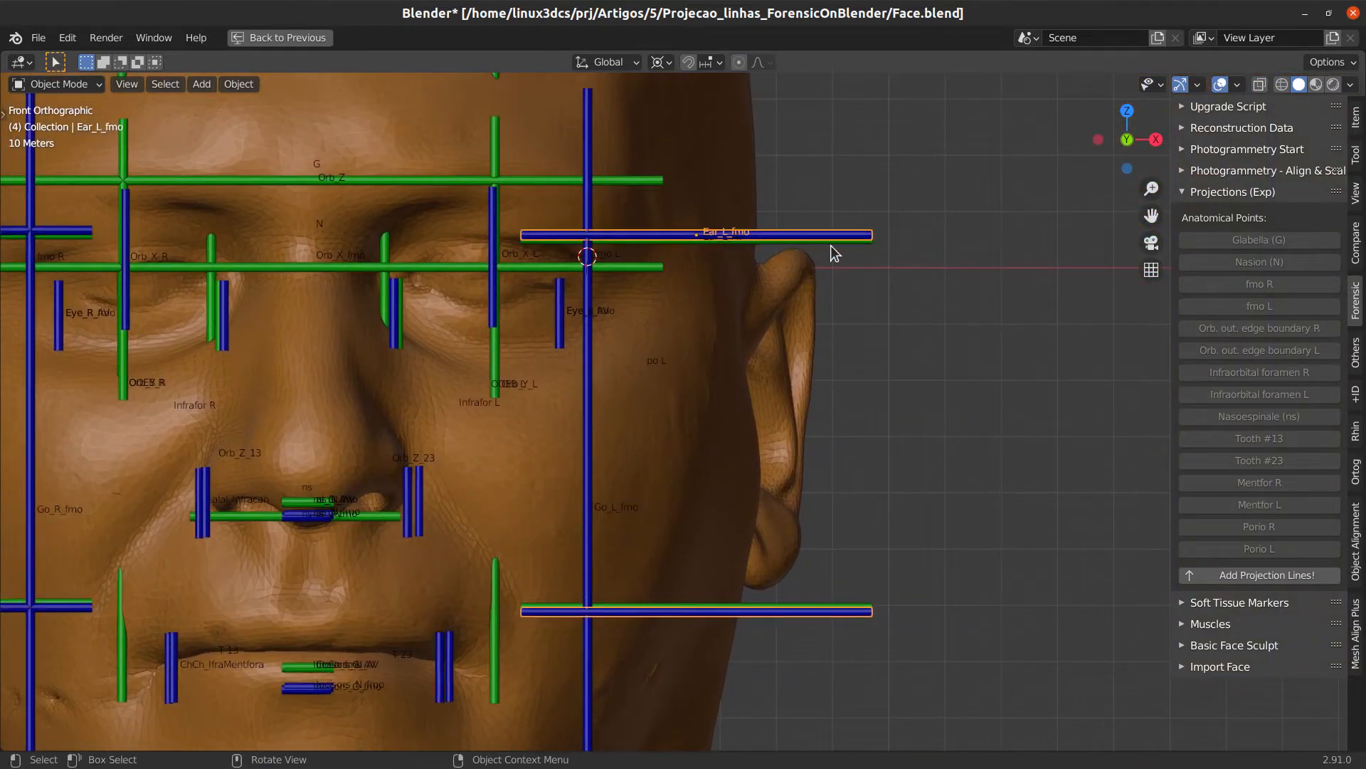
{"action": "left_click", "coordinate": [831, 244]}
{"action": "middle_click_drag", "start_coordinate": [693, 495], "coordinate": [789, 538], "text": "shift"}
{"action": "scroll", "coordinate": [754, 484], "scroll_direction": "down", "scroll_amount": 1}
{"action": "middle_click_drag", "start_coordinate": [720, 424], "coordinate": [795, 421], "text": "shift"}
{"action": "scroll", "coordinate": [779, 441], "scroll_direction": "down", "scroll_amount": 1}
{"action": "scroll", "coordinate": [777, 443], "scroll_direction": "down", "scroll_amount": 1}
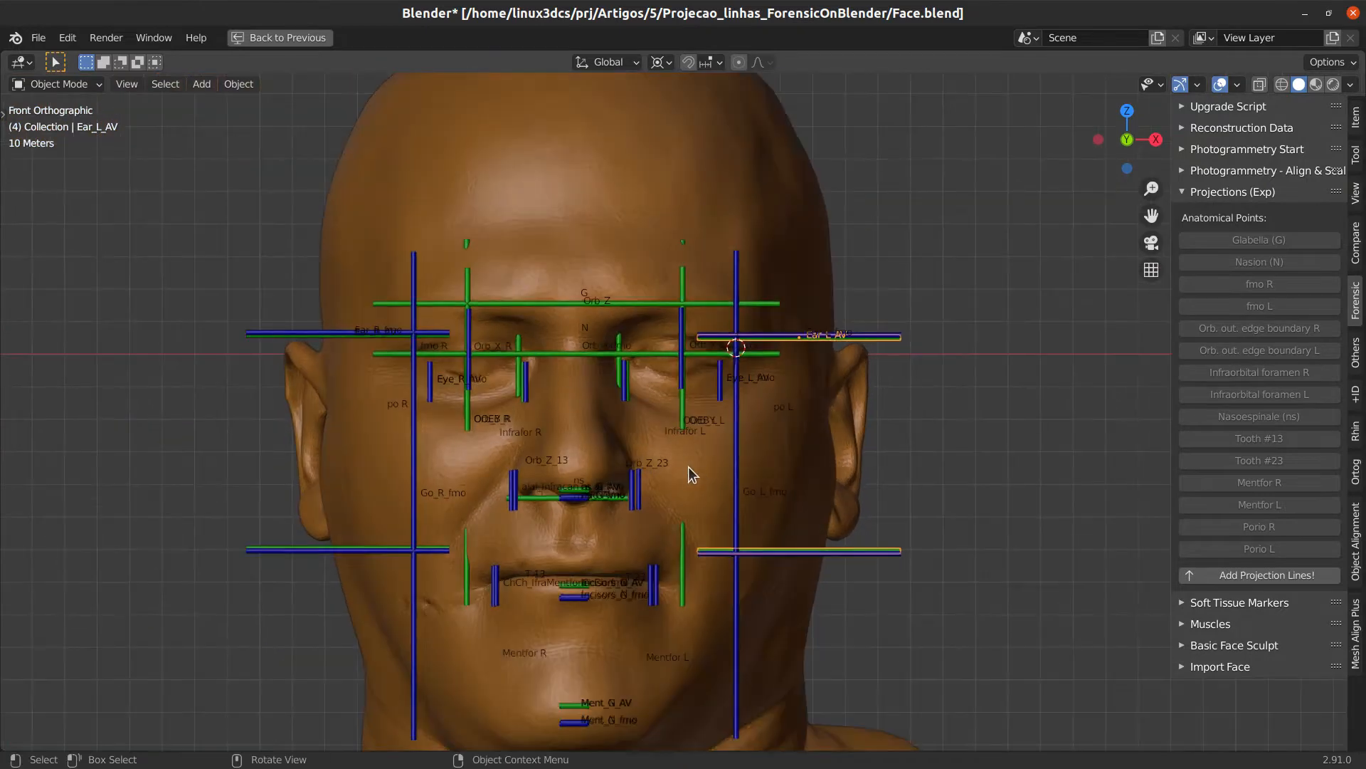
Examine the ear, eye and nose projection lines together across the whole front of the face
{"action": "scroll", "coordinate": [689, 467], "scroll_direction": "up", "scroll_amount": 3}
{"action": "middle_click_drag", "start_coordinate": [748, 513], "coordinate": [818, 474], "text": "shift"}
{"action": "scroll", "coordinate": [802, 488], "scroll_direction": "down", "scroll_amount": 1}
{"action": "scroll", "coordinate": [811, 462], "scroll_direction": "up", "scroll_amount": 1}
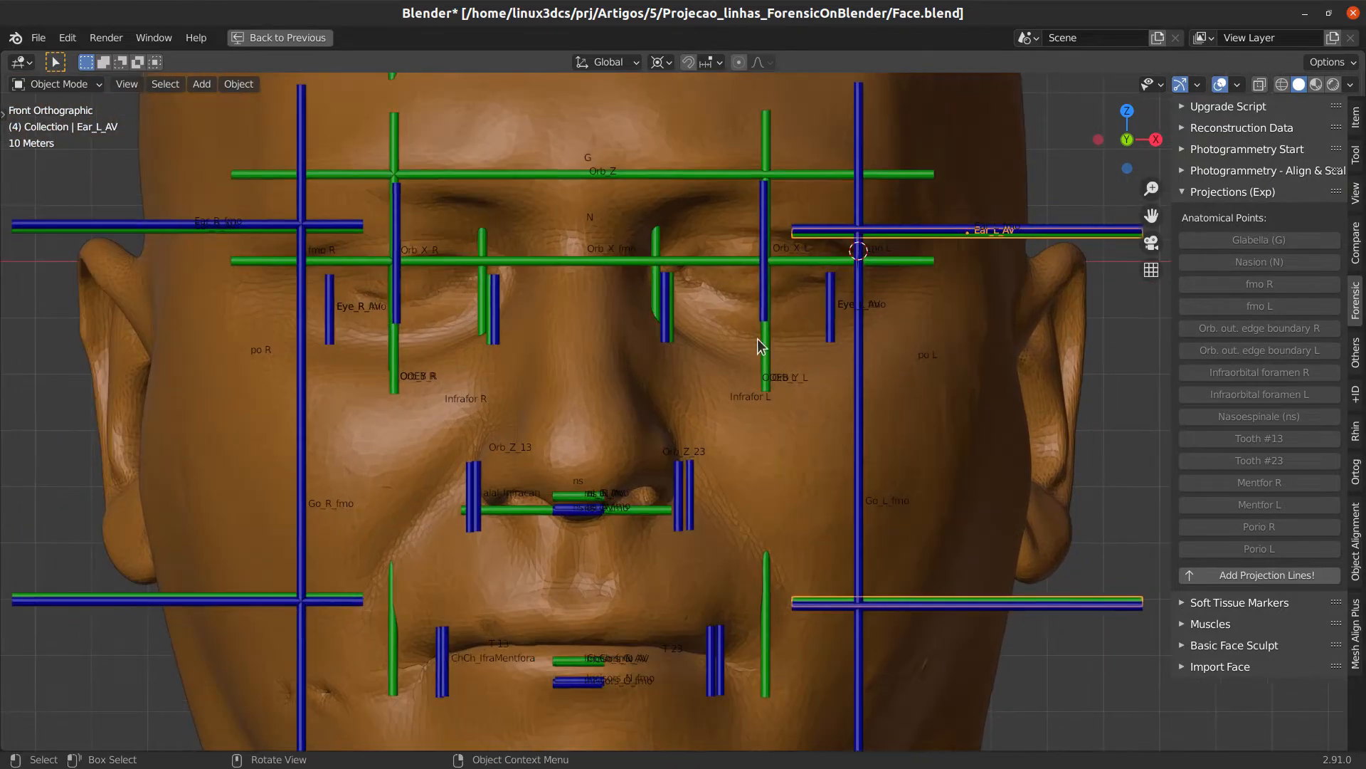
{"action": "scroll", "coordinate": [760, 313], "scroll_direction": "down", "scroll_amount": 1}
{"action": "middle_click_drag", "start_coordinate": [768, 269], "coordinate": [766, 308], "text": "shift"}
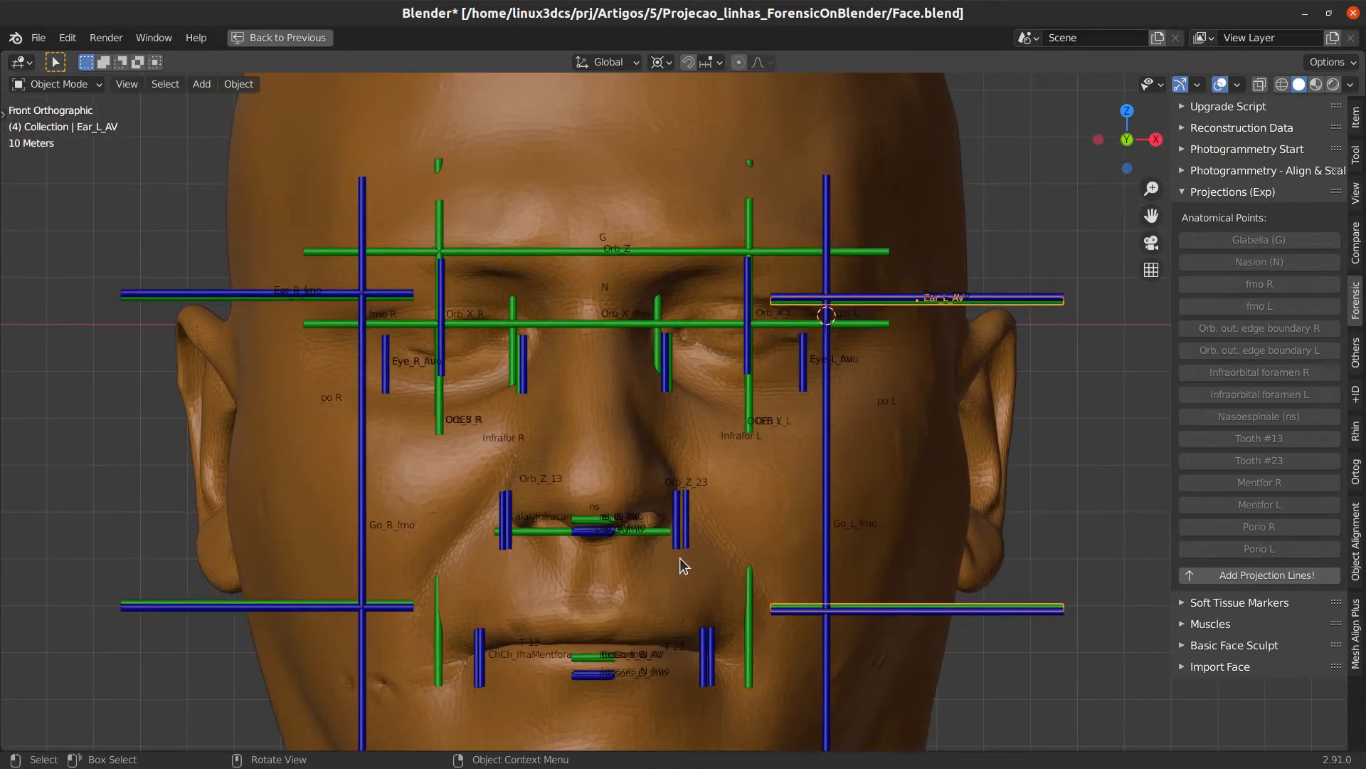
{"action": "middle_click_drag", "start_coordinate": [809, 476], "coordinate": [784, 475], "text": "shift"}
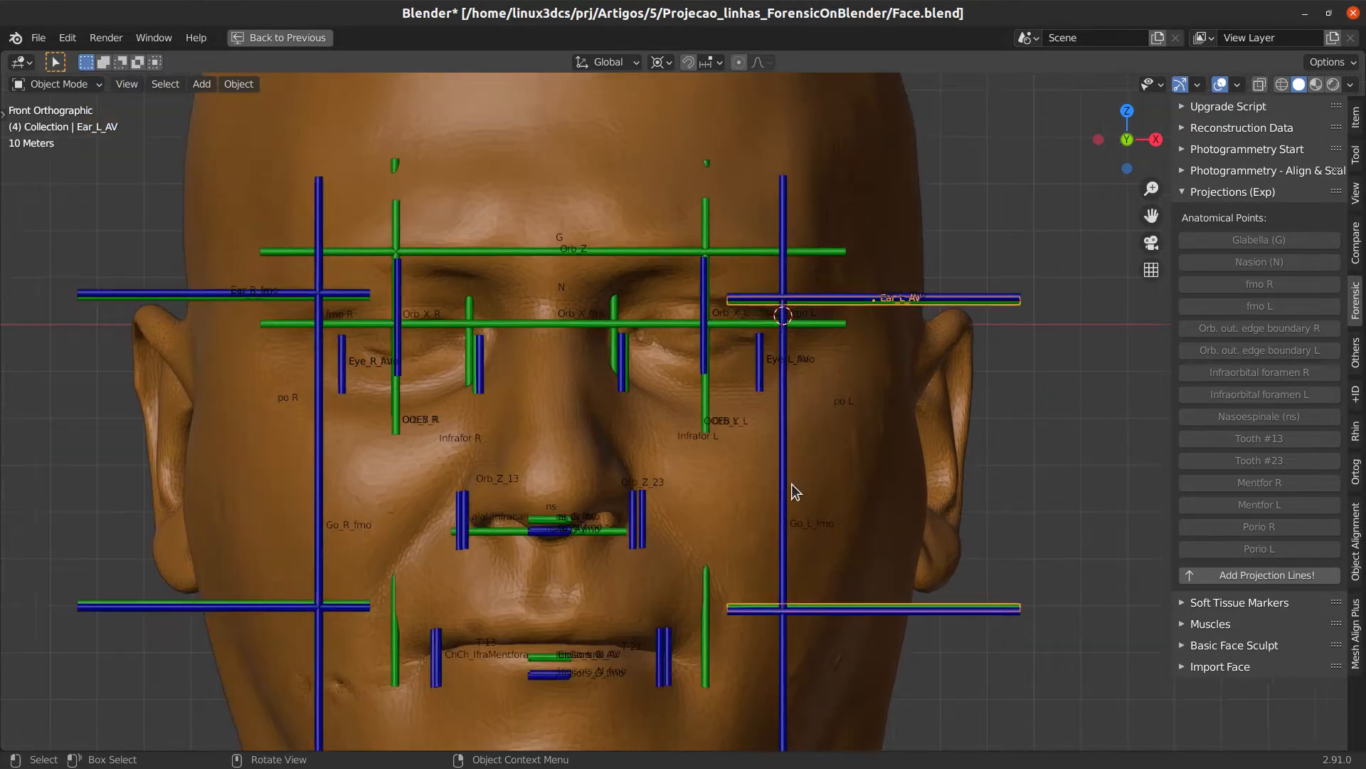
{"action": "middle_click_drag", "start_coordinate": [849, 432], "coordinate": [867, 398], "text": "shift"}
{"action": "middle_click_drag", "start_coordinate": [721, 419], "coordinate": [780, 375], "text": "shift"}
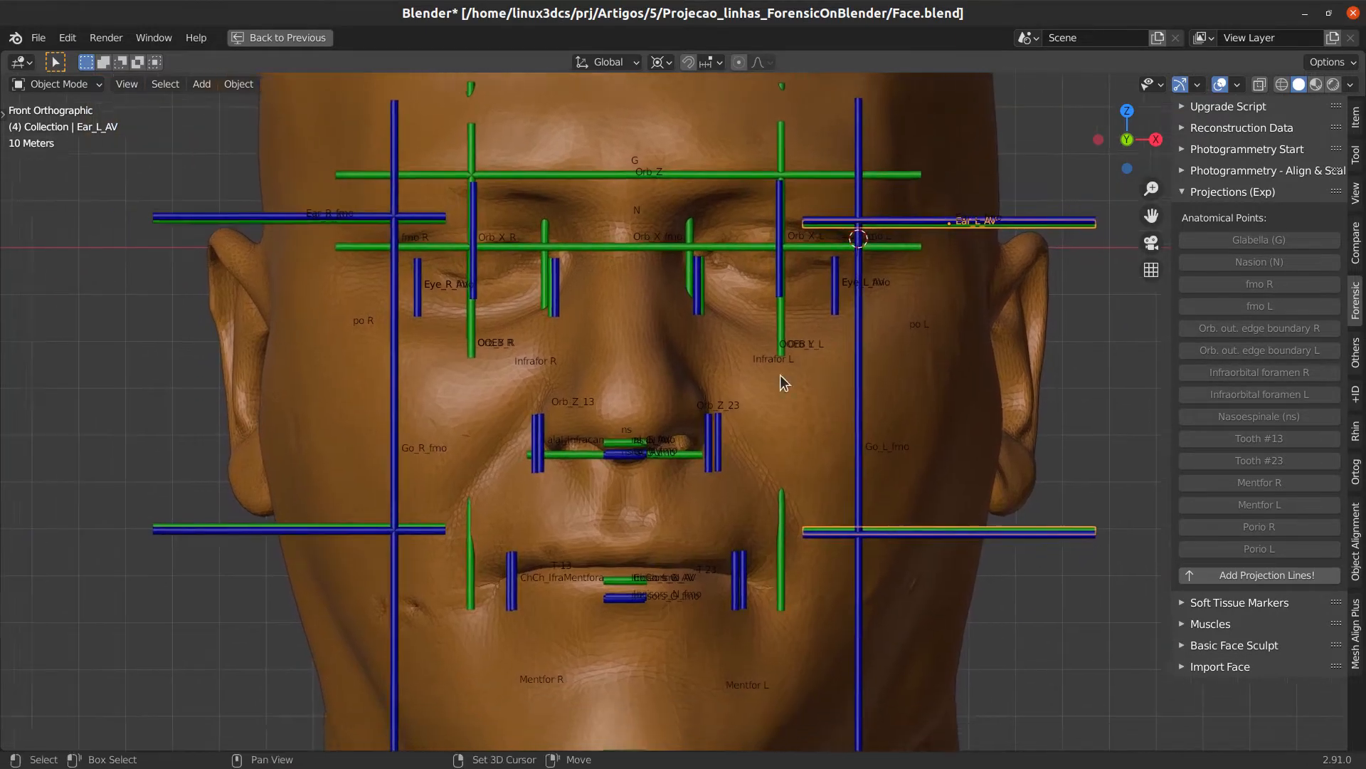
Select the blue alal_Infracan lines and compare them with the outer edges of both nostrils
{"action": "scroll", "coordinate": [610, 434], "scroll_direction": "up", "scroll_amount": 5}
{"action": "middle_click_drag", "start_coordinate": [606, 443], "coordinate": [567, 473], "text": "shift"}
{"action": "left_click", "coordinate": [395, 481]}
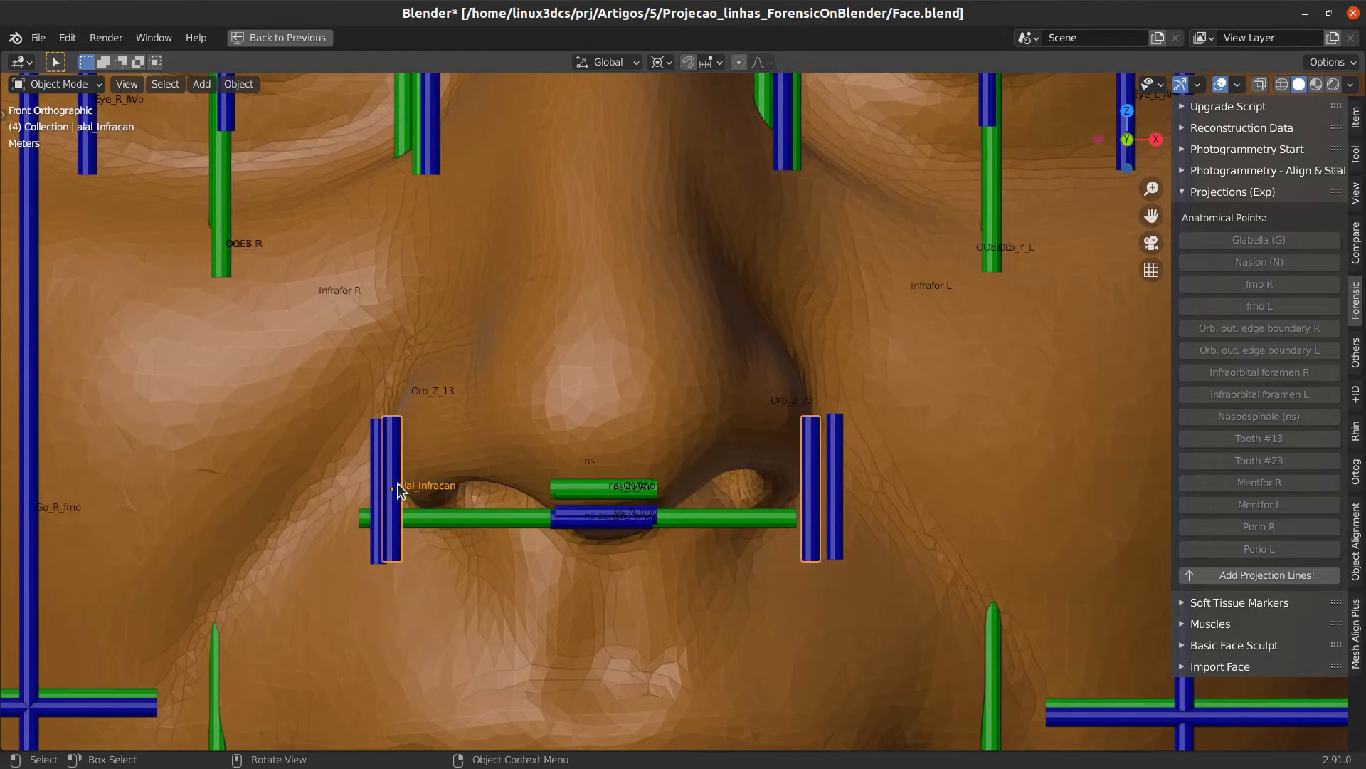
{"action": "middle_click_drag", "start_coordinate": [694, 482], "coordinate": [751, 477], "text": "shift"}
{"action": "scroll", "coordinate": [644, 536], "scroll_direction": "up", "scroll_amount": 2}
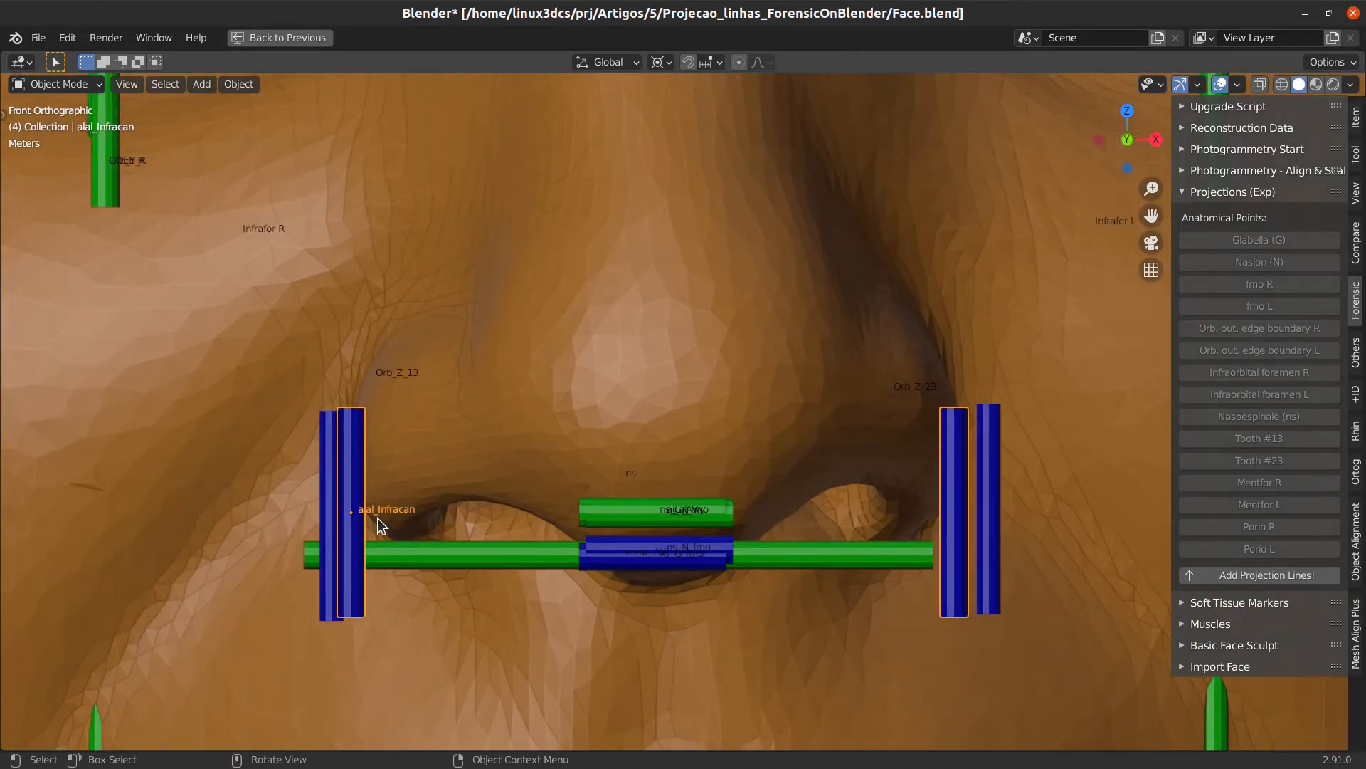
{"action": "scroll", "coordinate": [427, 526], "scroll_direction": "down", "scroll_amount": 6}
{"action": "scroll", "coordinate": [574, 516], "scroll_direction": "up", "scroll_amount": 5}
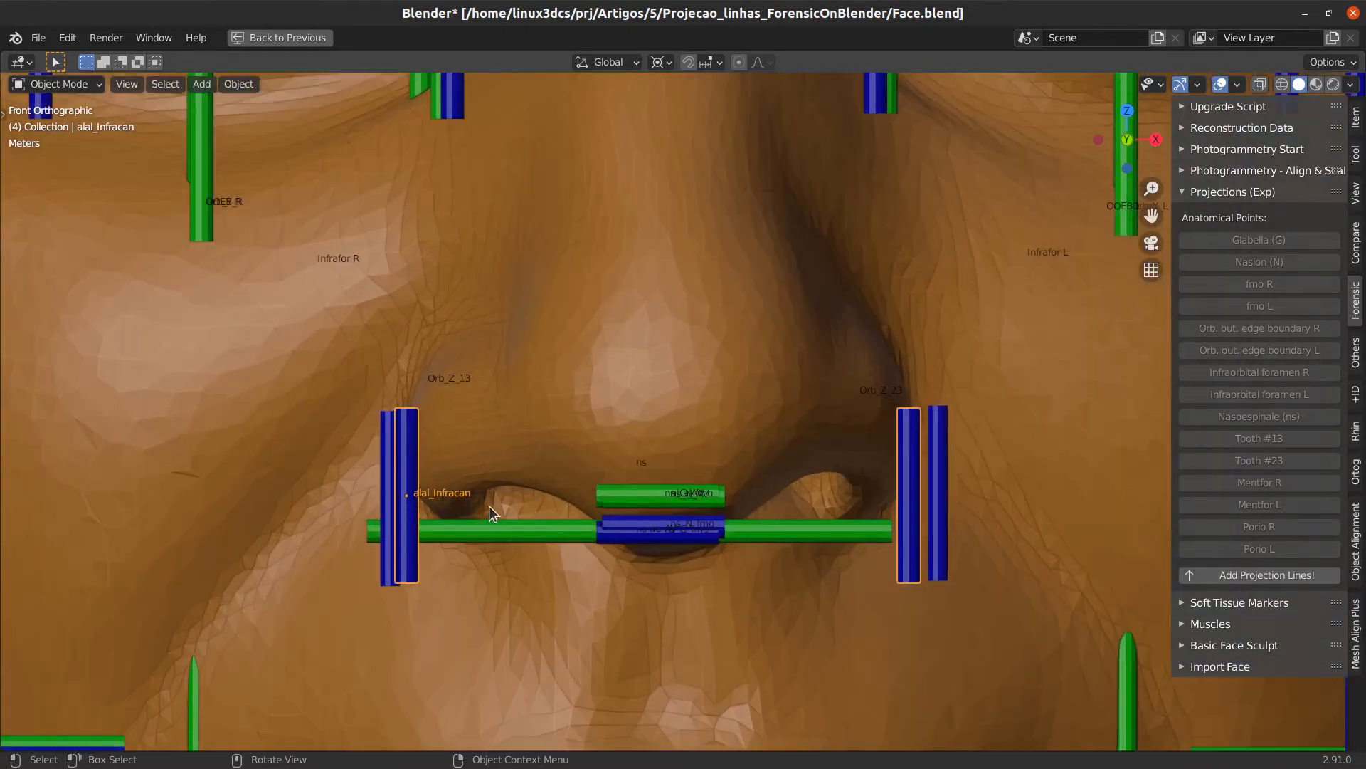
{"action": "scroll", "coordinate": [467, 504], "scroll_direction": "down", "scroll_amount": 6}
{"action": "middle_click_drag", "start_coordinate": [578, 484], "coordinate": [458, 458], "text": "shift"}
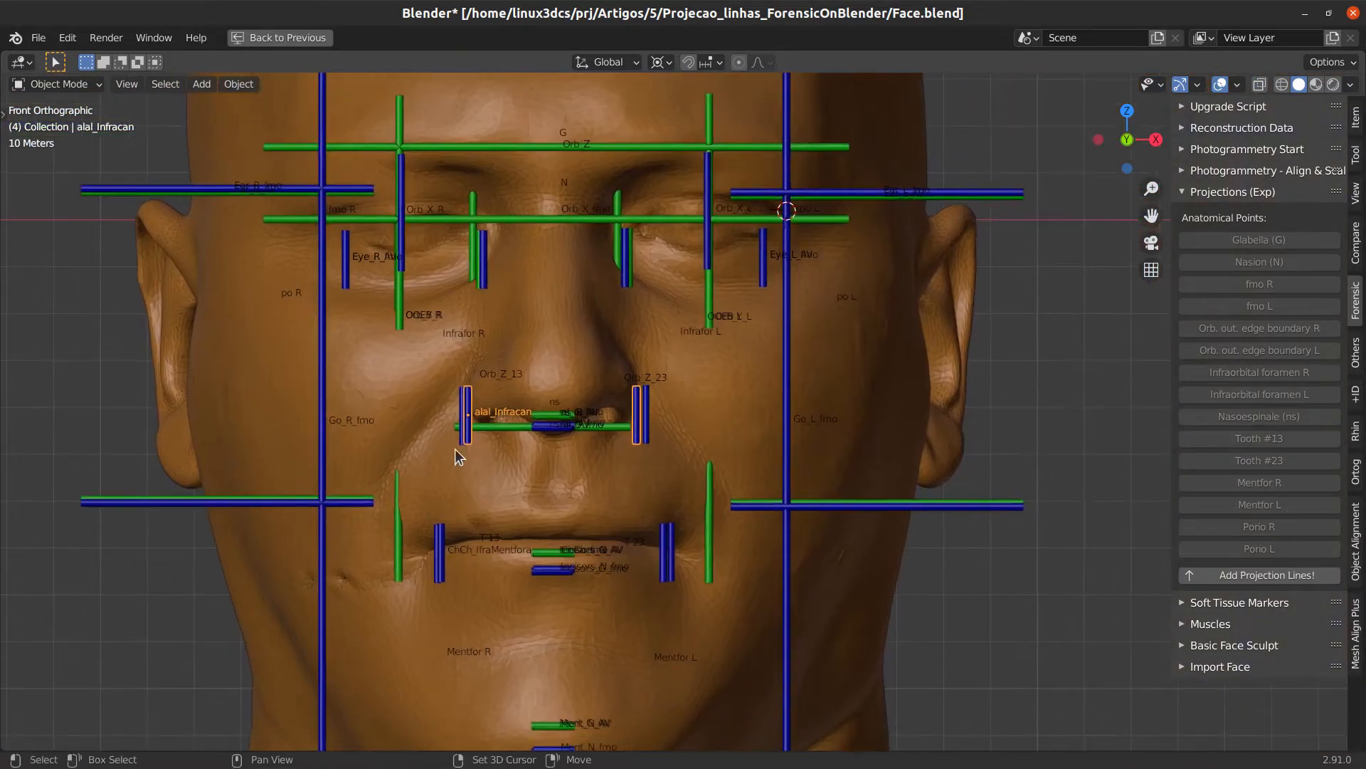
Select the ChCh_fmo and ChCh_IfraMentfora lines in turn and compare them with both corners of the mouth
{"action": "scroll", "coordinate": [364, 358], "scroll_direction": "up", "scroll_amount": 2}
{"action": "scroll", "coordinate": [366, 356], "scroll_direction": "down", "scroll_amount": 2}
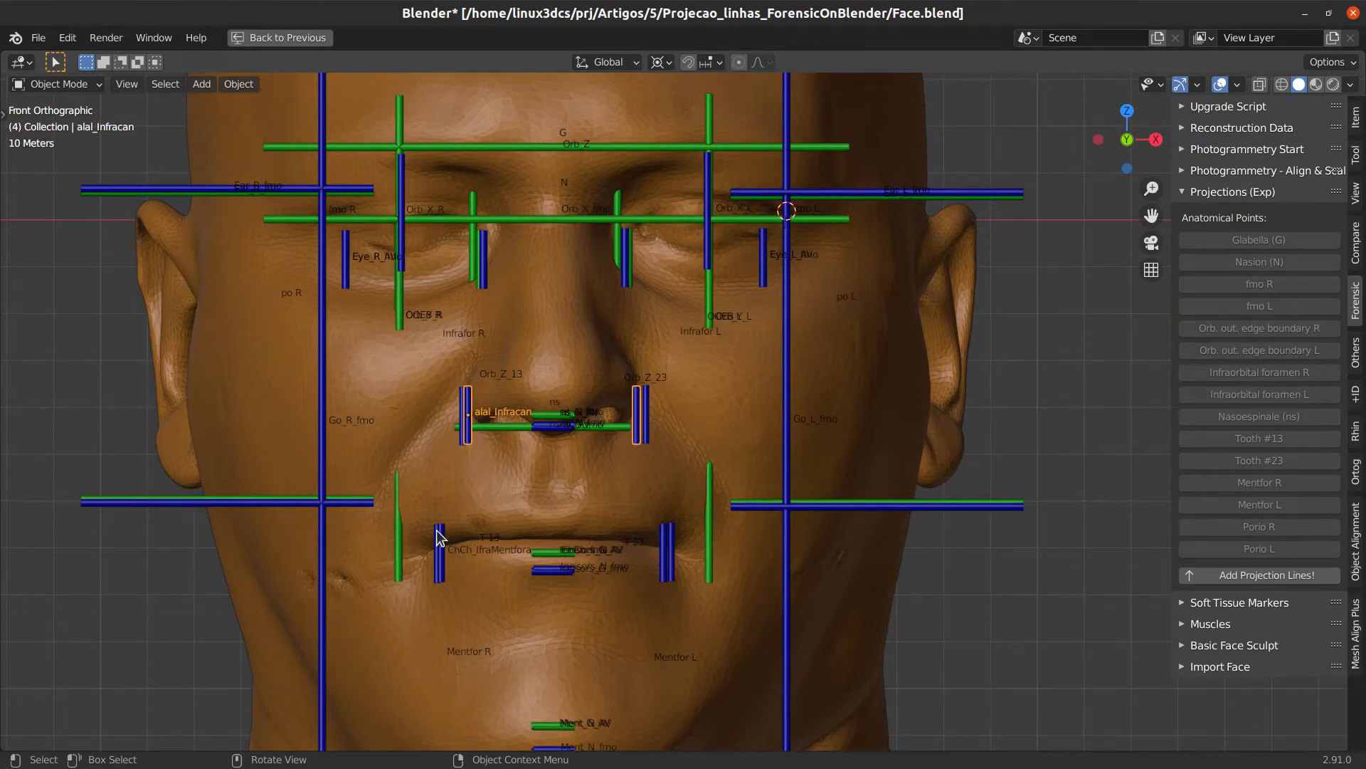
{"action": "scroll", "coordinate": [452, 515], "scroll_direction": "up", "scroll_amount": 3}
{"action": "middle_click_drag", "start_coordinate": [575, 528], "coordinate": [622, 393], "text": "shift"}
{"action": "left_click", "coordinate": [710, 537]}
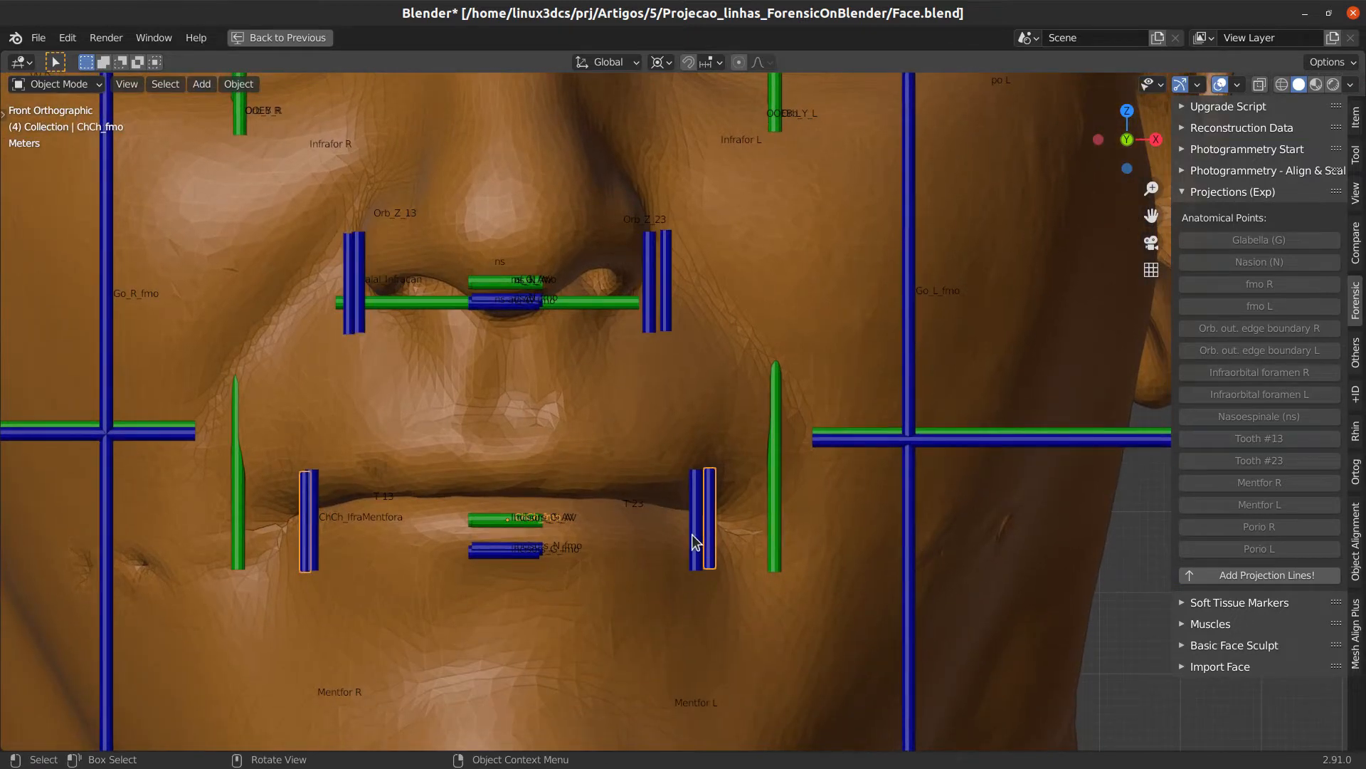
{"action": "left_click", "coordinate": [695, 537]}
{"action": "scroll", "coordinate": [705, 551], "scroll_direction": "up", "scroll_amount": 1}
{"action": "middle_click_drag", "start_coordinate": [739, 573], "coordinate": [765, 527], "text": "shift"}
{"action": "scroll", "coordinate": [717, 489], "scroll_direction": "down", "scroll_amount": 2}
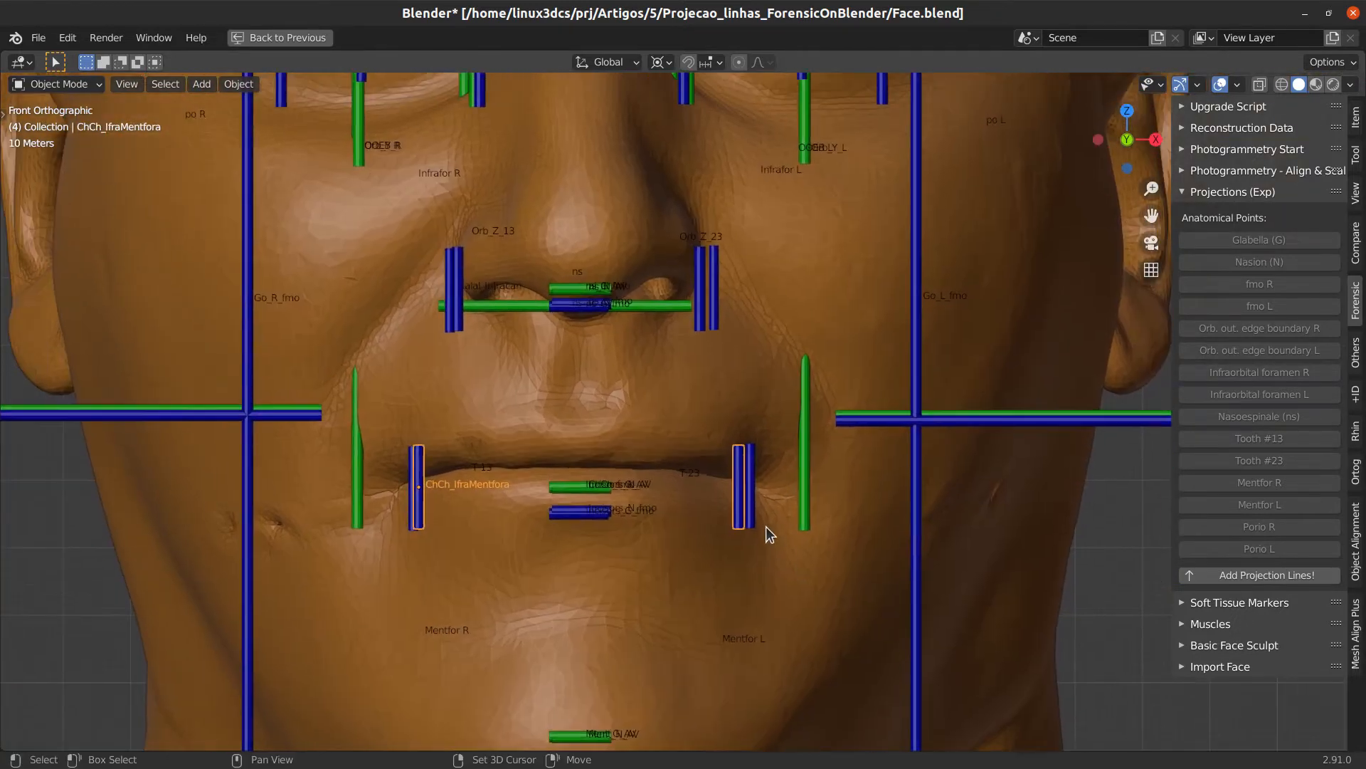
{"action": "scroll", "coordinate": [766, 527], "scroll_direction": "up", "scroll_amount": 2}
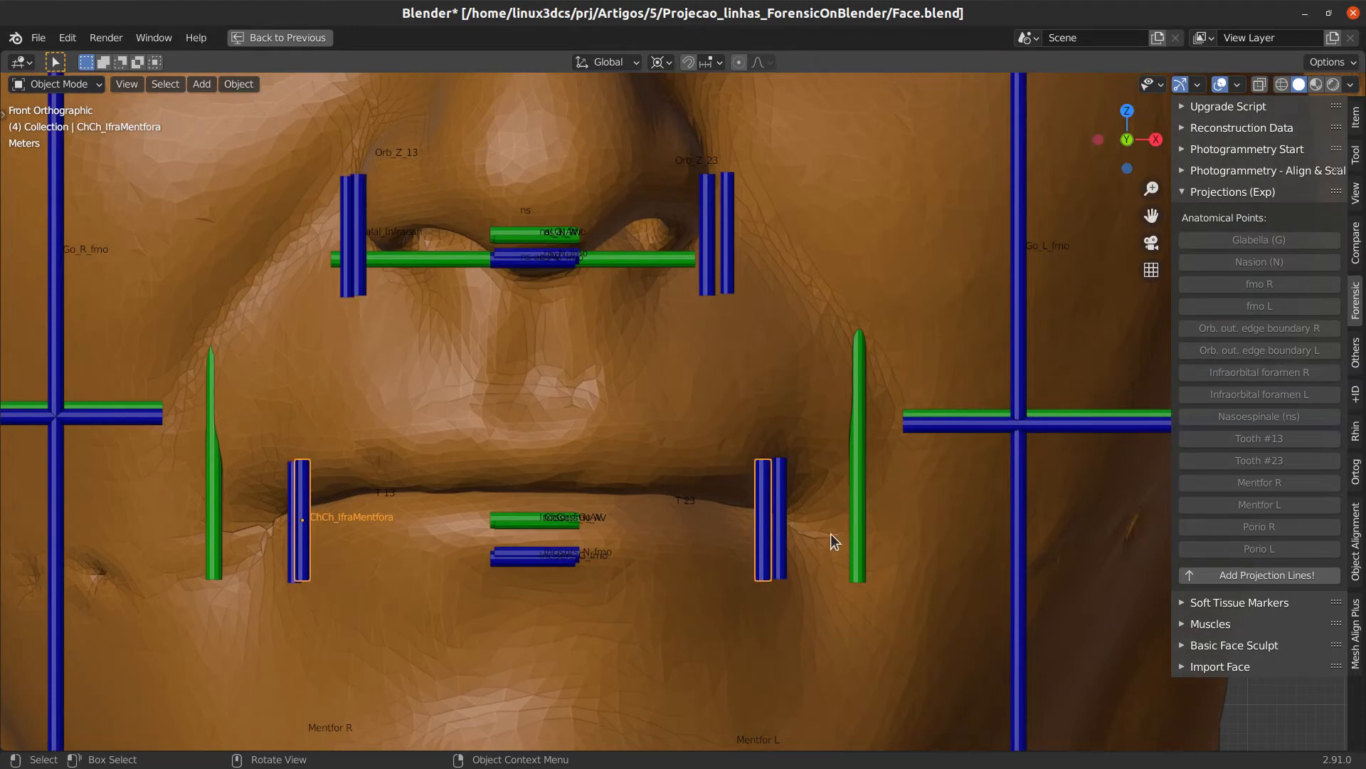
Select the face mesh and inspect its mouth corners against the blue mouth-width lines
{"action": "middle_click_drag", "start_coordinate": [760, 535], "coordinate": [779, 506], "text": "shift"}
{"action": "left_click", "coordinate": [700, 493]}
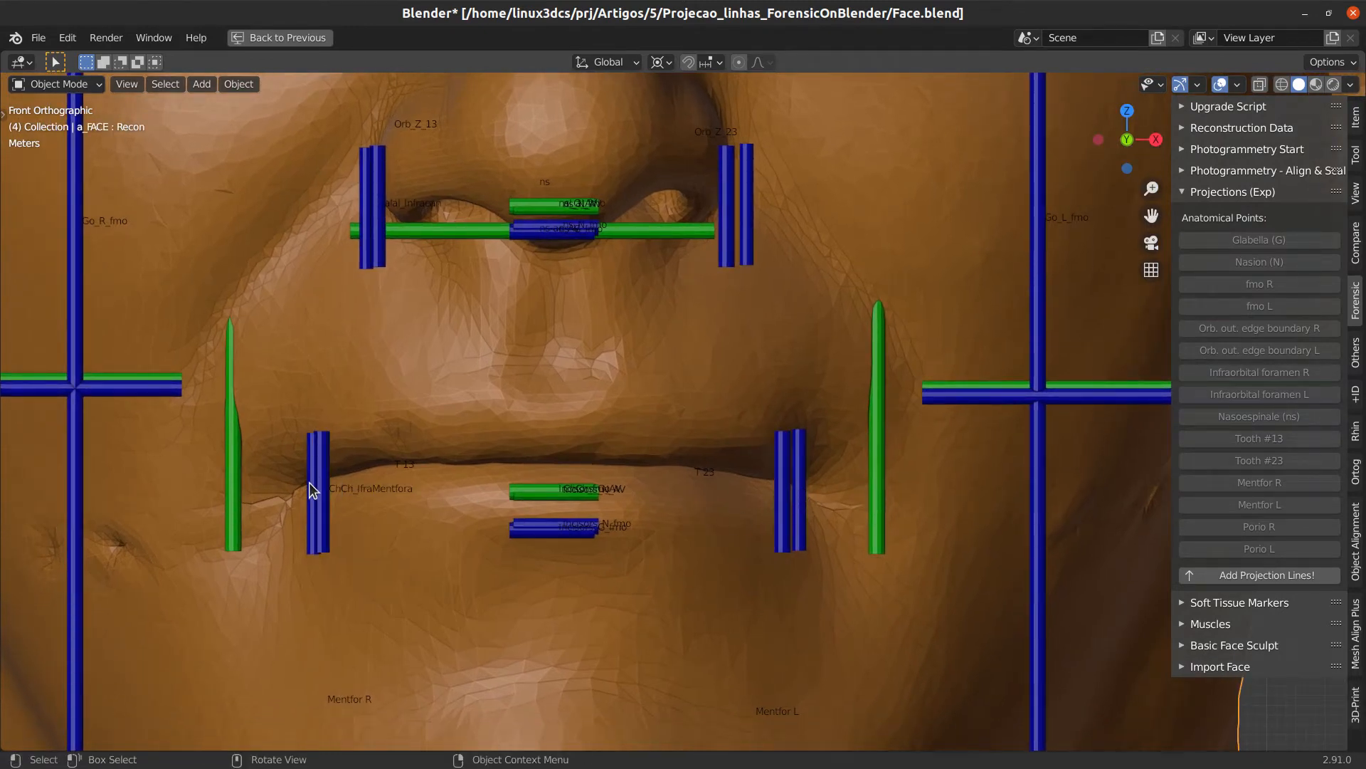
{"action": "middle_click_drag", "start_coordinate": [310, 483], "coordinate": [500, 450], "text": "shift"}
{"action": "scroll", "coordinate": [368, 483], "scroll_direction": "up", "scroll_amount": 3}
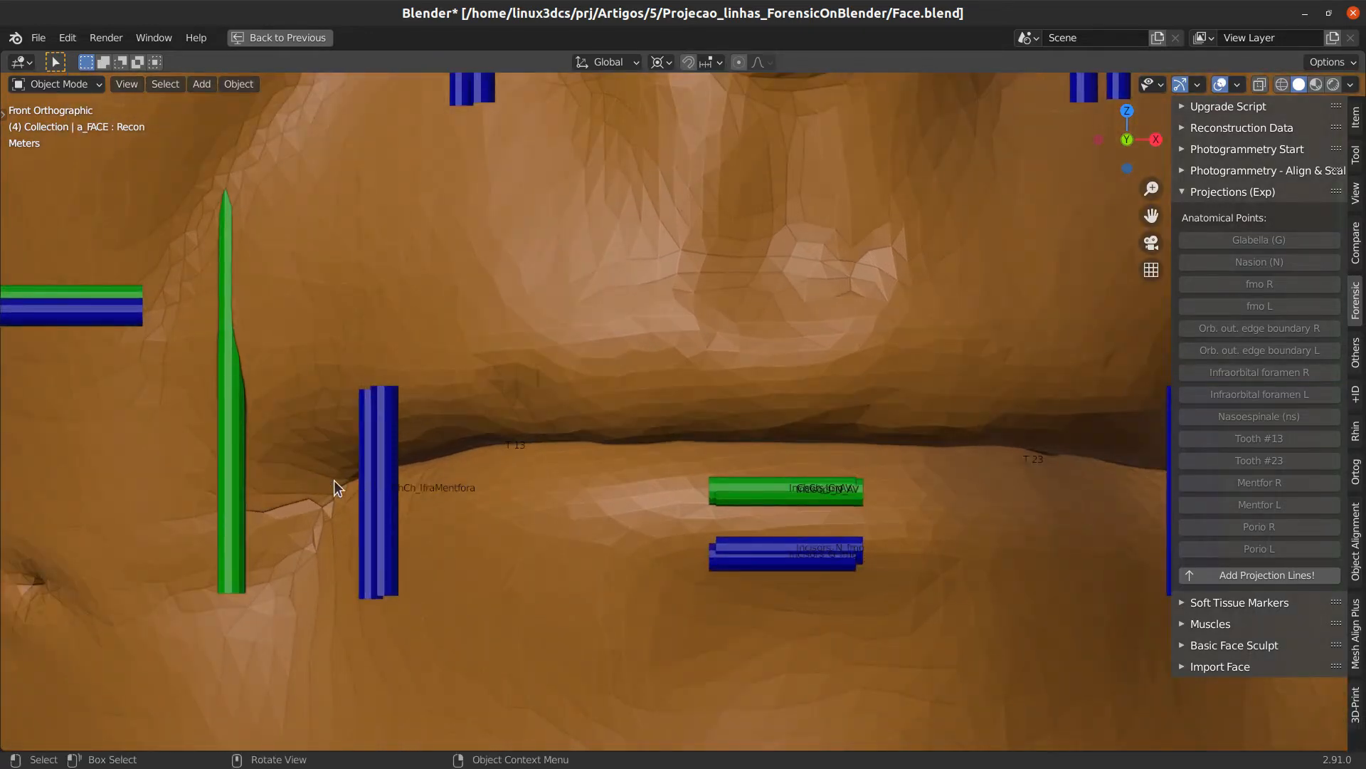
{"action": "scroll", "coordinate": [345, 480], "scroll_direction": "down", "scroll_amount": 5}
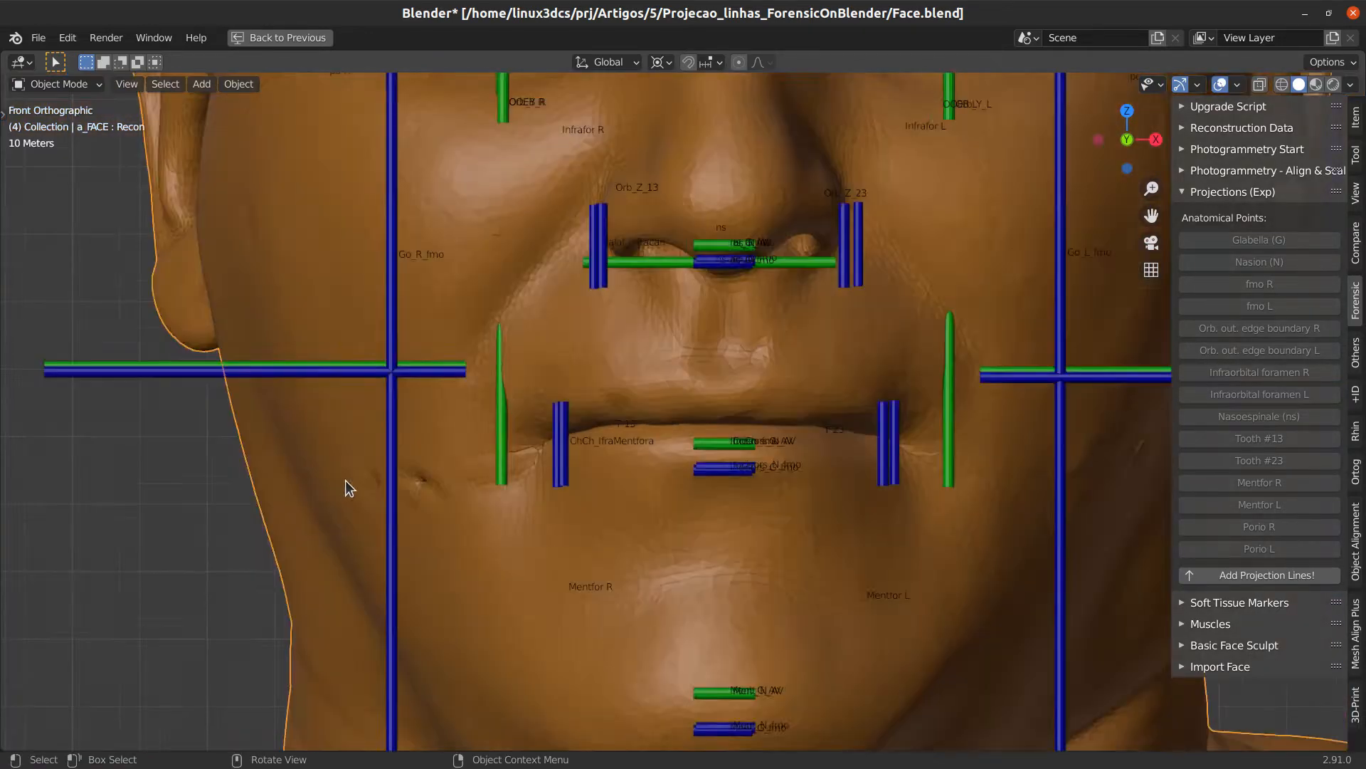
{"action": "scroll", "coordinate": [527, 518], "scroll_direction": "up", "scroll_amount": 3}
{"action": "scroll", "coordinate": [526, 523], "scroll_direction": "down", "scroll_amount": 5}
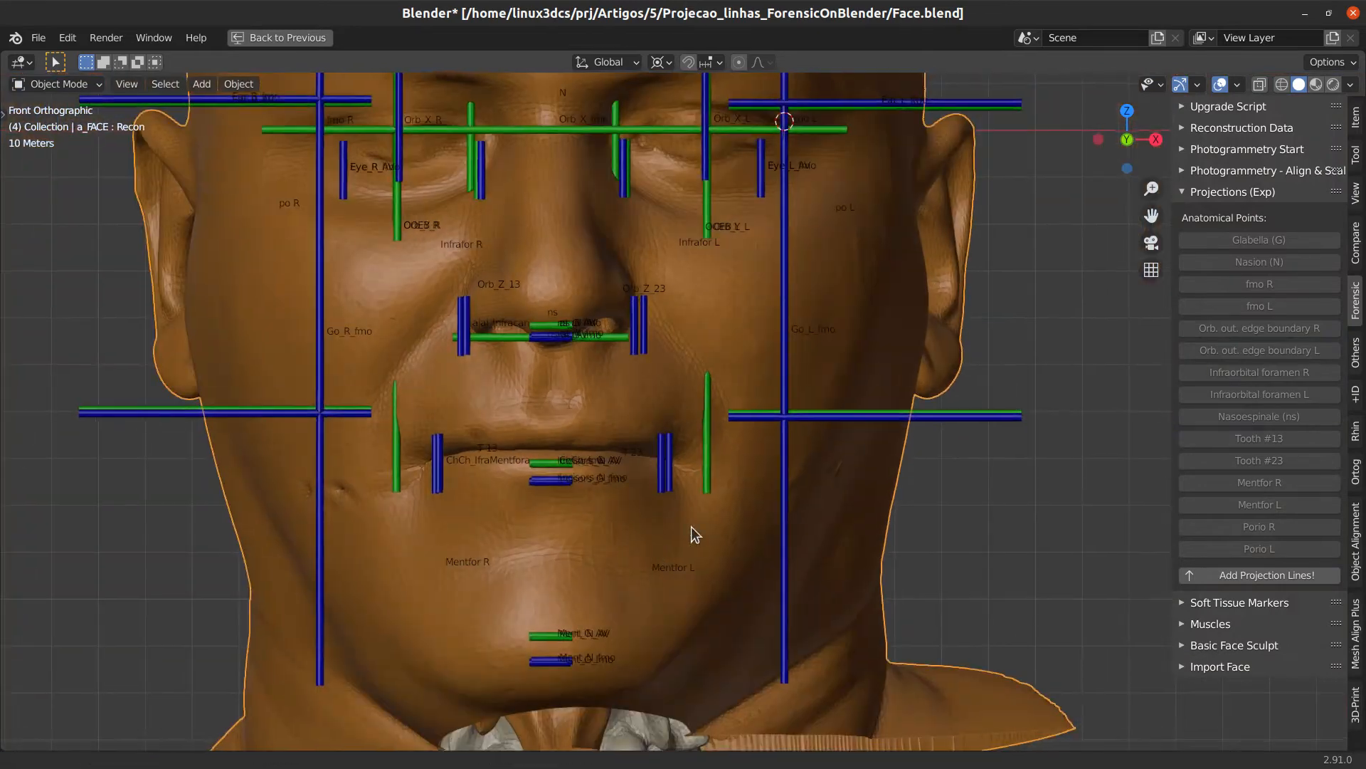
Select the blue Incisors_G_fmo and green Incisors_N_AV lines together and compare their heights below the lip line
{"action": "scroll", "coordinate": [694, 534], "scroll_direction": "up", "scroll_amount": 3}
{"action": "left_click", "coordinate": [566, 488]}
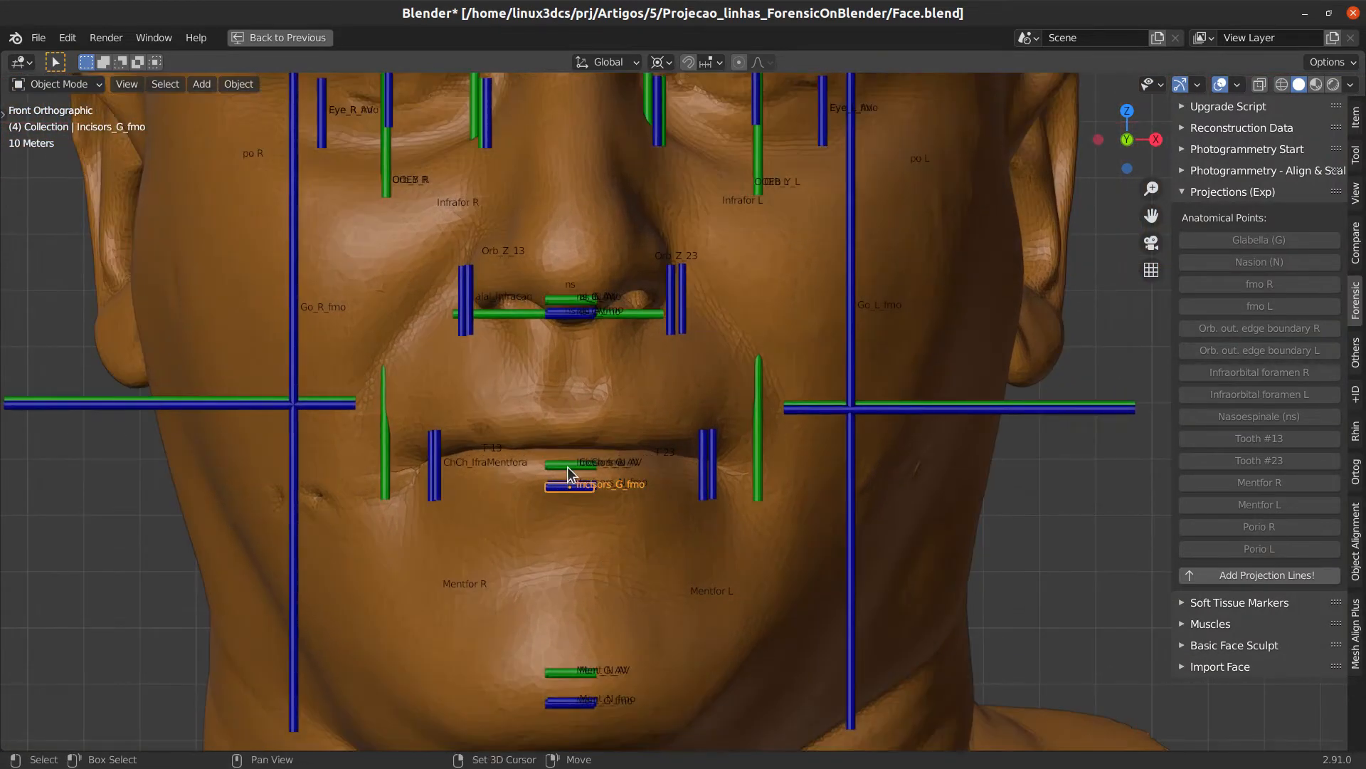
{"action": "left_click", "coordinate": [566, 466], "text": "shift"}
{"action": "scroll", "coordinate": [550, 522], "scroll_direction": "up", "scroll_amount": 2}
{"action": "scroll", "coordinate": [566, 455], "scroll_direction": "down", "scroll_amount": 1}
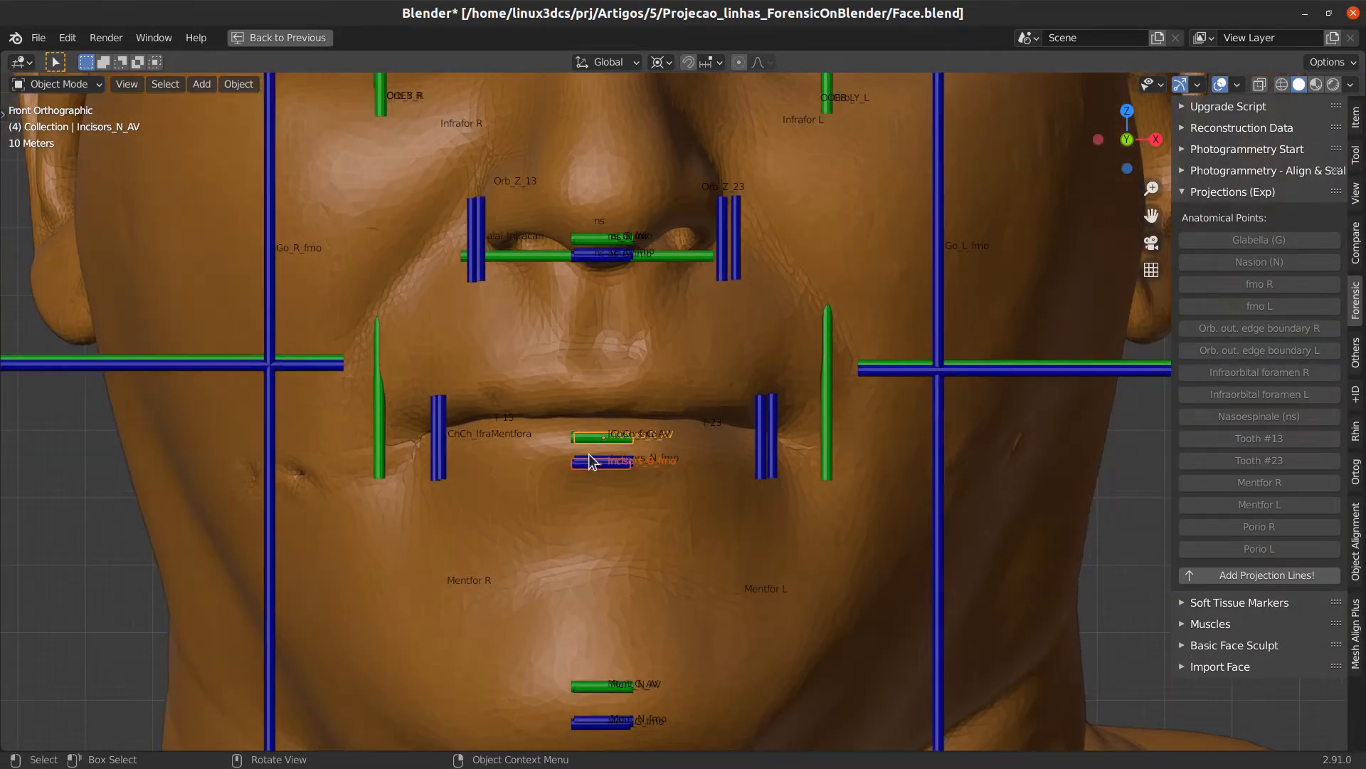
{"action": "middle_click_drag", "start_coordinate": [592, 425], "coordinate": [594, 545], "text": "shift"}
{"action": "scroll", "coordinate": [512, 523], "scroll_direction": "down", "scroll_amount": 2}
{"action": "scroll", "coordinate": [299, 502], "scroll_direction": "up", "scroll_amount": 3, "text": "shift"}
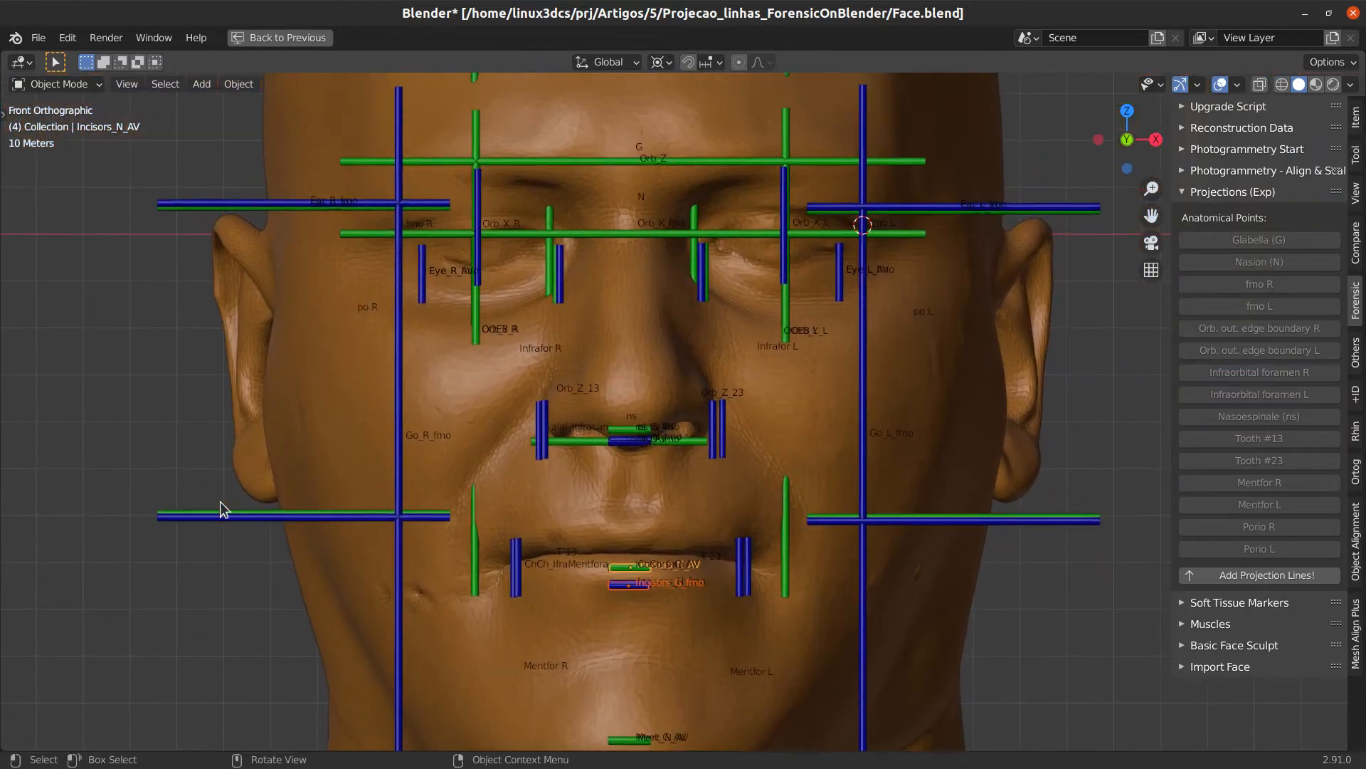
Select the blue Ear_R_fmo and Ear_L_fmo lines together and compare them with the limits of both ears
{"action": "left_click", "coordinate": [216, 514]}
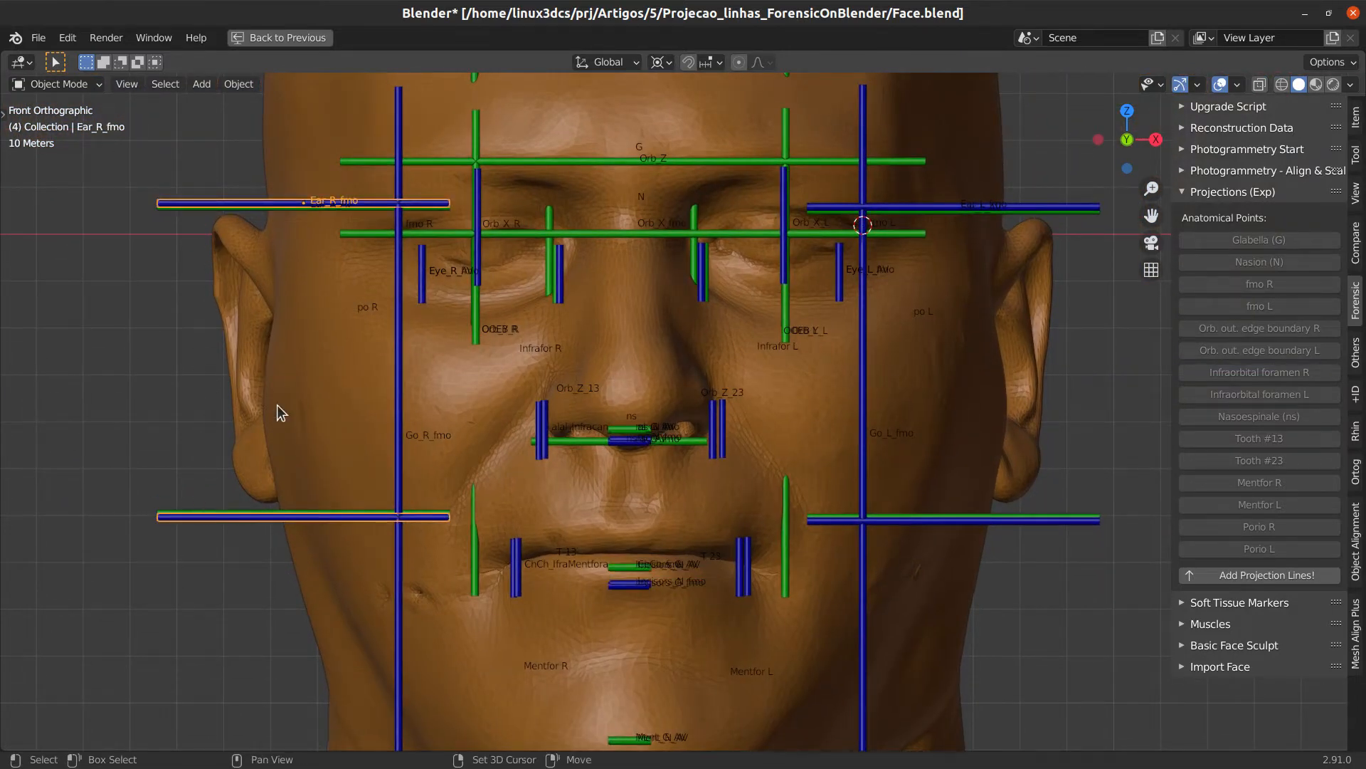
{"action": "middle_click_drag", "start_coordinate": [665, 403], "coordinate": [584, 468], "text": "shift"}
{"action": "left_click", "coordinate": [947, 585]}
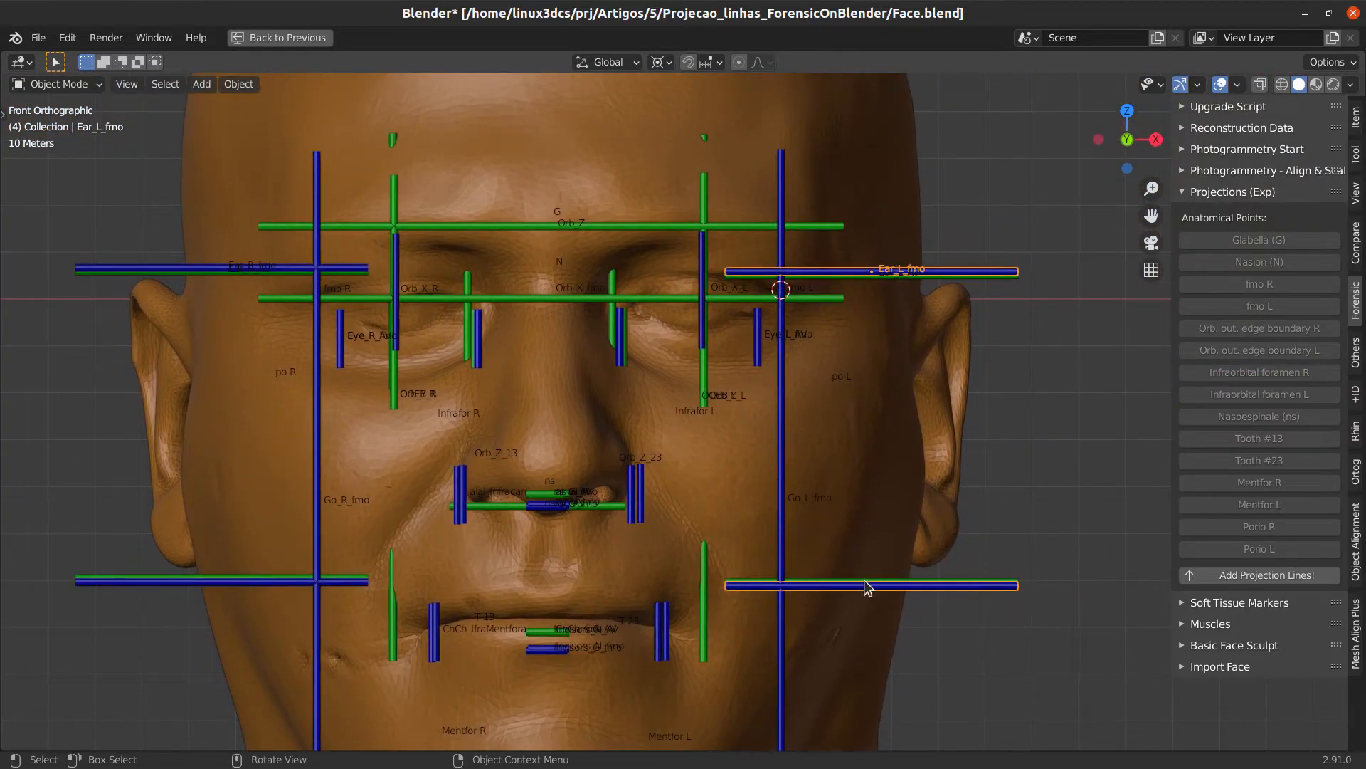
{"action": "middle_click_drag", "start_coordinate": [193, 399], "coordinate": [289, 415], "text": "shift"}
{"action": "left_click", "coordinate": [192, 296]}
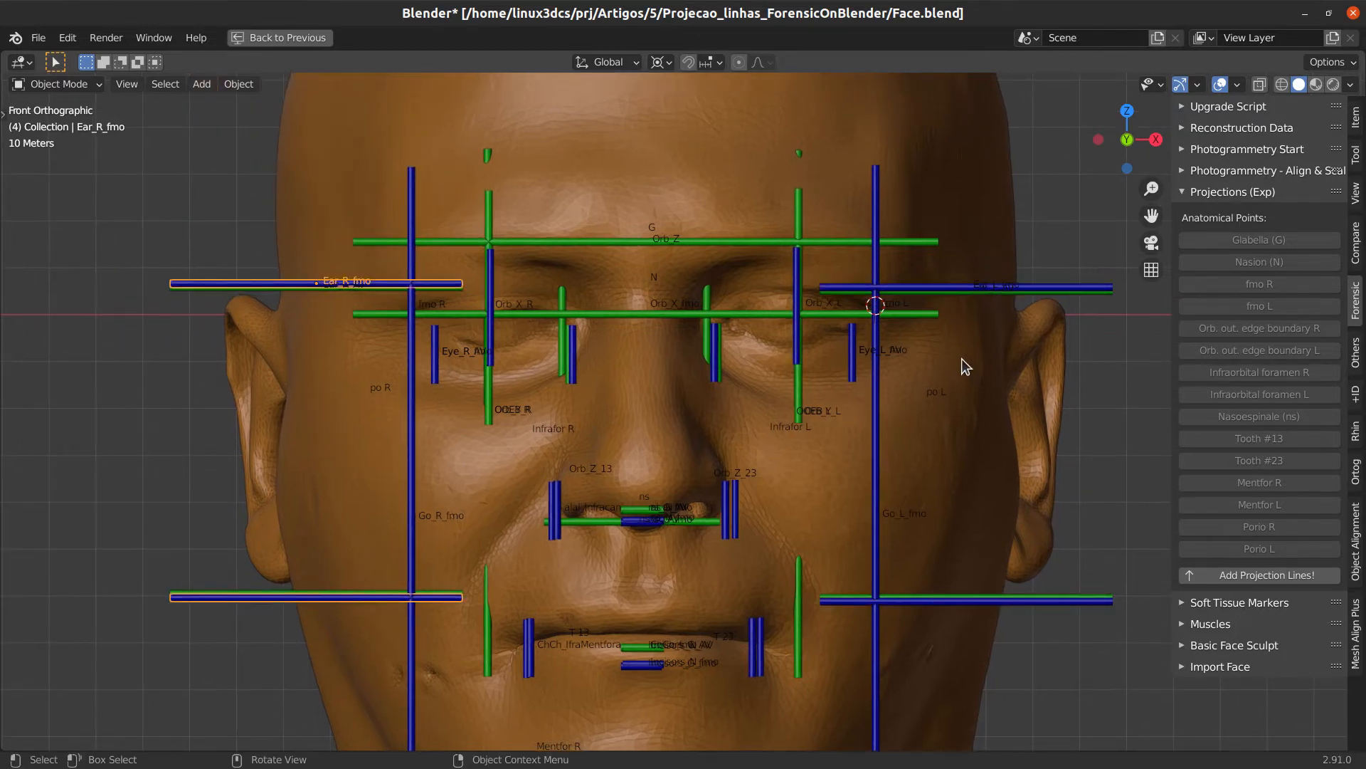
{"action": "left_click", "coordinate": [1046, 287], "text": "shift"}
{"action": "left_click", "coordinate": [212, 283], "text": "shift"}
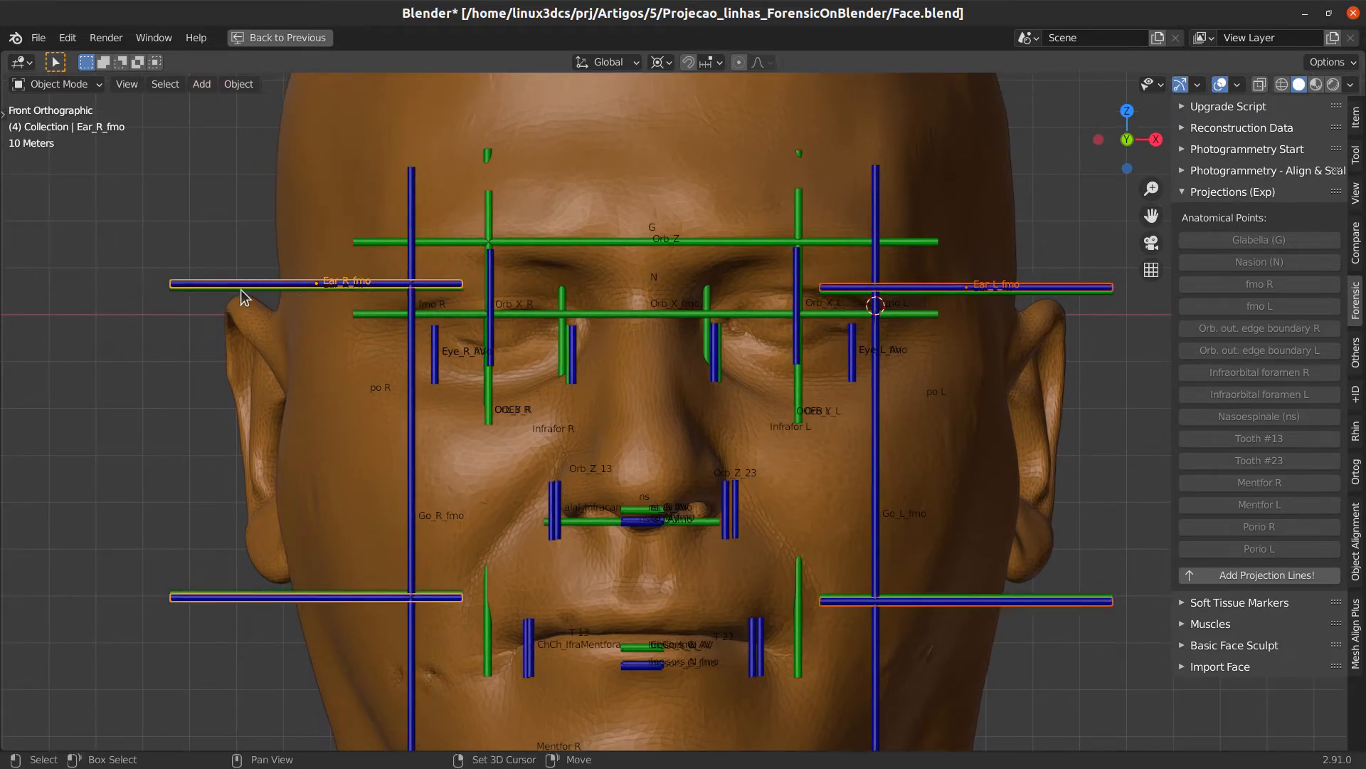
Select the blue Orb_X_fmo and green Orb_X_R lines together and compare their alignment over the eyes
{"action": "middle_click_drag", "start_coordinate": [767, 388], "coordinate": [740, 404], "text": "shift"}
{"action": "scroll", "coordinate": [769, 344], "scroll_direction": "up", "scroll_amount": 2}
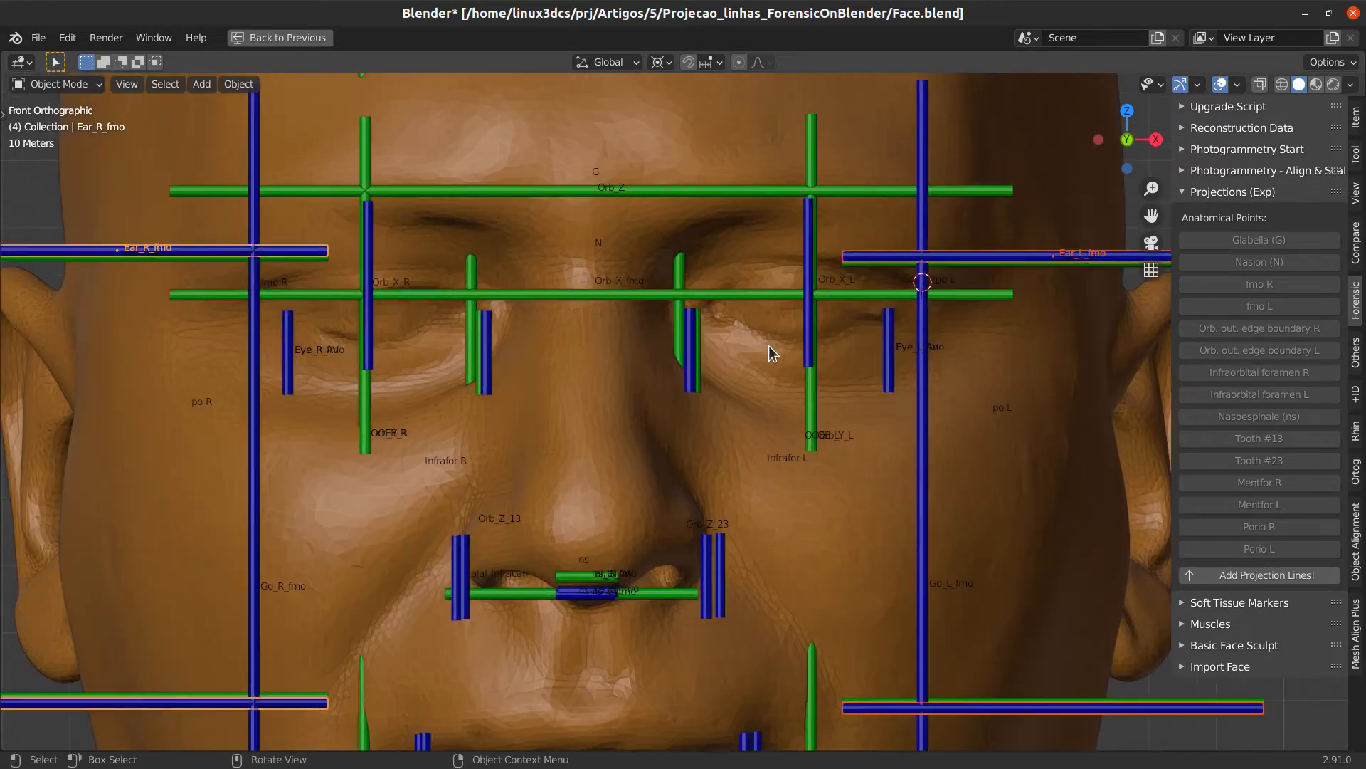
{"action": "scroll", "coordinate": [766, 349], "scroll_direction": "down", "scroll_amount": 2}
{"action": "scroll", "coordinate": [538, 369], "scroll_direction": "up", "scroll_amount": 2}
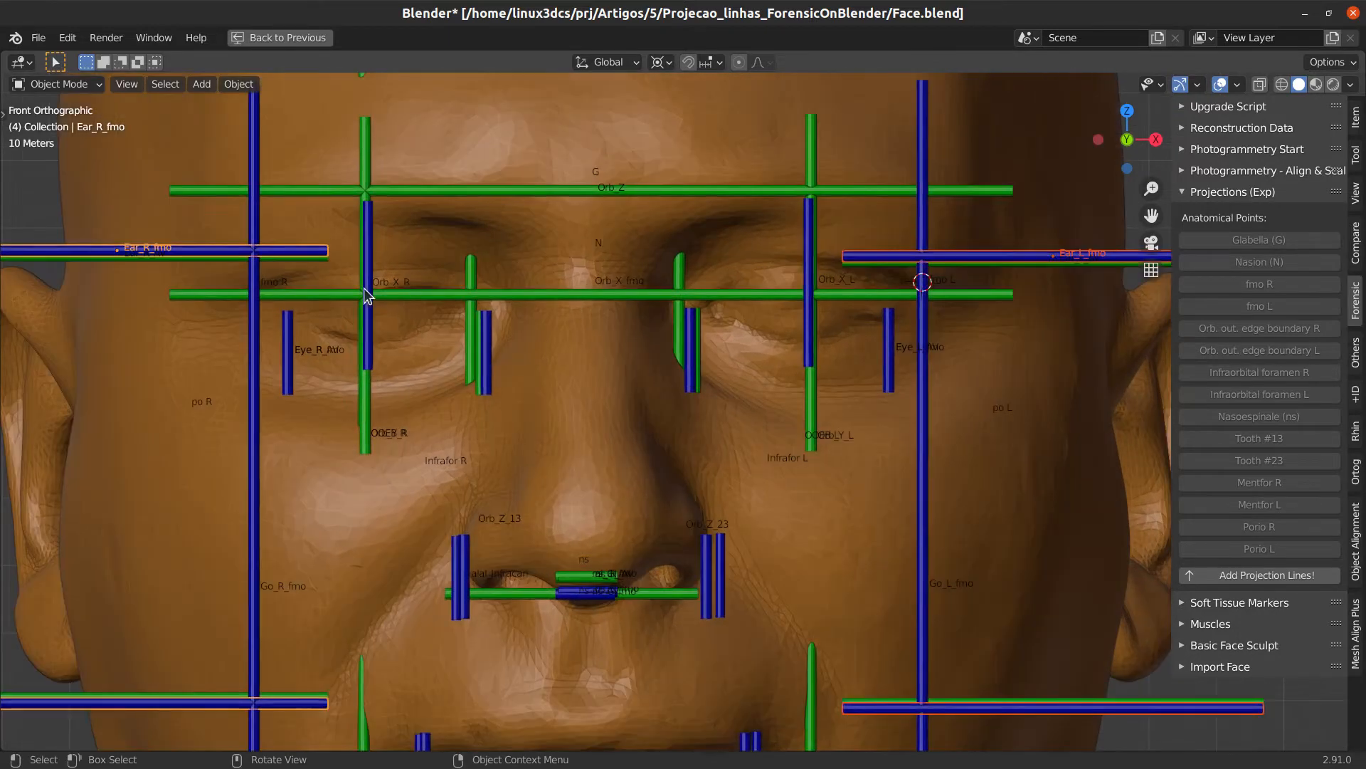
{"action": "left_click", "coordinate": [365, 250]}
{"action": "left_click", "coordinate": [361, 411], "text": "shift"}
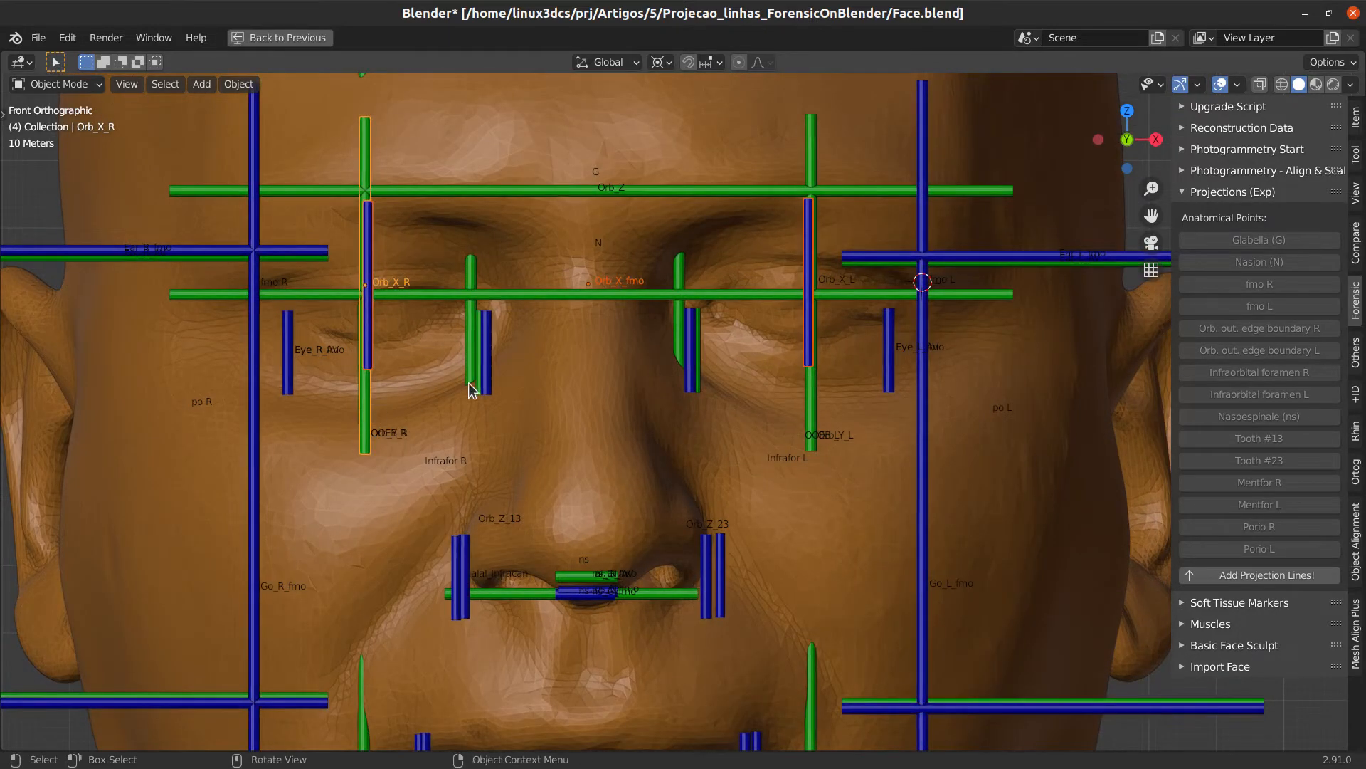
{"action": "middle_click_drag", "start_coordinate": [658, 365], "coordinate": [654, 411], "text": "shift"}
{"action": "scroll", "coordinate": [777, 406], "scroll_direction": "down", "scroll_amount": 3}
{"action": "scroll", "coordinate": [711, 462], "scroll_direction": "up", "scroll_amount": 2}
{"action": "middle_click_drag", "start_coordinate": [731, 539], "coordinate": [745, 346], "text": "shift"}
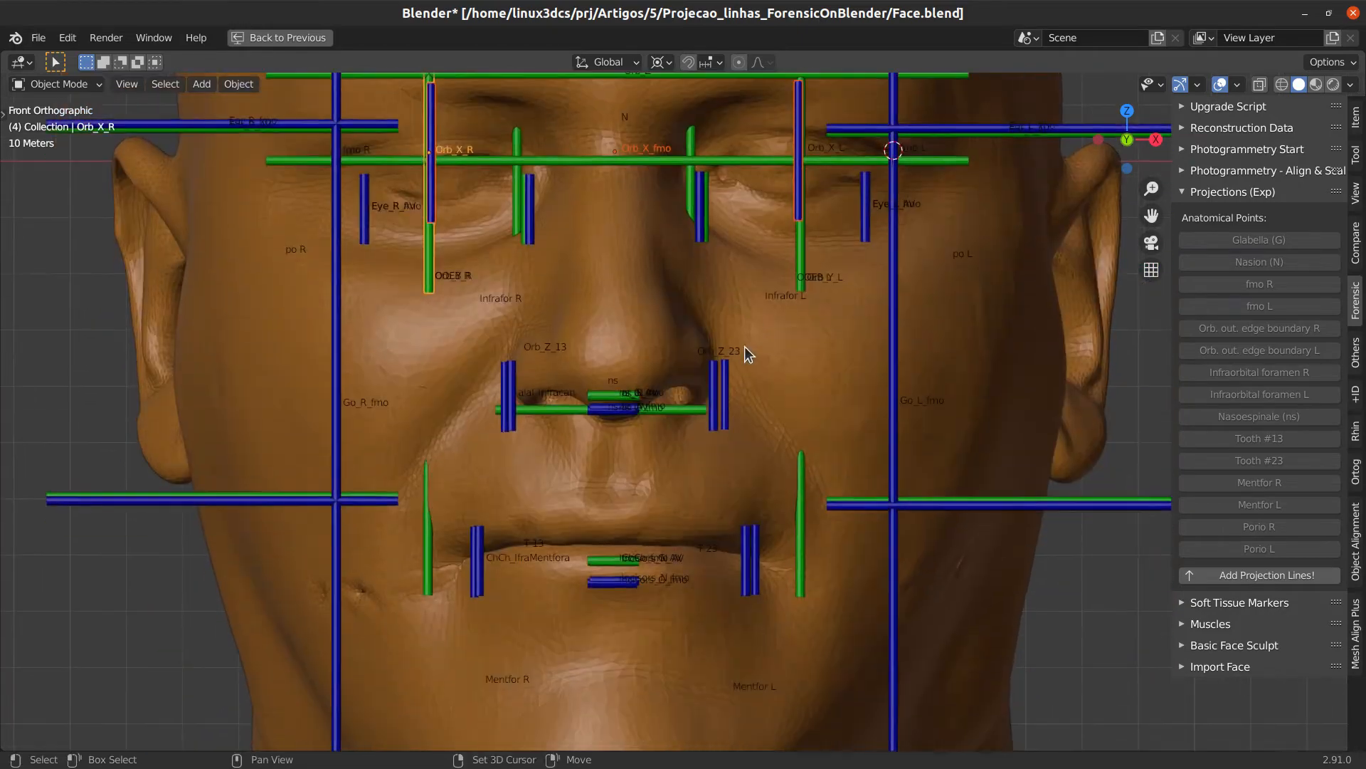
Select the blue nose-width lines, including alal_Infracan, together with the ChCh mouth-width lines and examine them around the nose
{"action": "scroll", "coordinate": [694, 378], "scroll_direction": "up", "scroll_amount": 2}
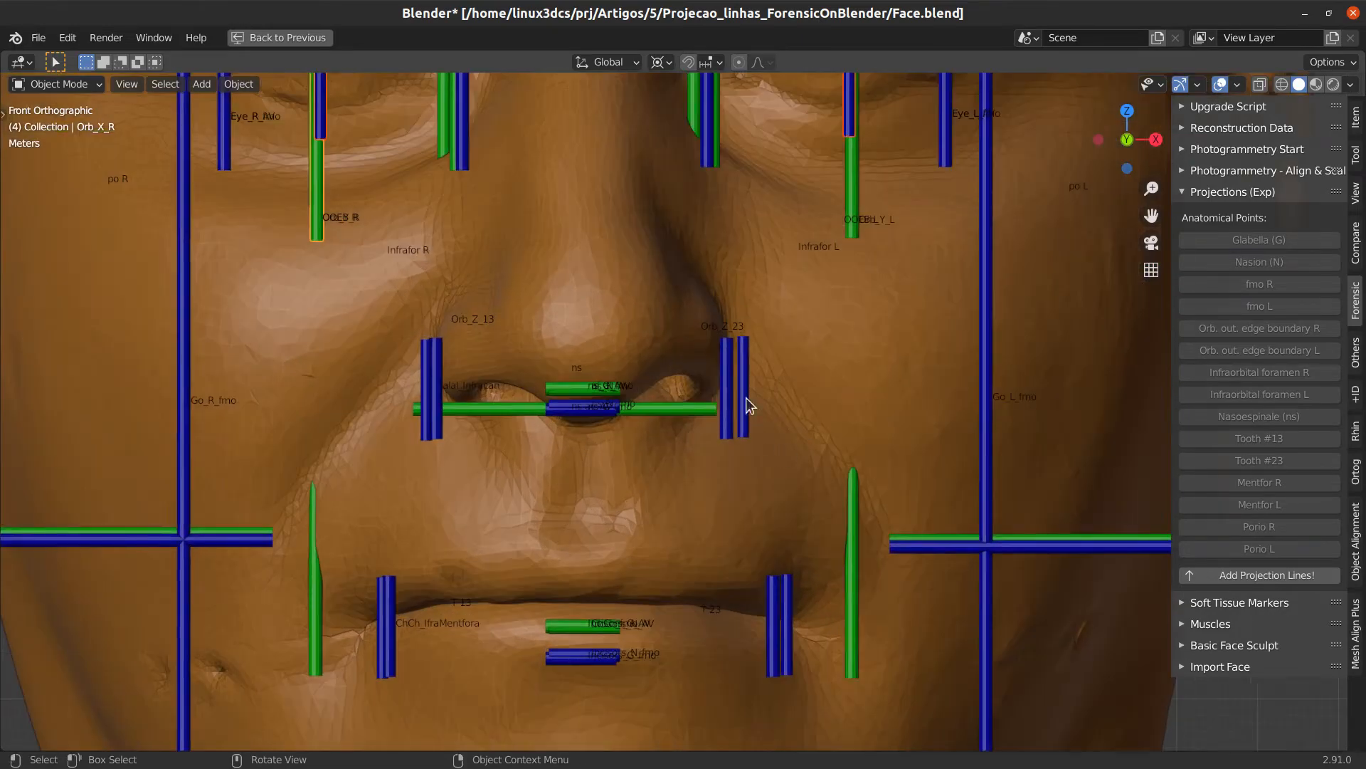
{"action": "middle_click_drag", "start_coordinate": [700, 402], "coordinate": [690, 425], "text": "shift"}
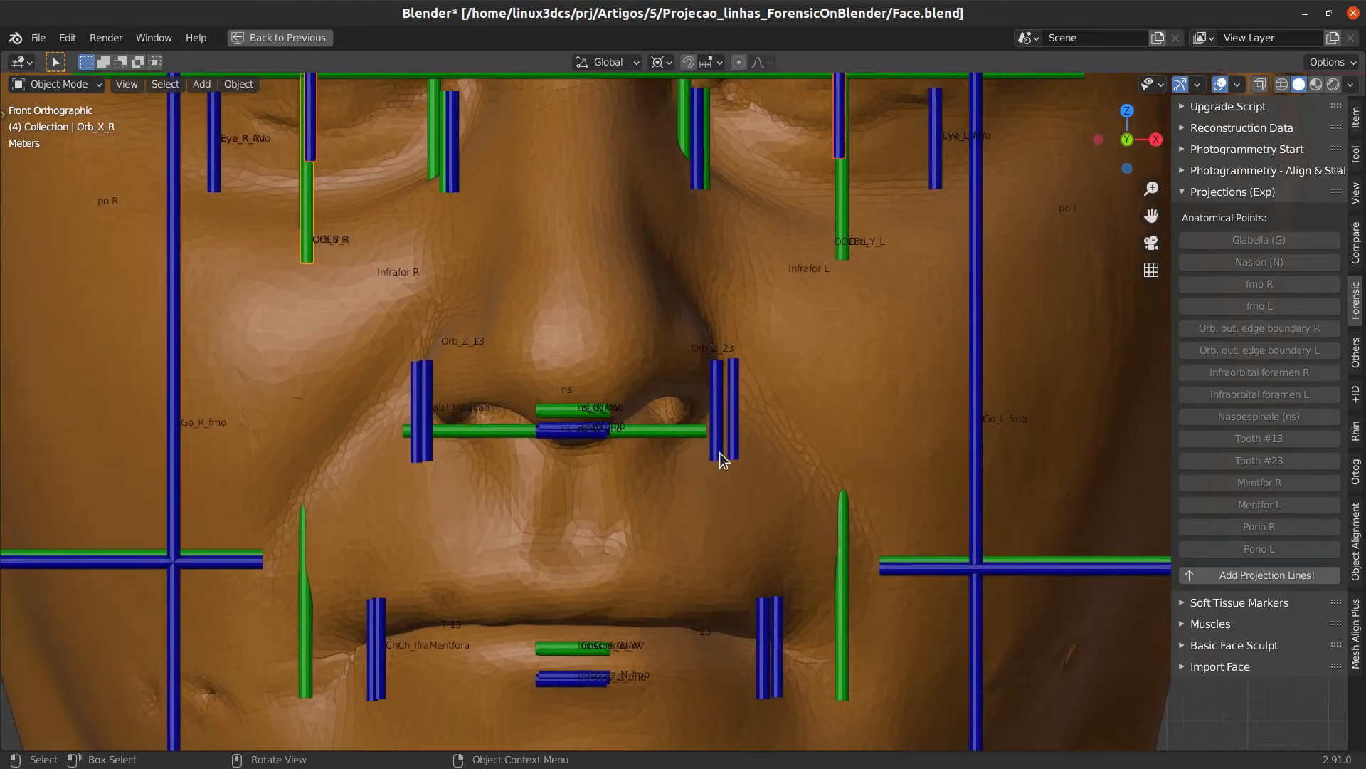
{"action": "scroll", "coordinate": [719, 453], "scroll_direction": "down", "scroll_amount": 4}
{"action": "scroll", "coordinate": [711, 424], "scroll_direction": "up", "scroll_amount": 3}
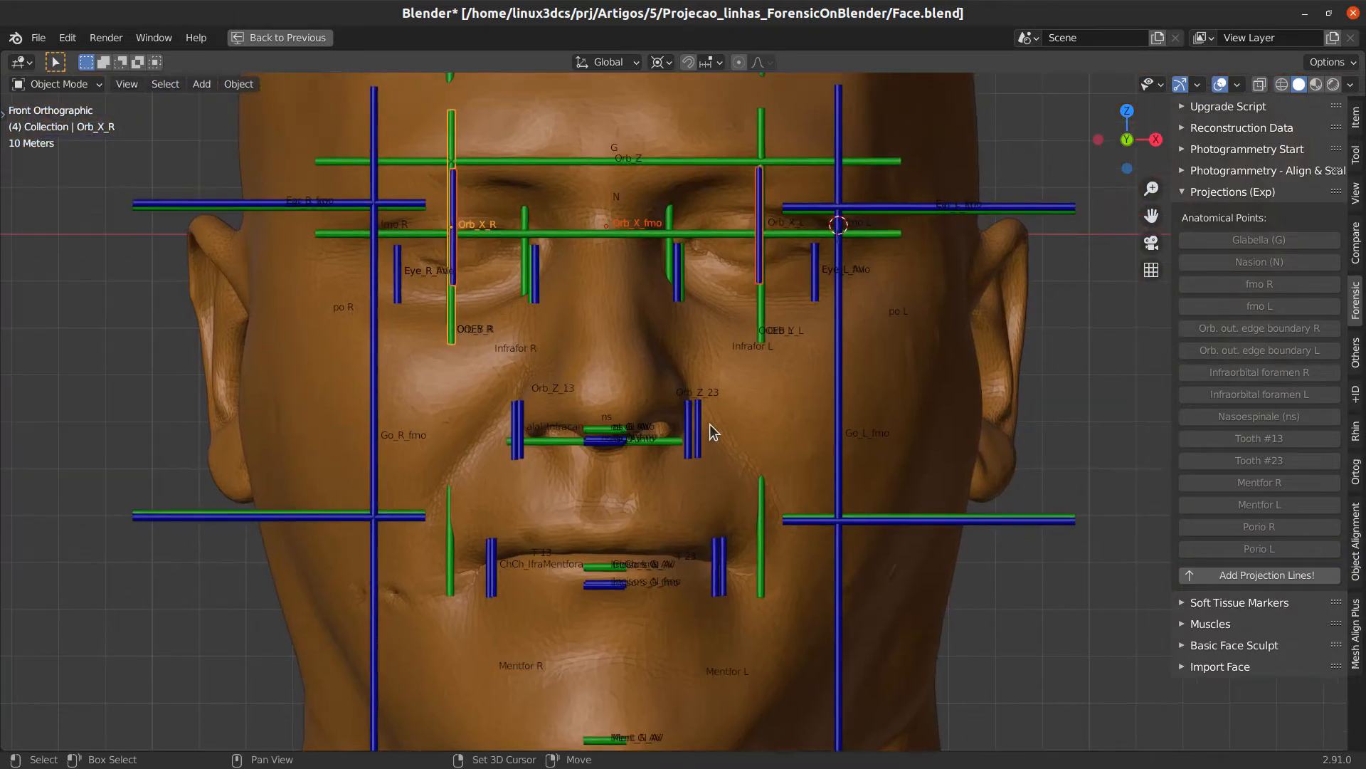
{"action": "scroll", "coordinate": [723, 488], "scroll_direction": "down", "scroll_amount": 2}
{"action": "scroll", "coordinate": [719, 476], "scroll_direction": "up", "scroll_amount": 4}
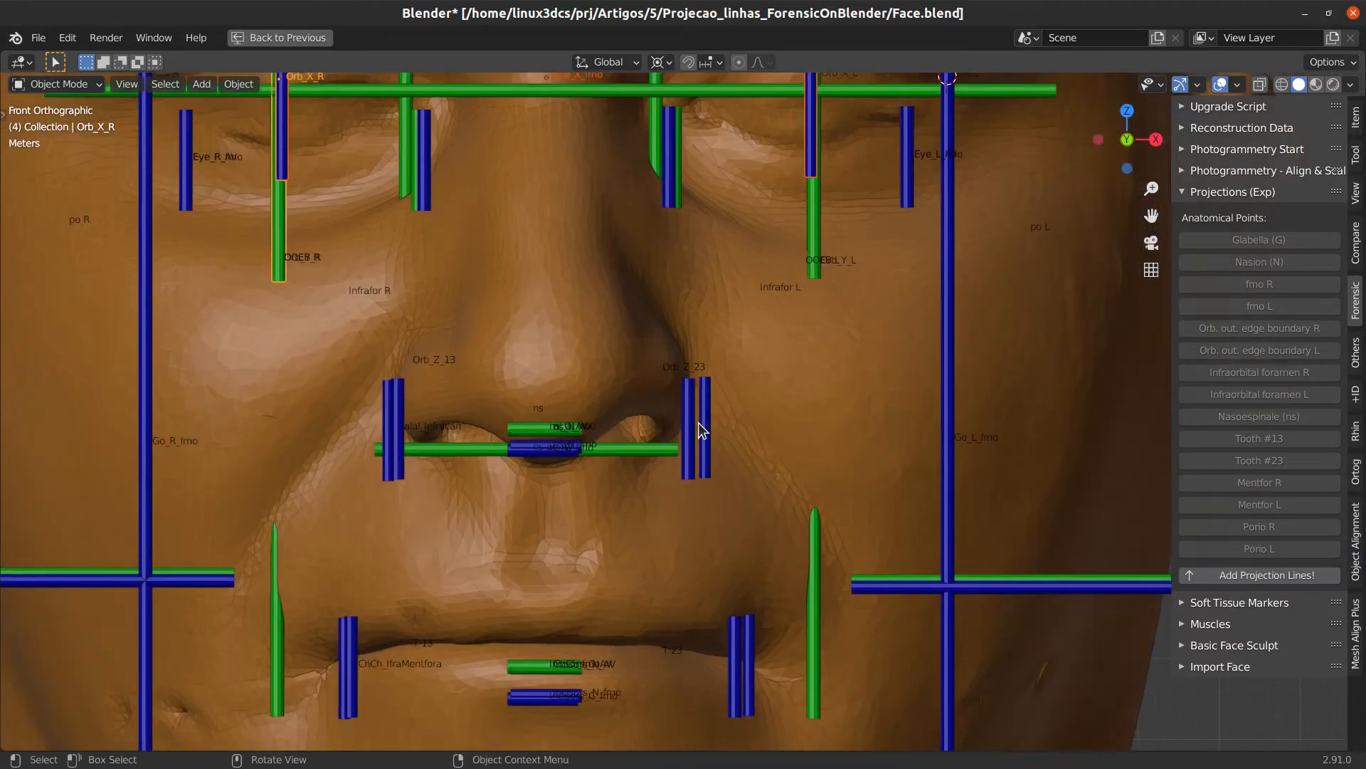
{"action": "left_click", "coordinate": [686, 413]}
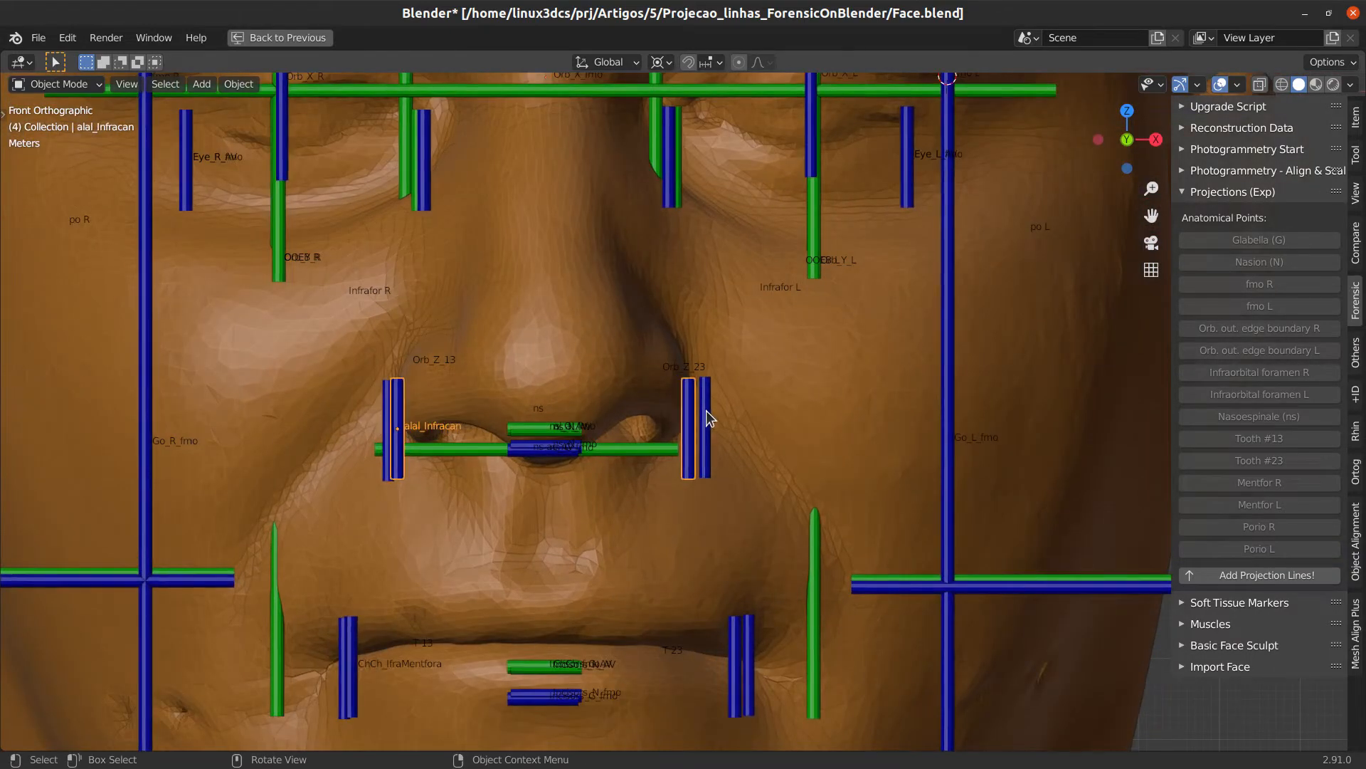
{"action": "left_click", "coordinate": [733, 677], "text": "shift"}
{"action": "scroll", "coordinate": [720, 488], "scroll_direction": "up", "scroll_amount": 4}
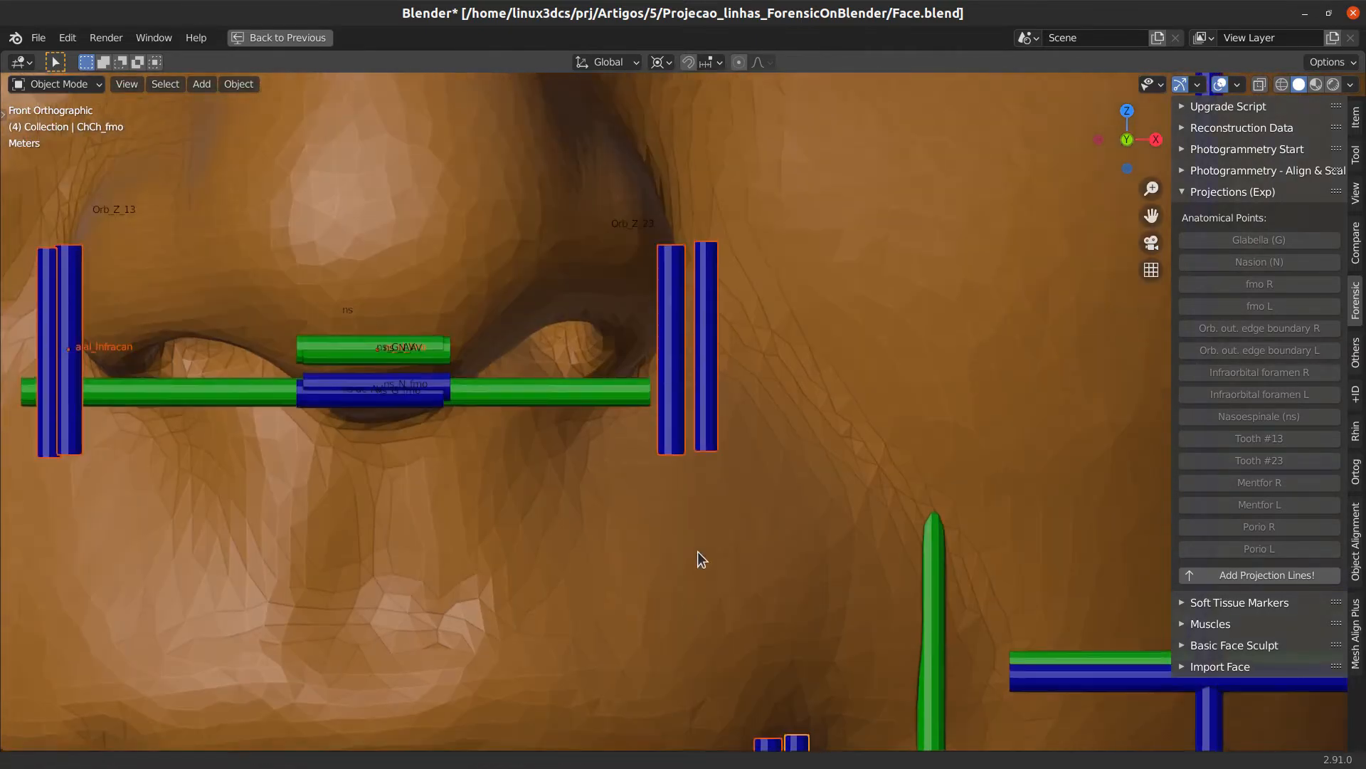
Try shifting the blue al_al_fmo nose-width lines slightly sideways along the global X axis to fit the nostril wings
{"action": "scroll", "coordinate": [716, 406], "scroll_direction": "up", "scroll_amount": 2}
{"action": "scroll", "coordinate": [732, 498], "scroll_direction": "down", "scroll_amount": 4}
{"action": "scroll", "coordinate": [823, 467], "scroll_direction": "up", "scroll_amount": 2}
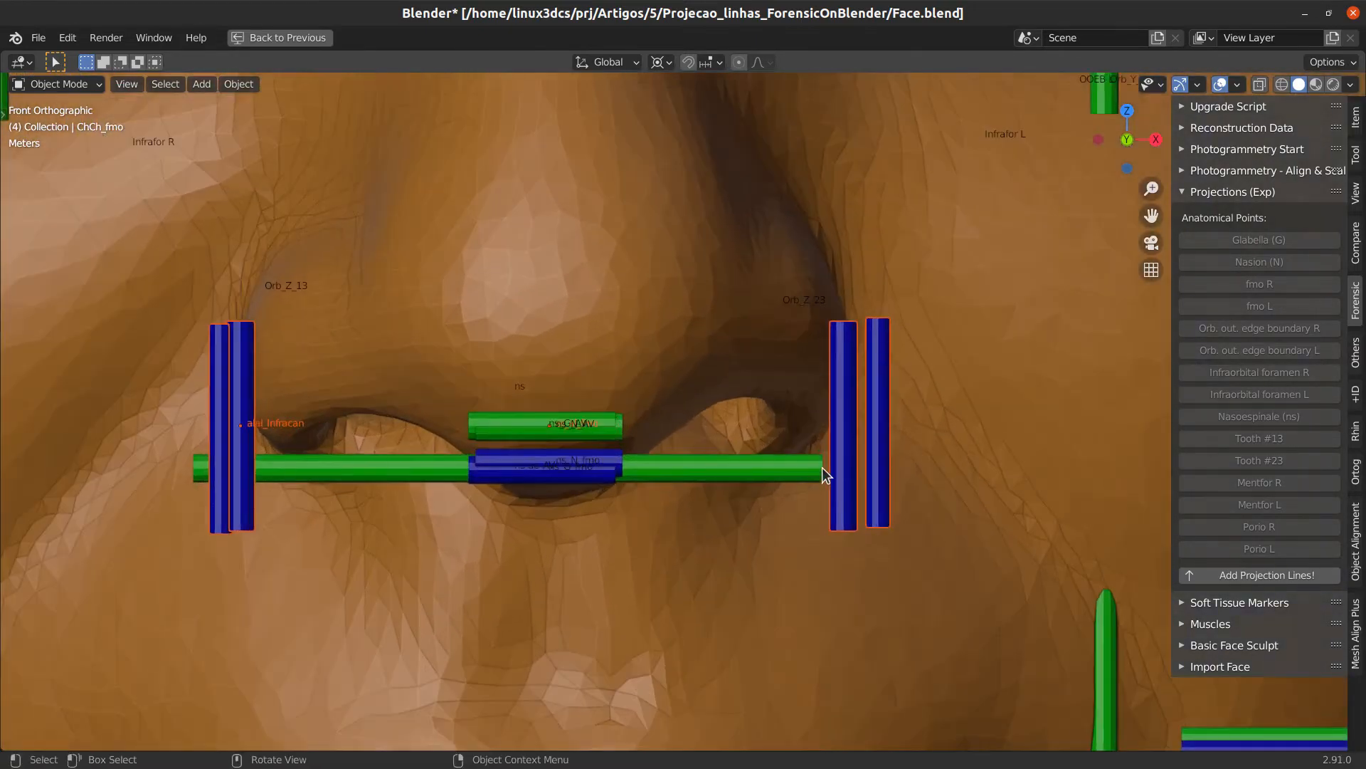
{"action": "left_click", "coordinate": [881, 488]}
{"action": "key", "text": "g"}
{"action": "key", "text": "x"}
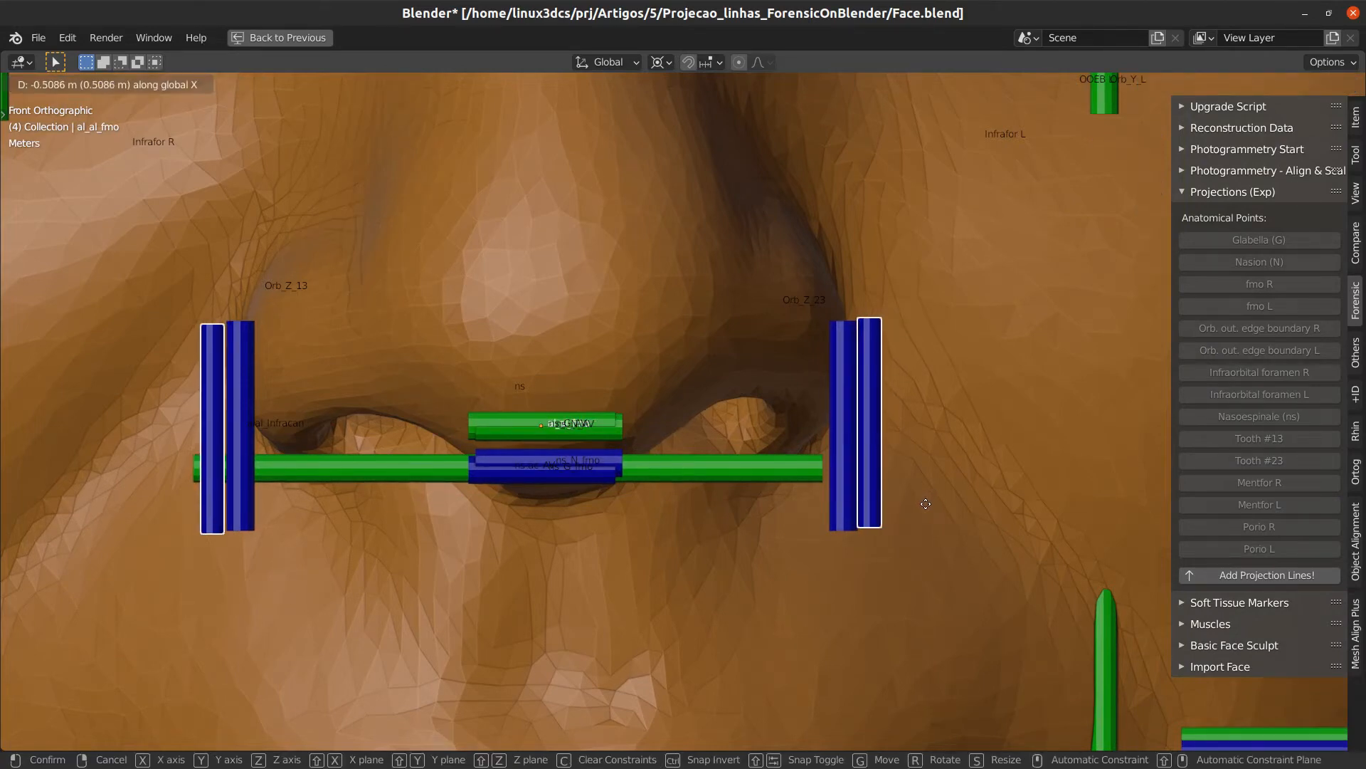
{"action": "left_click", "coordinate": [925, 503]}
Select the green ns-ac_AV line below the nose and compare its span with the blue nose-width lines
{"action": "scroll", "coordinate": [845, 511], "scroll_direction": "down", "scroll_amount": 4}
{"action": "scroll", "coordinate": [778, 378], "scroll_direction": "up", "scroll_amount": 3}
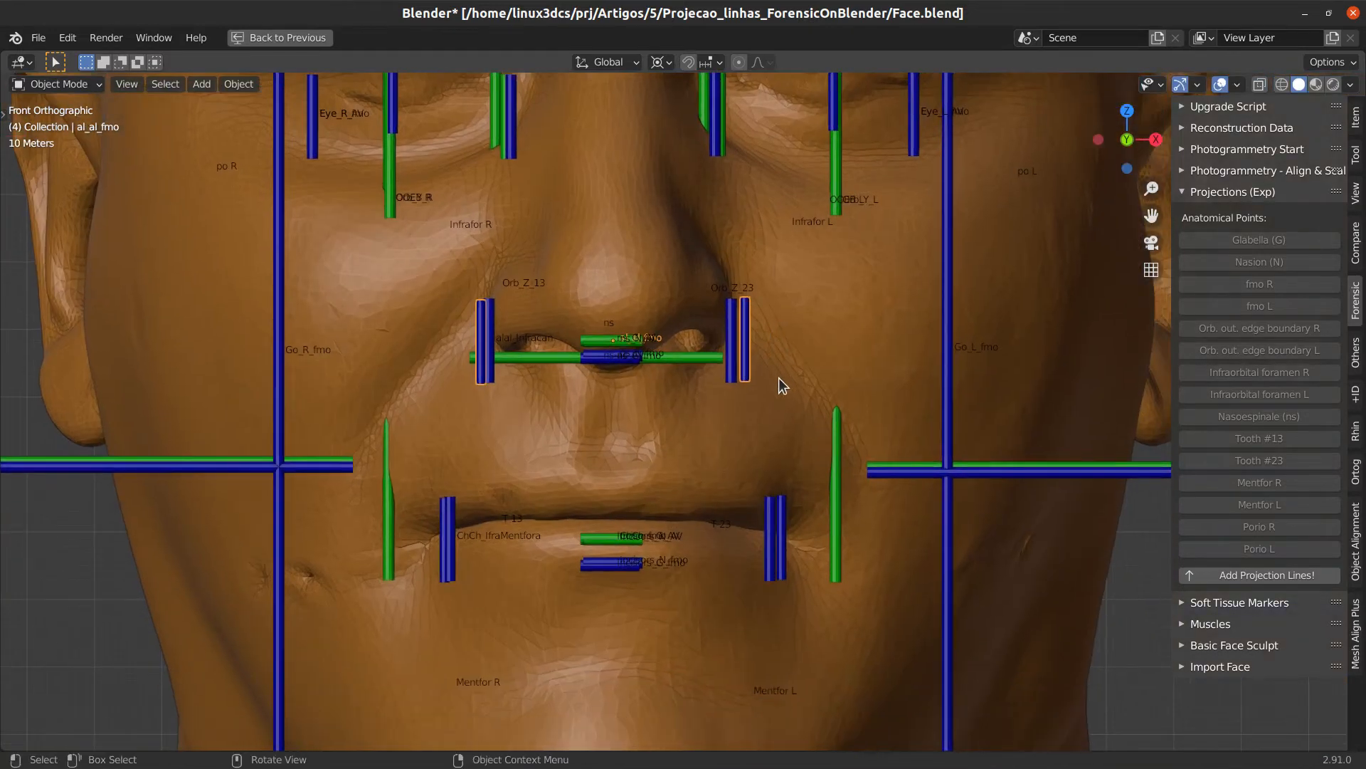
{"action": "scroll", "coordinate": [848, 442], "scroll_direction": "up", "scroll_amount": 5}
{"action": "left_click", "coordinate": [796, 442]}
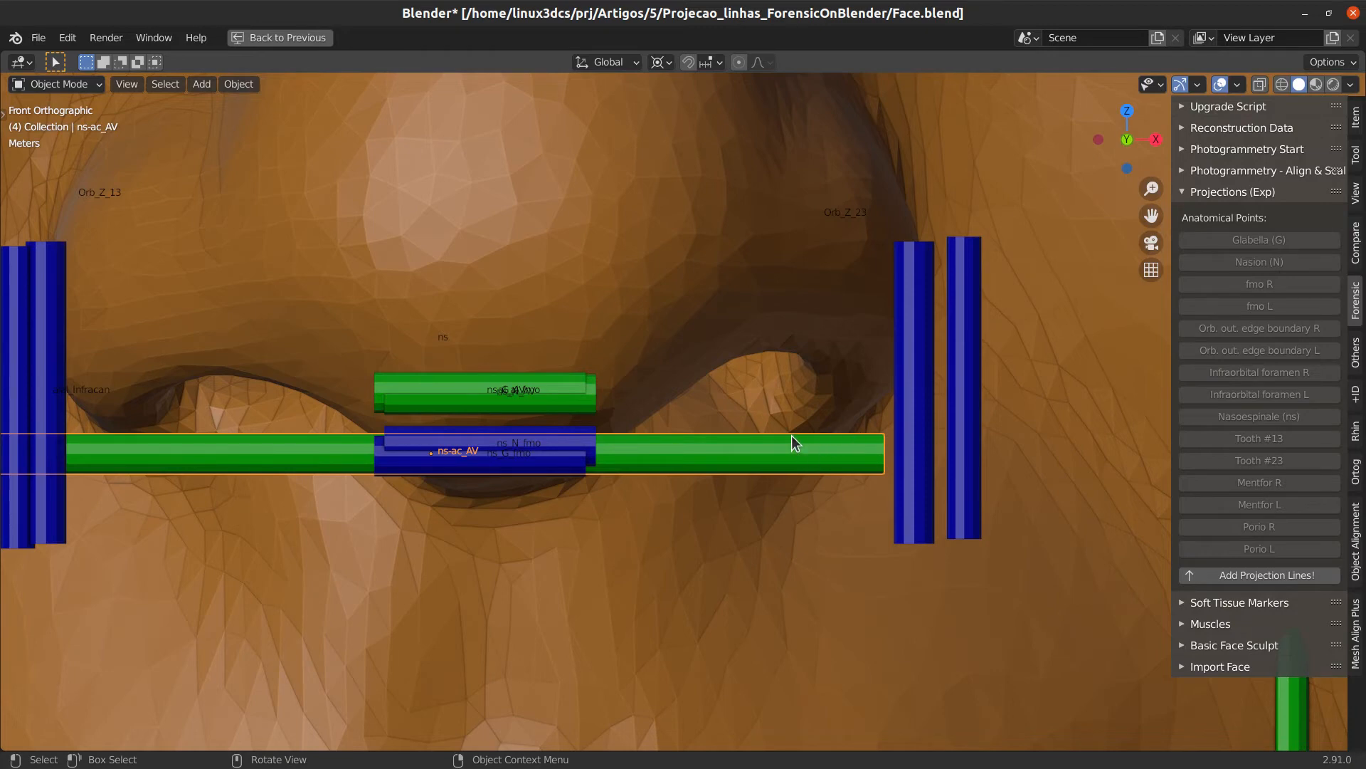
{"action": "scroll", "coordinate": [790, 442], "scroll_direction": "down", "scroll_amount": 8}
{"action": "middle_click_drag", "start_coordinate": [741, 538], "coordinate": [728, 487], "text": "shift"}
{"action": "scroll", "coordinate": [722, 477], "scroll_direction": "down", "scroll_amount": 1}
{"action": "middle_click_drag", "start_coordinate": [664, 390], "coordinate": [631, 500], "text": "shift"}
{"action": "scroll", "coordinate": [631, 500], "scroll_direction": "down", "scroll_amount": 1}
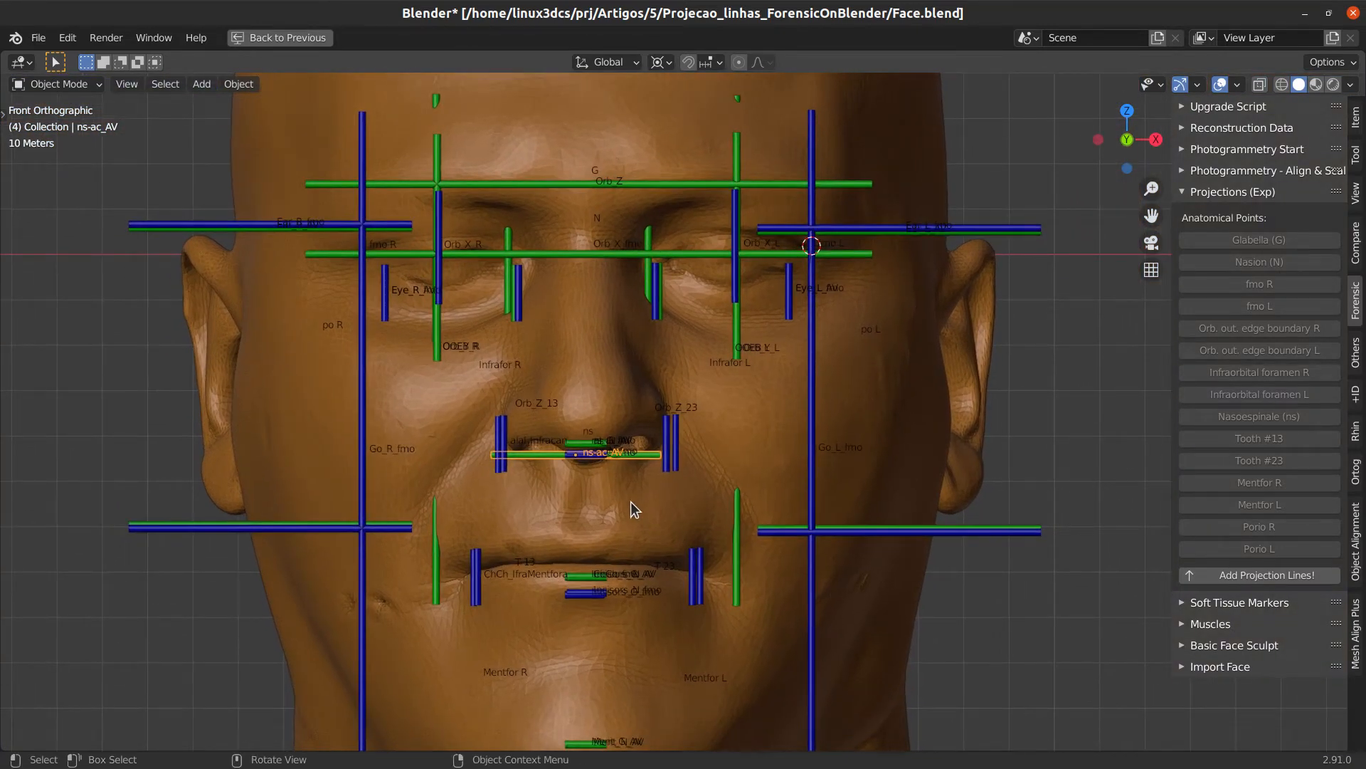
Examine the projection lines against the eyes, nose and mouth from an angle and from the front
{"action": "middle_click_drag", "start_coordinate": [630, 501], "coordinate": [706, 481]}
{"action": "key", "text": "KP_1"}
{"action": "scroll", "coordinate": [723, 516], "scroll_direction": "up", "scroll_amount": 2}
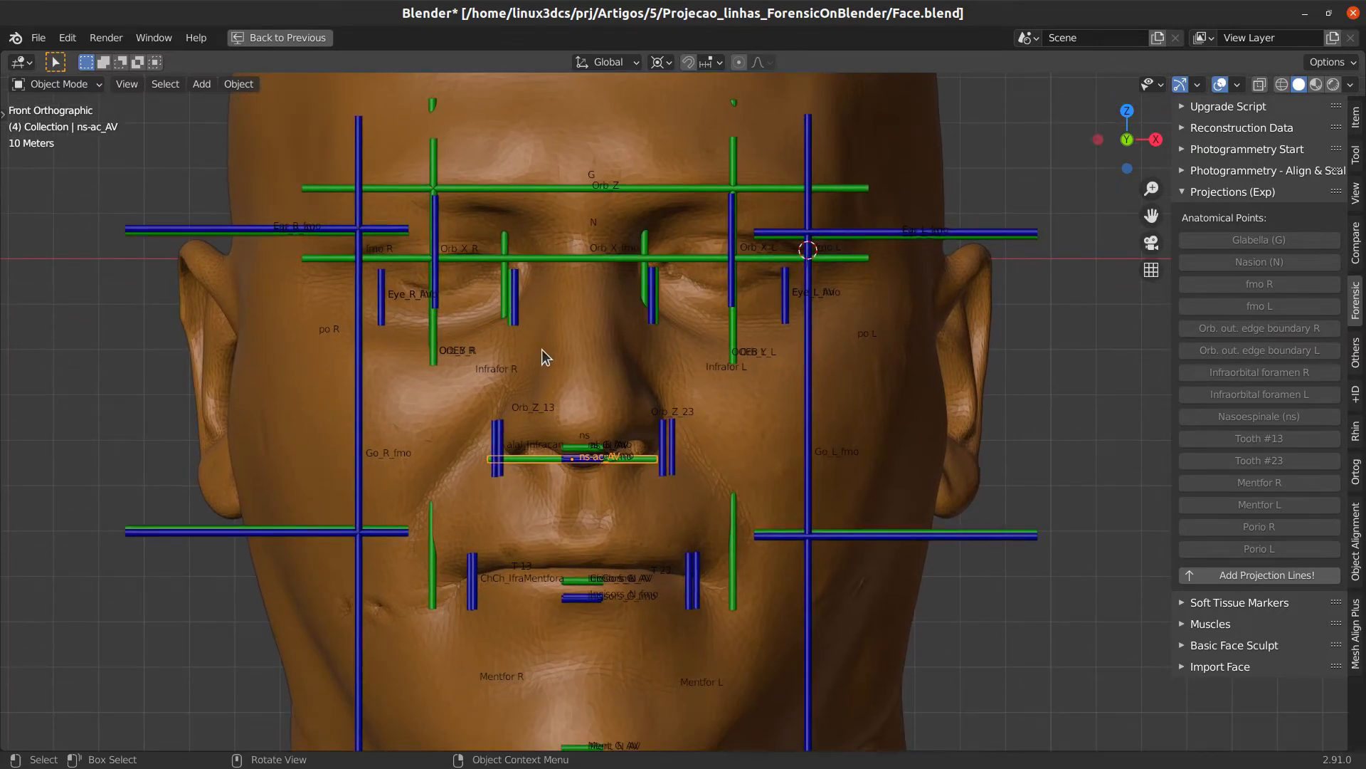
{"action": "scroll", "coordinate": [498, 461], "scroll_direction": "down", "scroll_amount": 3}
{"action": "scroll", "coordinate": [600, 421], "scroll_direction": "up", "scroll_amount": 1}
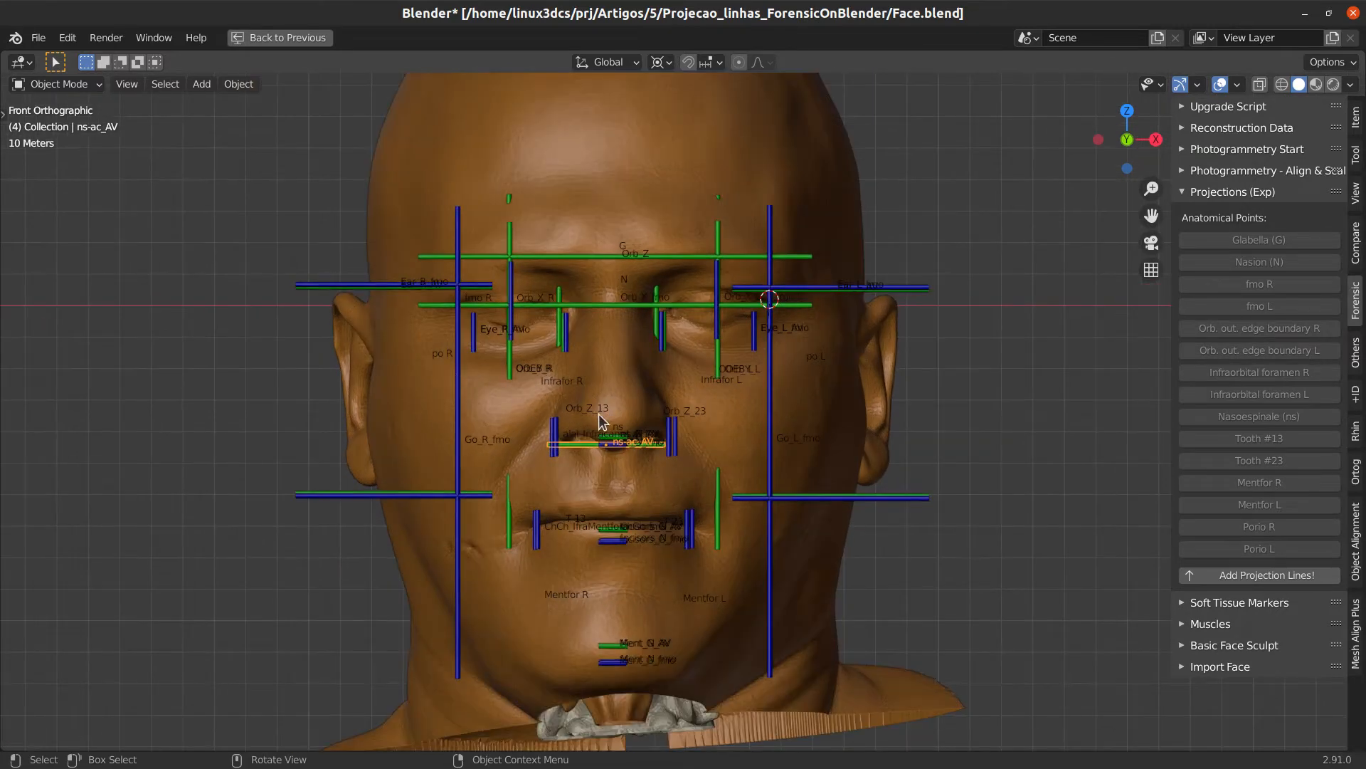
{"action": "scroll", "coordinate": [599, 413], "scroll_direction": "up", "scroll_amount": 3}
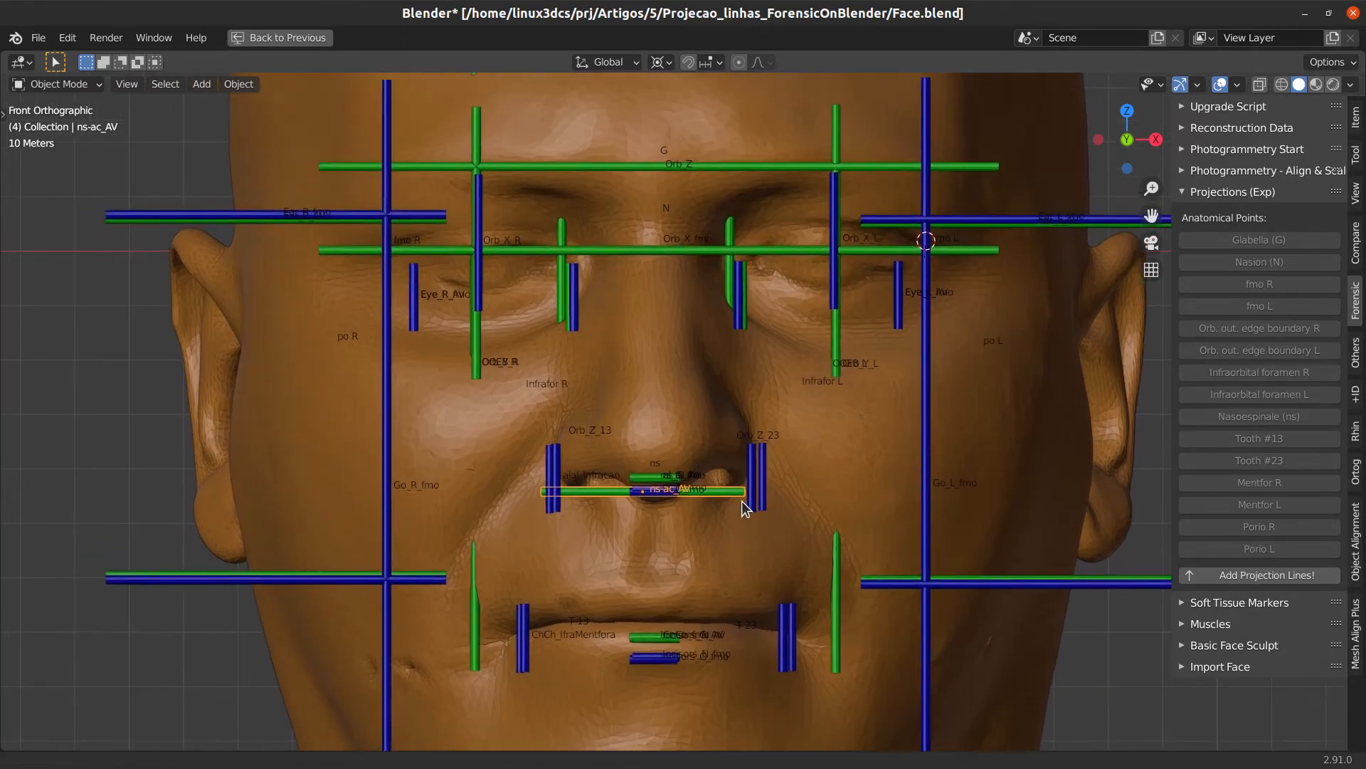
{"action": "middle_click_drag", "start_coordinate": [742, 501], "coordinate": [728, 514], "text": "shift"}
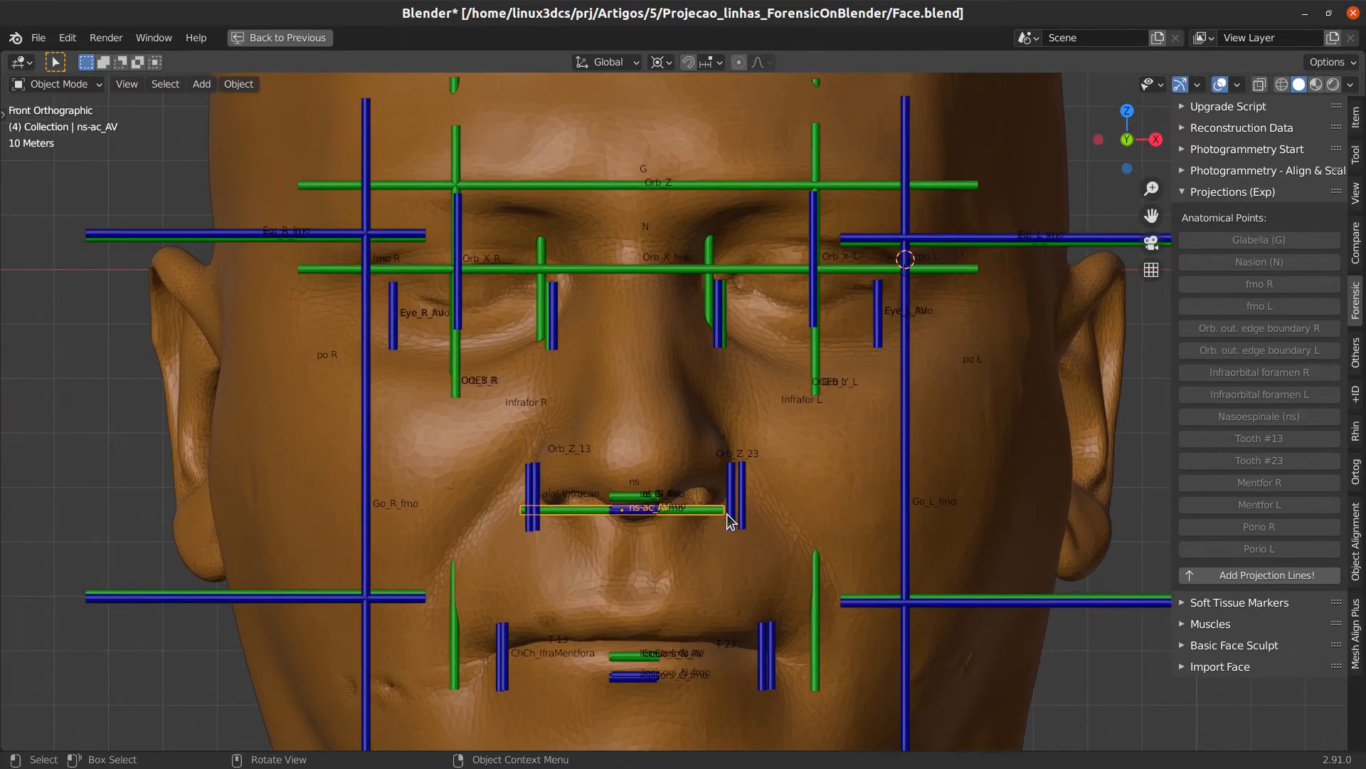
Select the blue Ear_R_fmo lines and the overlapping green Ear_R_AV lines in turn and compare their heights with the ear
{"action": "scroll", "coordinate": [232, 610], "scroll_direction": "down", "scroll_amount": 2}
{"action": "left_click", "coordinate": [298, 541]}
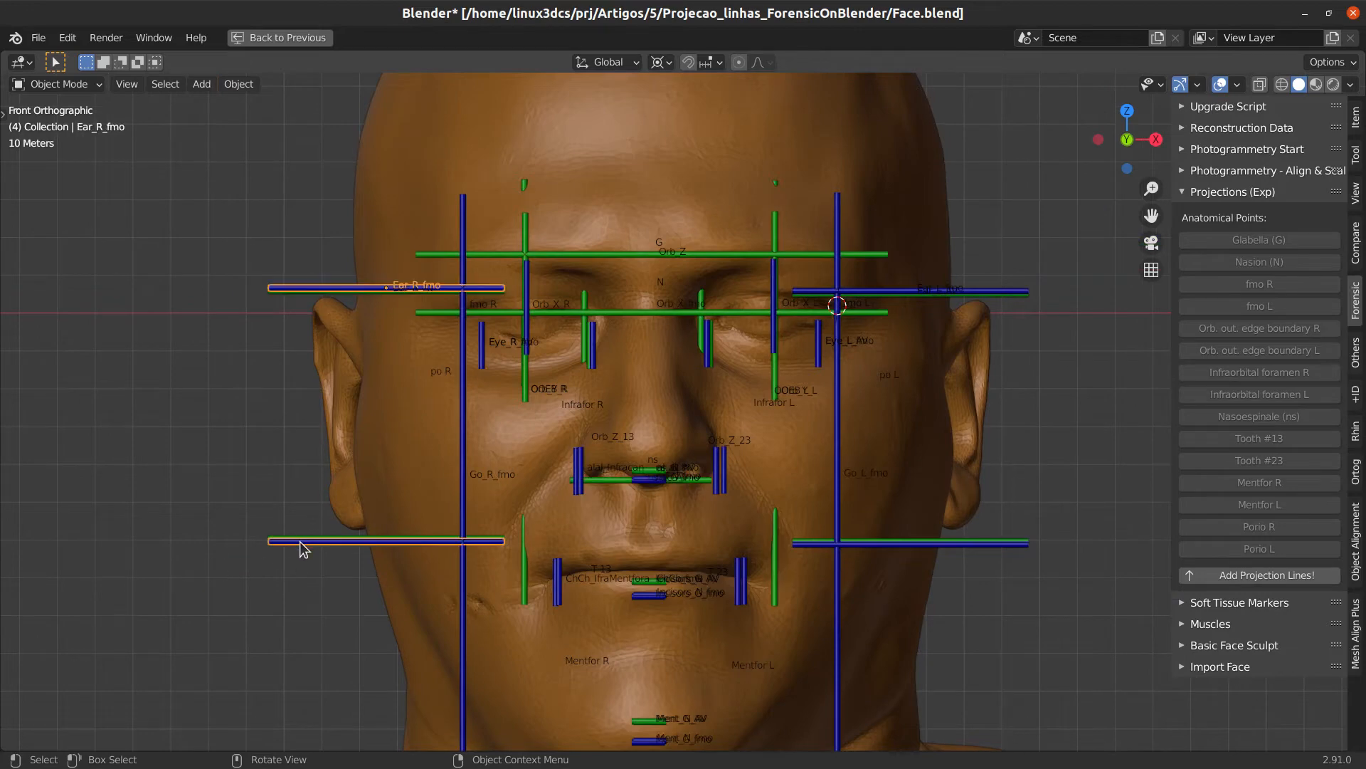
{"action": "left_click", "coordinate": [300, 541]}
{"action": "scroll", "coordinate": [279, 524], "scroll_direction": "up", "scroll_amount": 3}
{"action": "scroll", "coordinate": [385, 556], "scroll_direction": "down", "scroll_amount": 2}
{"action": "scroll", "coordinate": [400, 514], "scroll_direction": "up", "scroll_amount": 2}
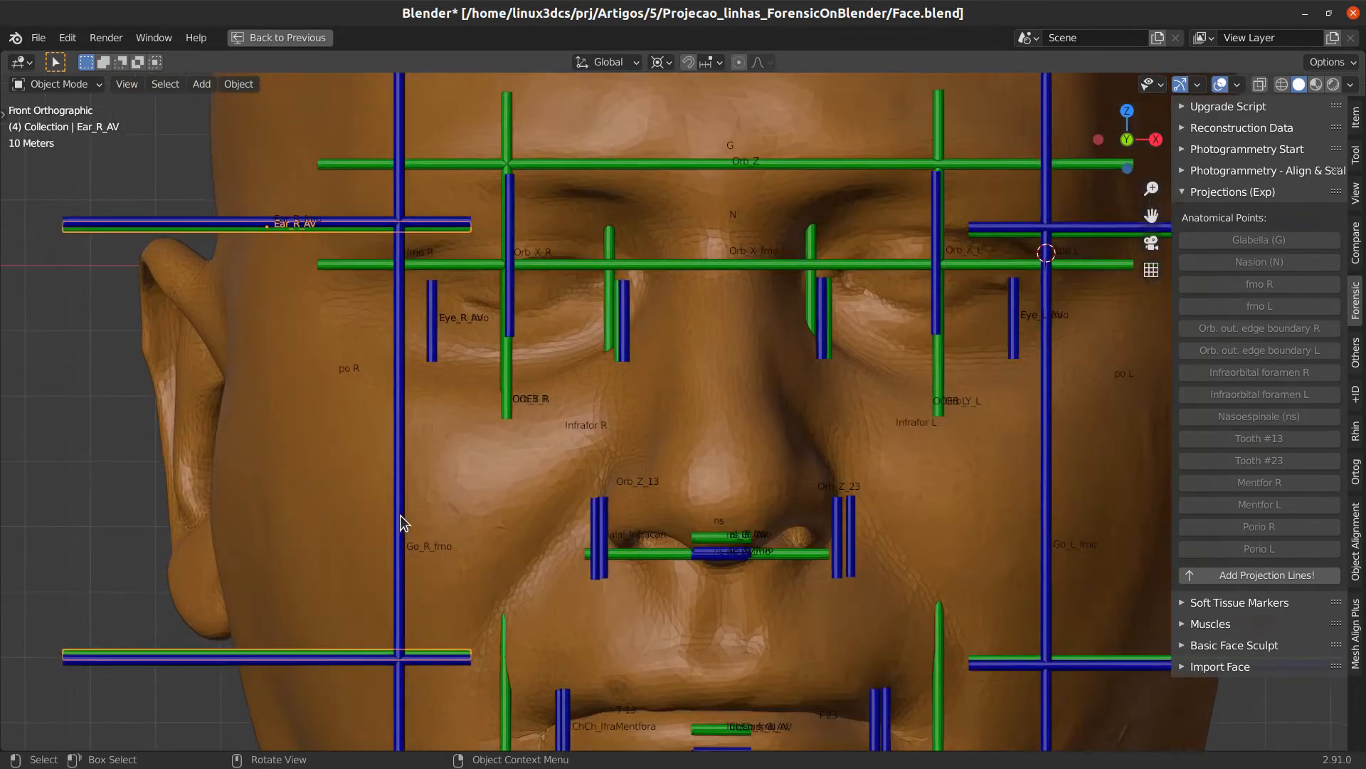
{"action": "scroll", "coordinate": [400, 515], "scroll_direction": "down", "scroll_amount": 2}
{"action": "middle_click_drag", "start_coordinate": [697, 531], "coordinate": [537, 518], "text": "shift"}
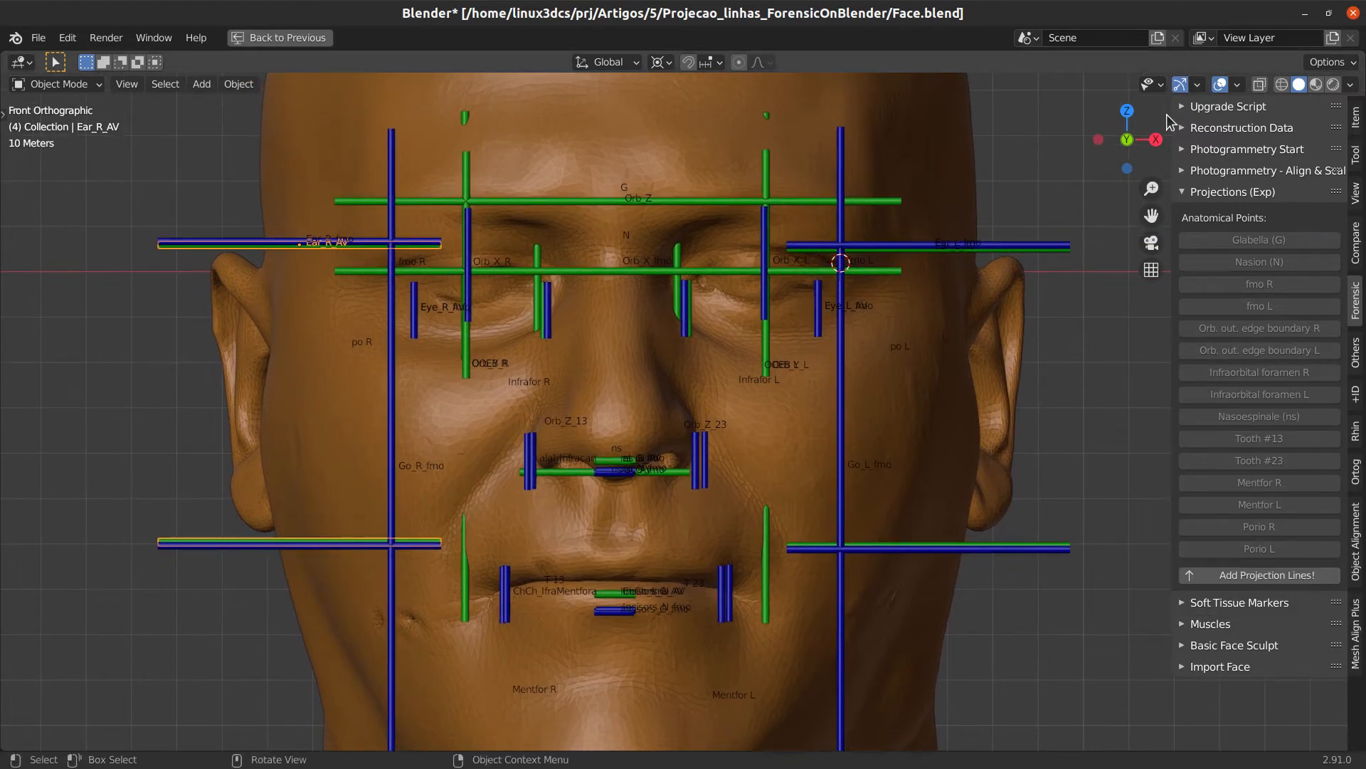
Show the add-on version under Upgrade Script and select the face mesh to check it against the ear lines
{"action": "left_click", "coordinate": [1193, 109]}
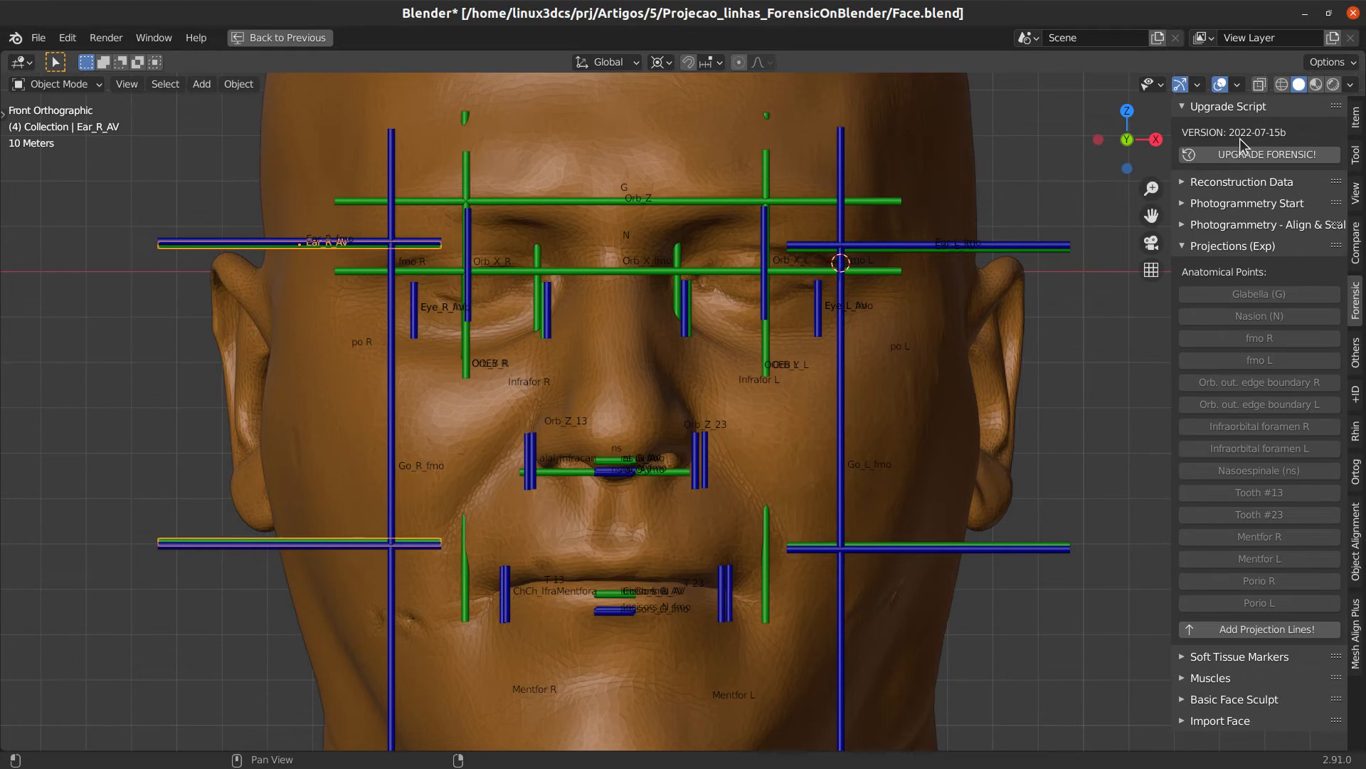
{"action": "scroll", "coordinate": [662, 373], "scroll_direction": "down", "scroll_amount": 2}
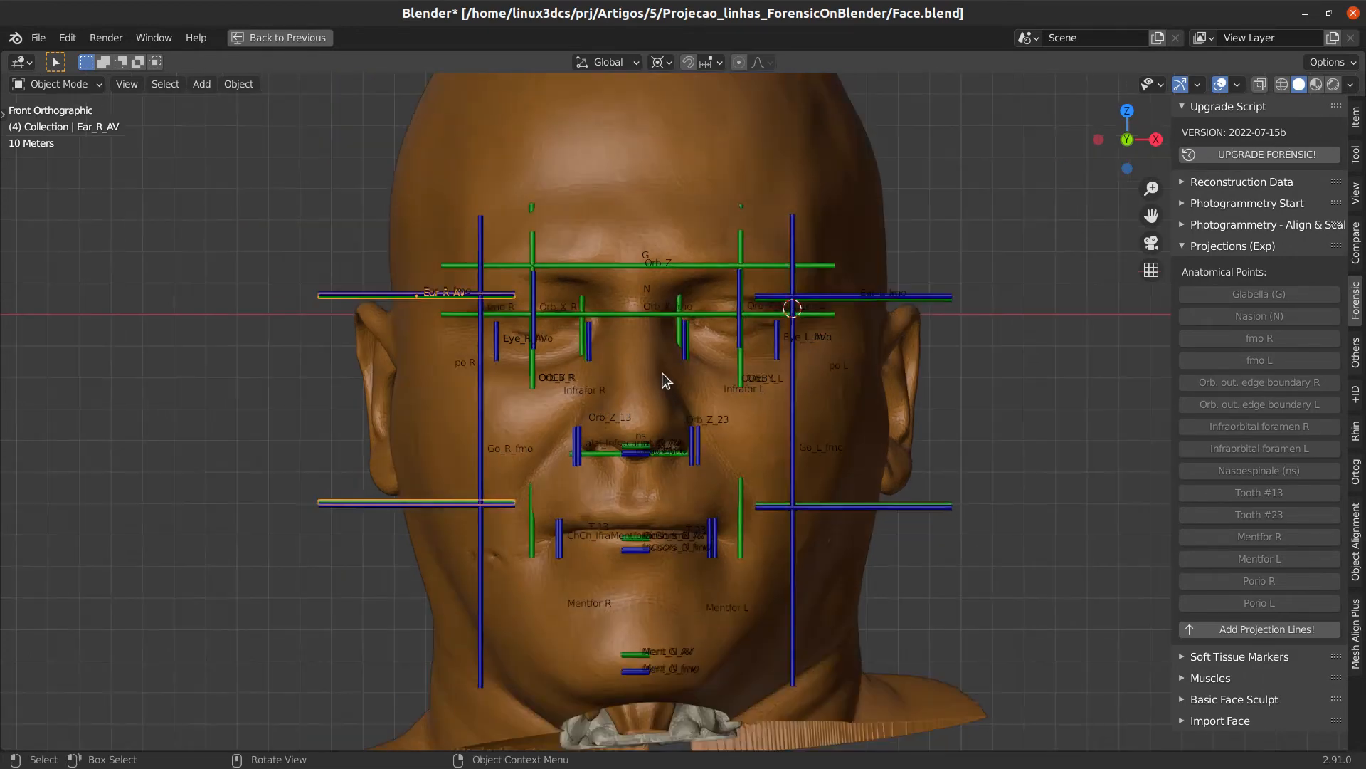
{"action": "left_click", "coordinate": [661, 373]}
{"action": "scroll", "coordinate": [899, 438], "scroll_direction": "up", "scroll_amount": 3}
{"action": "scroll", "coordinate": [1039, 516], "scroll_direction": "down", "scroll_amount": 1}
{"action": "middle_click_drag", "start_coordinate": [1069, 538], "coordinate": [1054, 515], "text": "shift"}
{"action": "scroll", "coordinate": [1067, 512], "scroll_direction": "up", "scroll_amount": 1}
{"action": "scroll", "coordinate": [1019, 516], "scroll_direction": "down", "scroll_amount": 1}
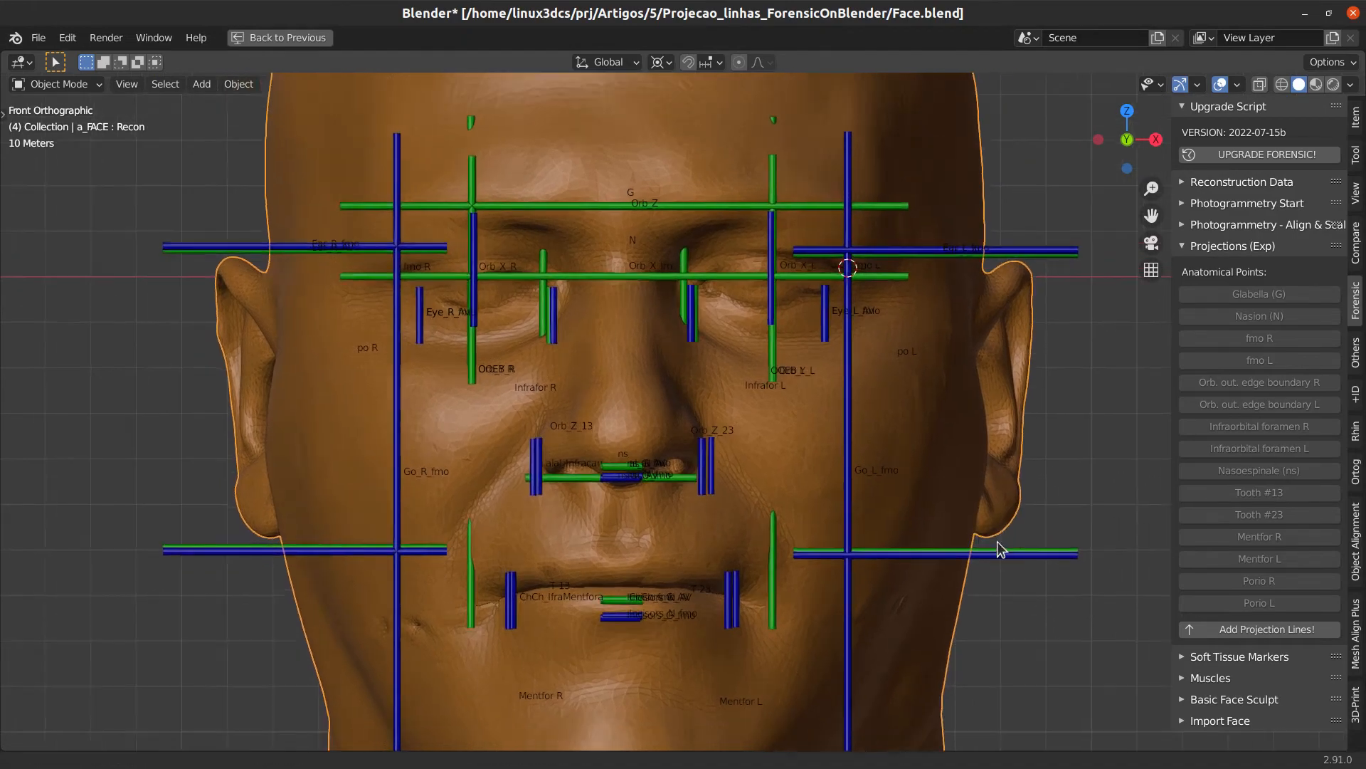
Switch to the right side view, select the green Orb_Y_L line and examine its depth relative to the eye
{"action": "key", "text": "KP_3"}
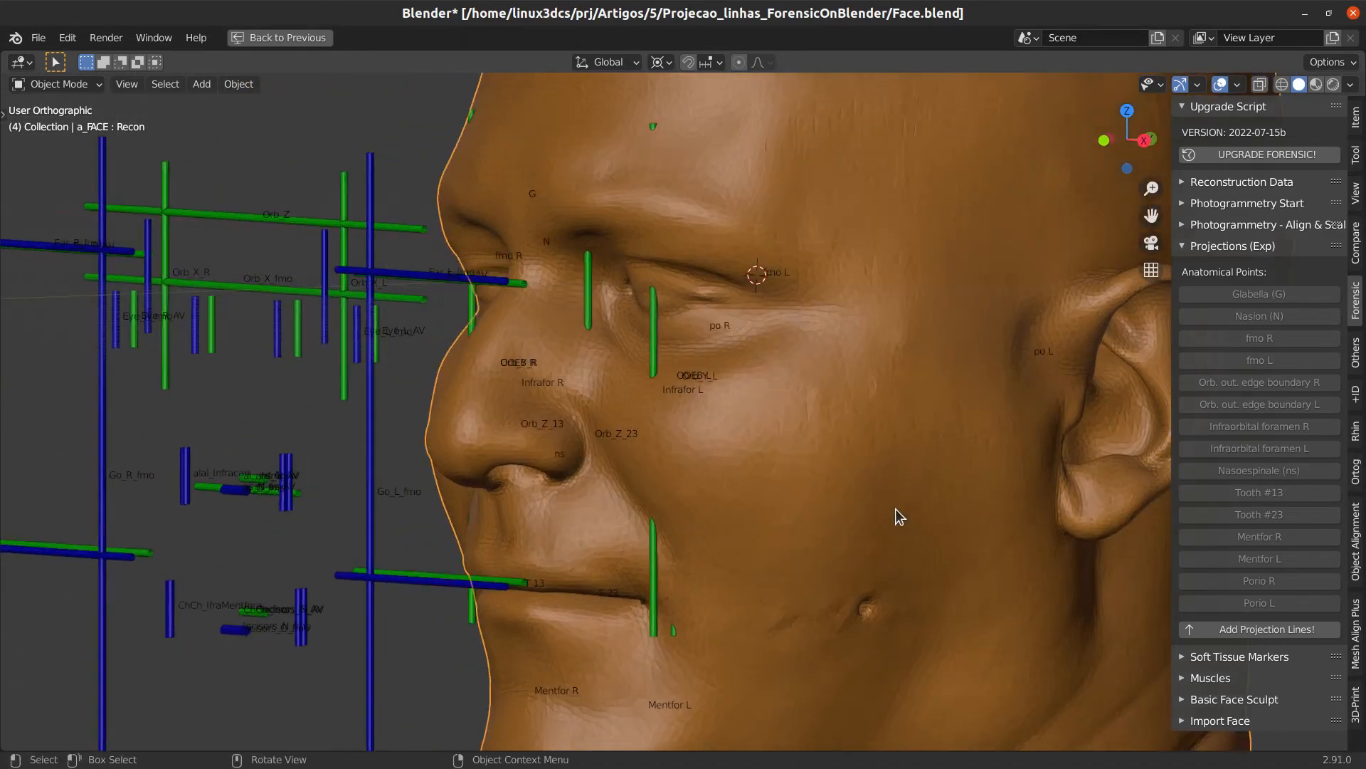
{"action": "scroll", "coordinate": [717, 574], "scroll_direction": "up", "scroll_amount": 3}
{"action": "scroll", "coordinate": [564, 451], "scroll_direction": "up", "scroll_amount": 2}
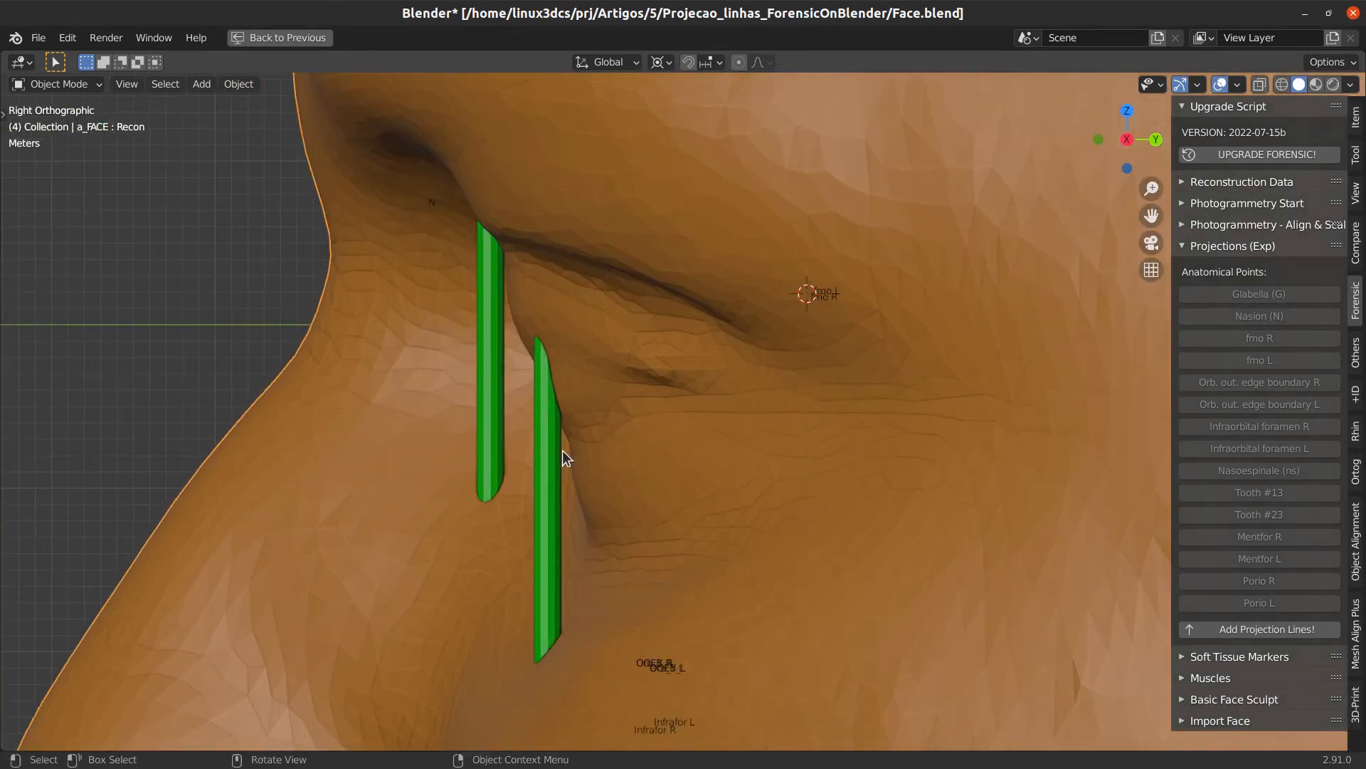
{"action": "left_click", "coordinate": [558, 467]}
{"action": "scroll", "coordinate": [725, 579], "scroll_direction": "down", "scroll_amount": 5}
{"action": "scroll", "coordinate": [711, 434], "scroll_direction": "up", "scroll_amount": 5}
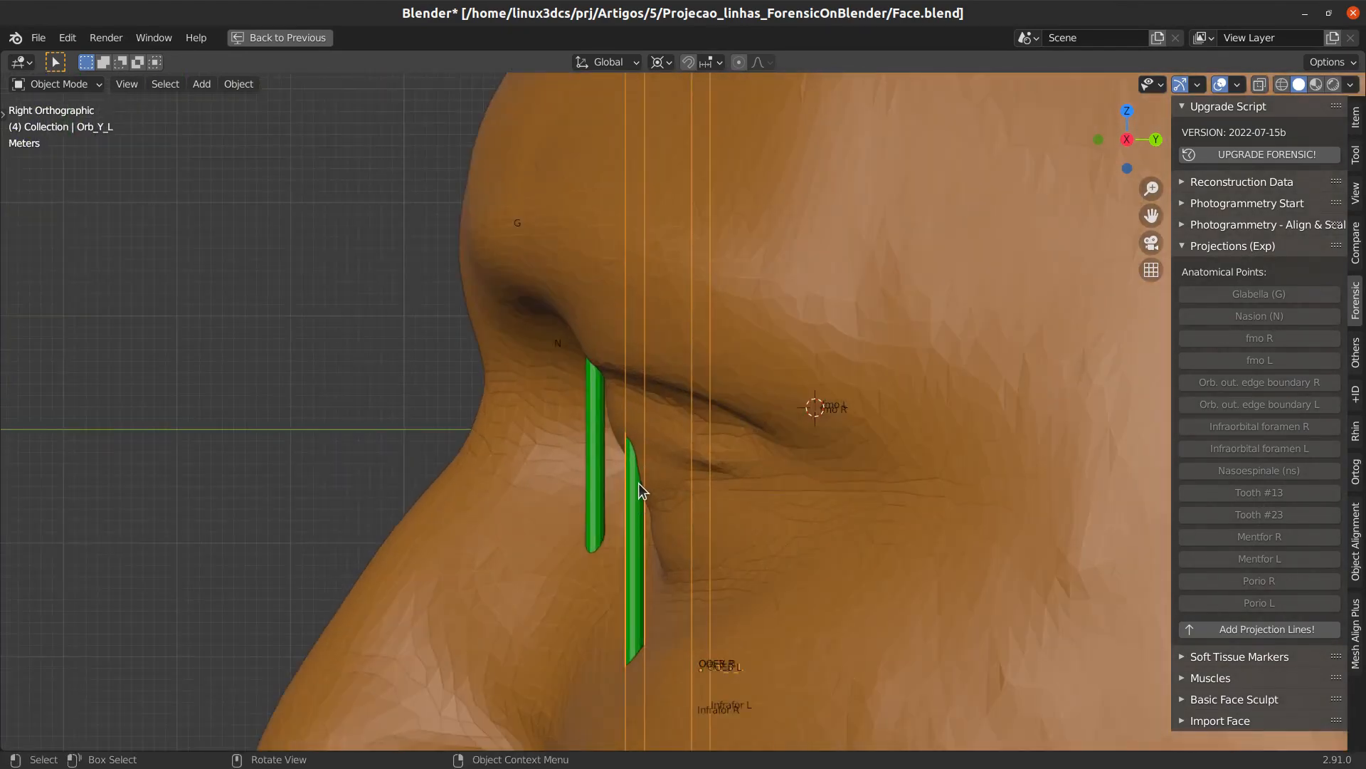
{"action": "scroll", "coordinate": [644, 485], "scroll_direction": "down", "scroll_amount": 4}
{"action": "scroll", "coordinate": [691, 443], "scroll_direction": "up", "scroll_amount": 2}
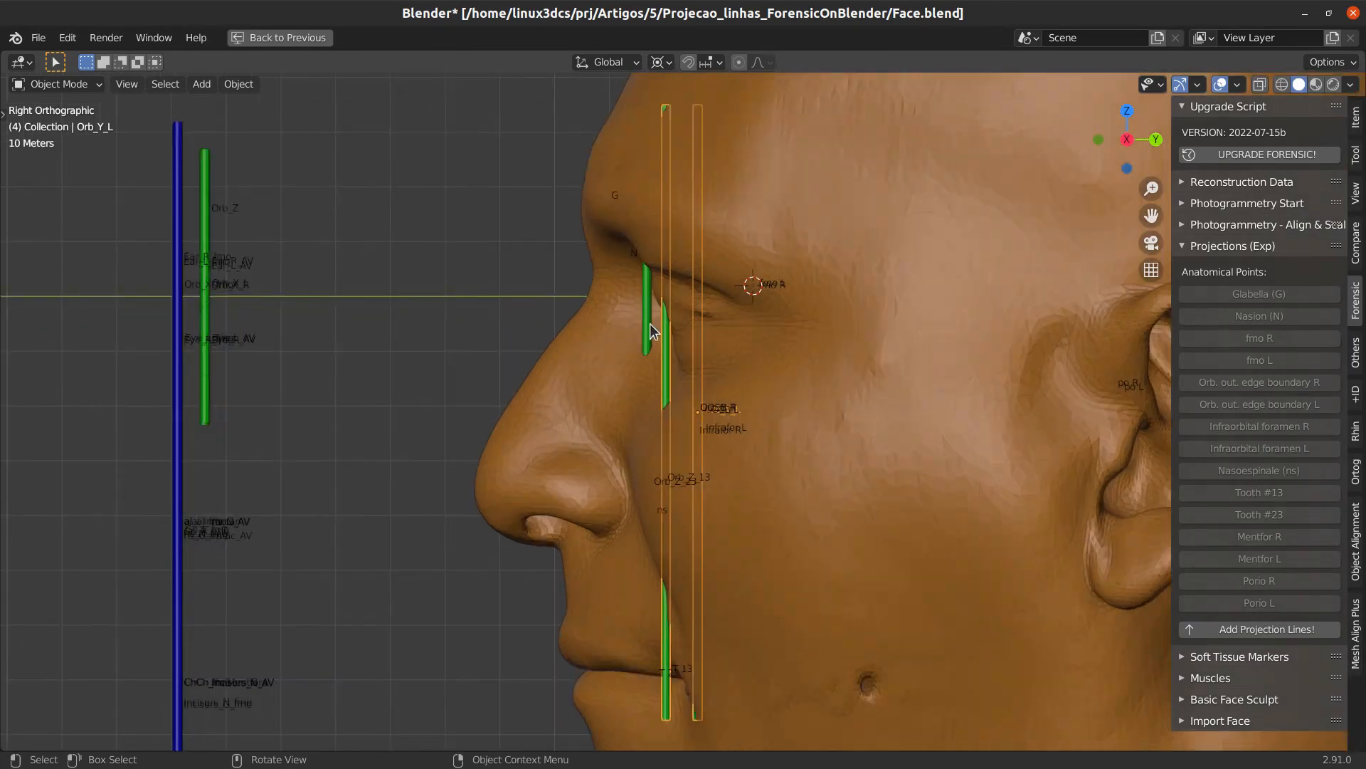
Select the green Orb_Z_23 line and inspect its course past the mouth, nose and inner eye in profile
{"action": "left_click", "coordinate": [648, 317]}
{"action": "middle_click_drag", "start_coordinate": [667, 640], "coordinate": [669, 495], "text": "shift"}
{"action": "scroll", "coordinate": [631, 506], "scroll_direction": "up", "scroll_amount": 3}
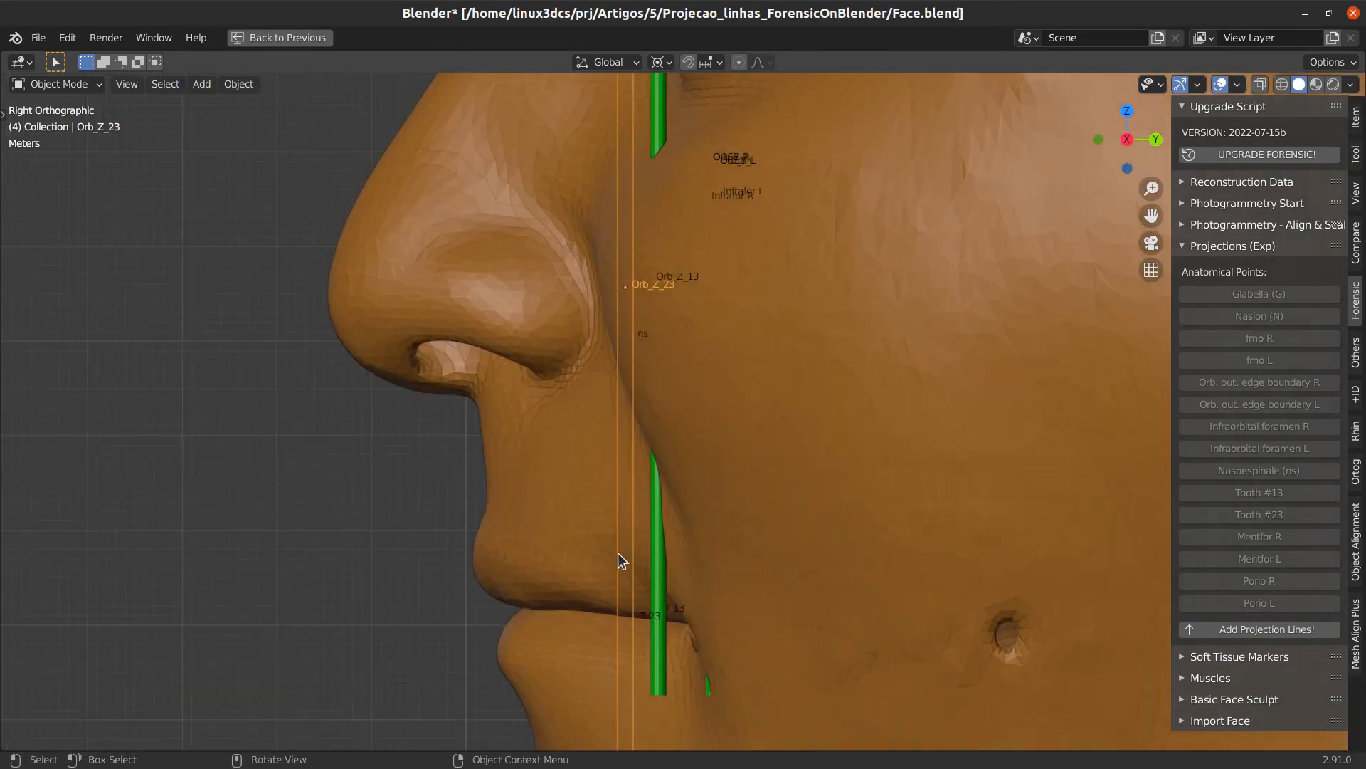
{"action": "scroll", "coordinate": [617, 553], "scroll_direction": "down", "scroll_amount": 3}
{"action": "middle_click_drag", "start_coordinate": [652, 130], "coordinate": [635, 403], "text": "shift"}
{"action": "scroll", "coordinate": [638, 418], "scroll_direction": "up", "scroll_amount": 2}
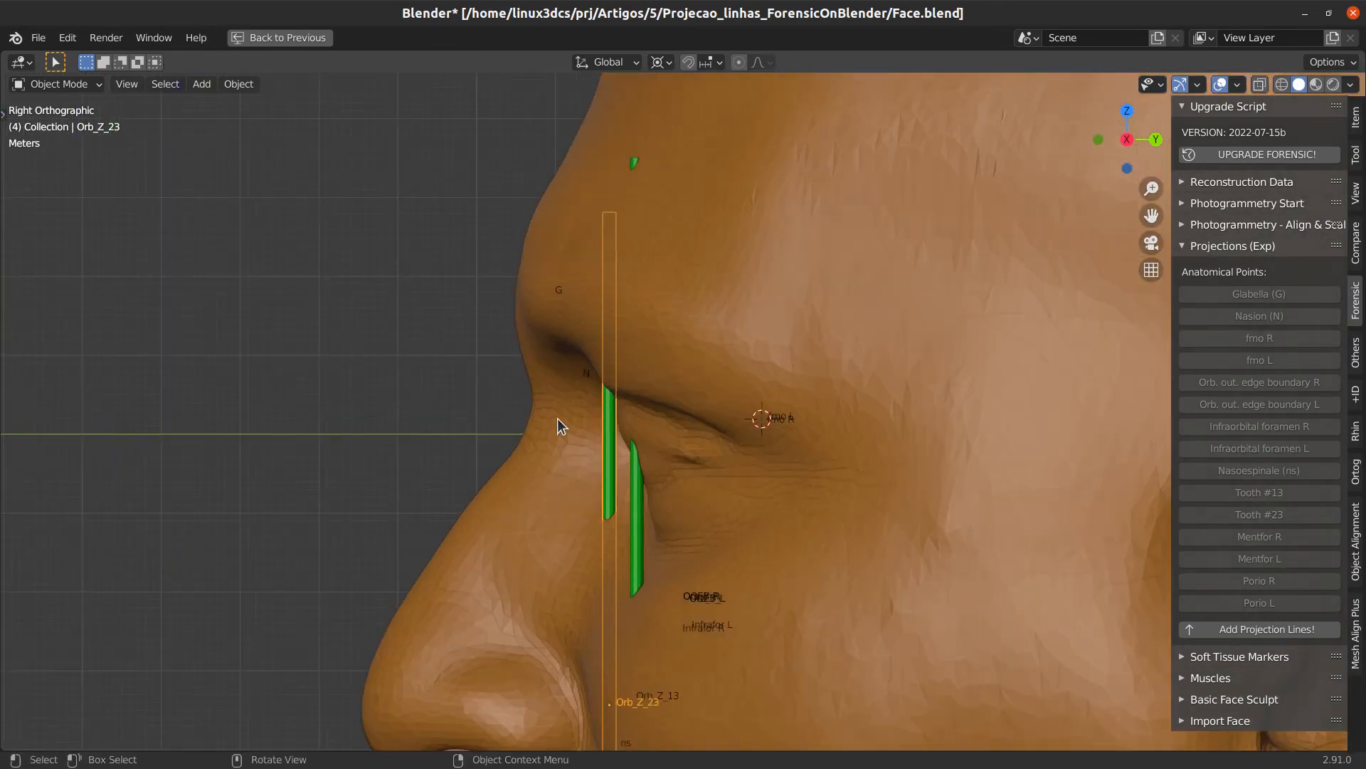
{"action": "scroll", "coordinate": [557, 418], "scroll_direction": "up", "scroll_amount": 3}
{"action": "middle_click_drag", "start_coordinate": [602, 489], "coordinate": [626, 416], "text": "shift"}
{"action": "scroll", "coordinate": [541, 454], "scroll_direction": "up", "scroll_amount": 2}
{"action": "scroll", "coordinate": [669, 489], "scroll_direction": "down", "scroll_amount": 2}
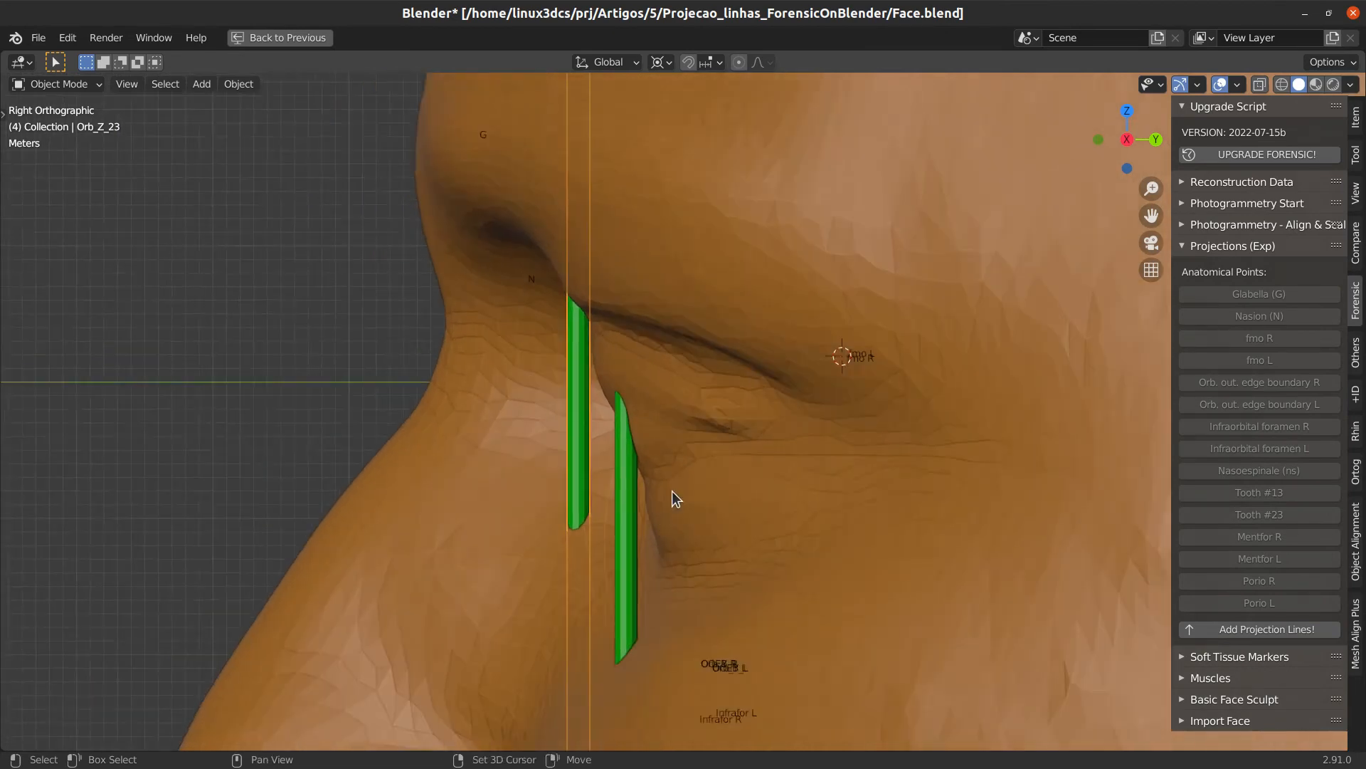
Select the green Orb_Y_L line again and compare its depth with the eyelid surface in profile
{"action": "scroll", "coordinate": [662, 413], "scroll_direction": "up", "scroll_amount": 2}
{"action": "middle_click_drag", "start_coordinate": [672, 490], "coordinate": [701, 369], "text": "shift"}
{"action": "left_click", "coordinate": [632, 396]}
{"action": "scroll", "coordinate": [651, 434], "scroll_direction": "down", "scroll_amount": 8}
{"action": "scroll", "coordinate": [701, 369], "scroll_direction": "up", "scroll_amount": 3}
{"action": "scroll", "coordinate": [680, 329], "scroll_direction": "up", "scroll_amount": 3}
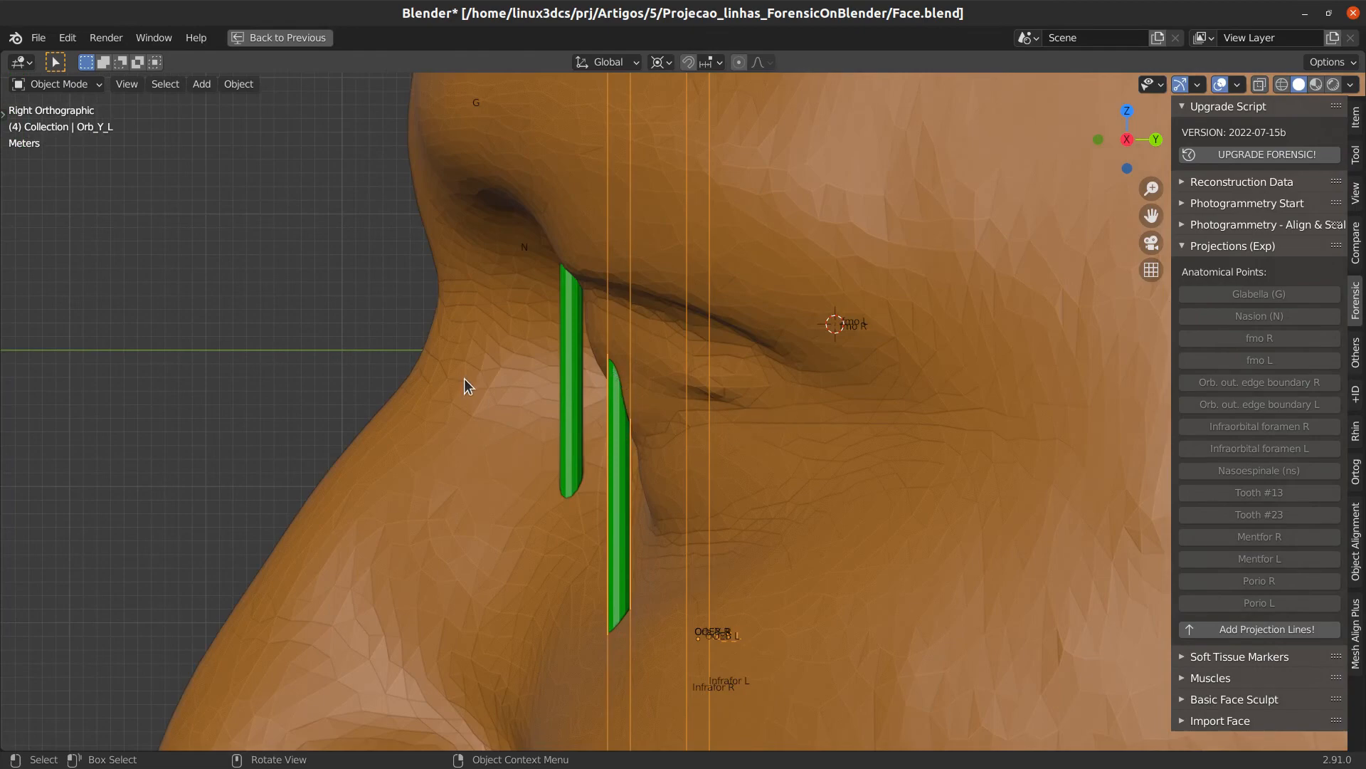
{"action": "scroll", "coordinate": [521, 445], "scroll_direction": "down", "scroll_amount": 2}
{"action": "scroll", "coordinate": [521, 445], "scroll_direction": "down", "scroll_amount": 5}
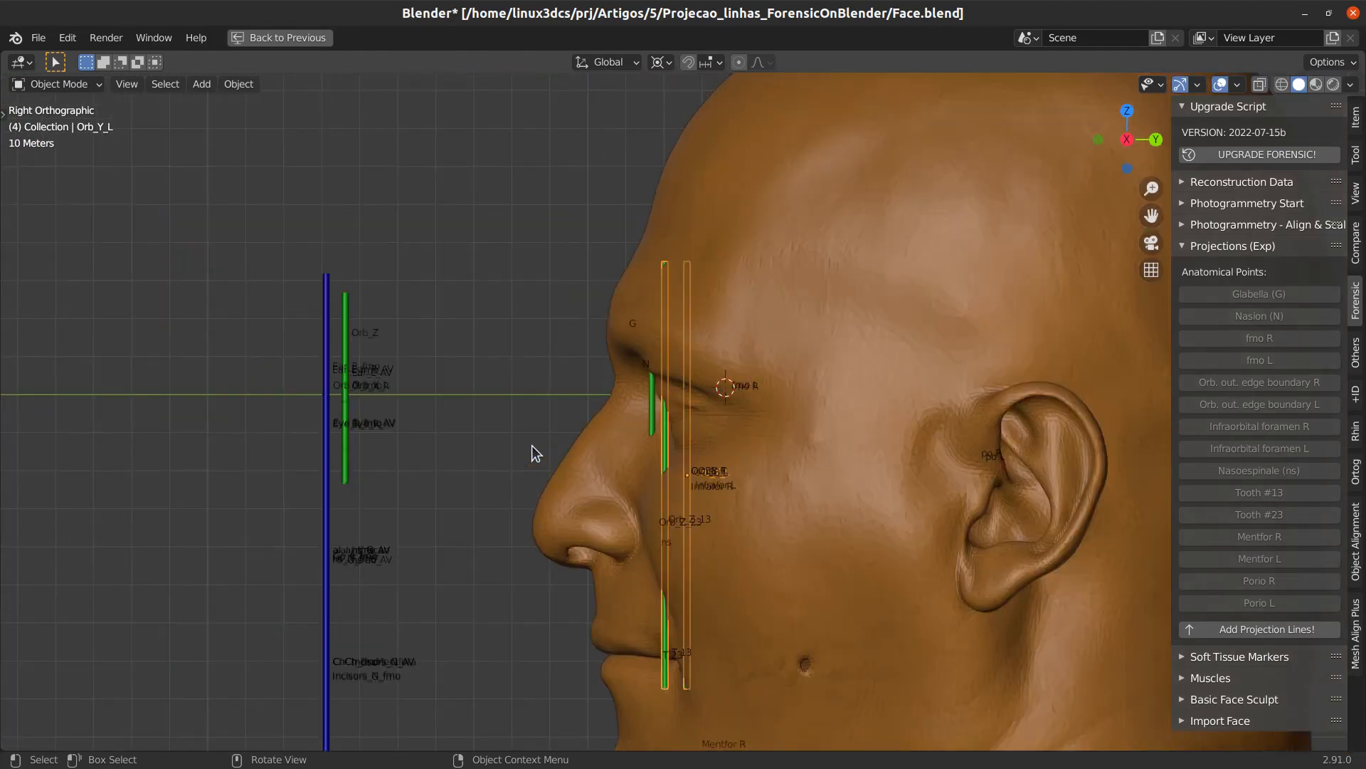
Return to the front view and frame the whole face with its projection lines
{"action": "key", "text": "KP_1"}
{"action": "middle_click_drag", "start_coordinate": [440, 487], "coordinate": [437, 307], "text": "shift"}
{"action": "middle_click_drag", "start_coordinate": [462, 324], "coordinate": [514, 363], "text": "ctrl"}
{"action": "middle_click_drag", "start_coordinate": [520, 399], "coordinate": [621, 476], "text": "shift"}
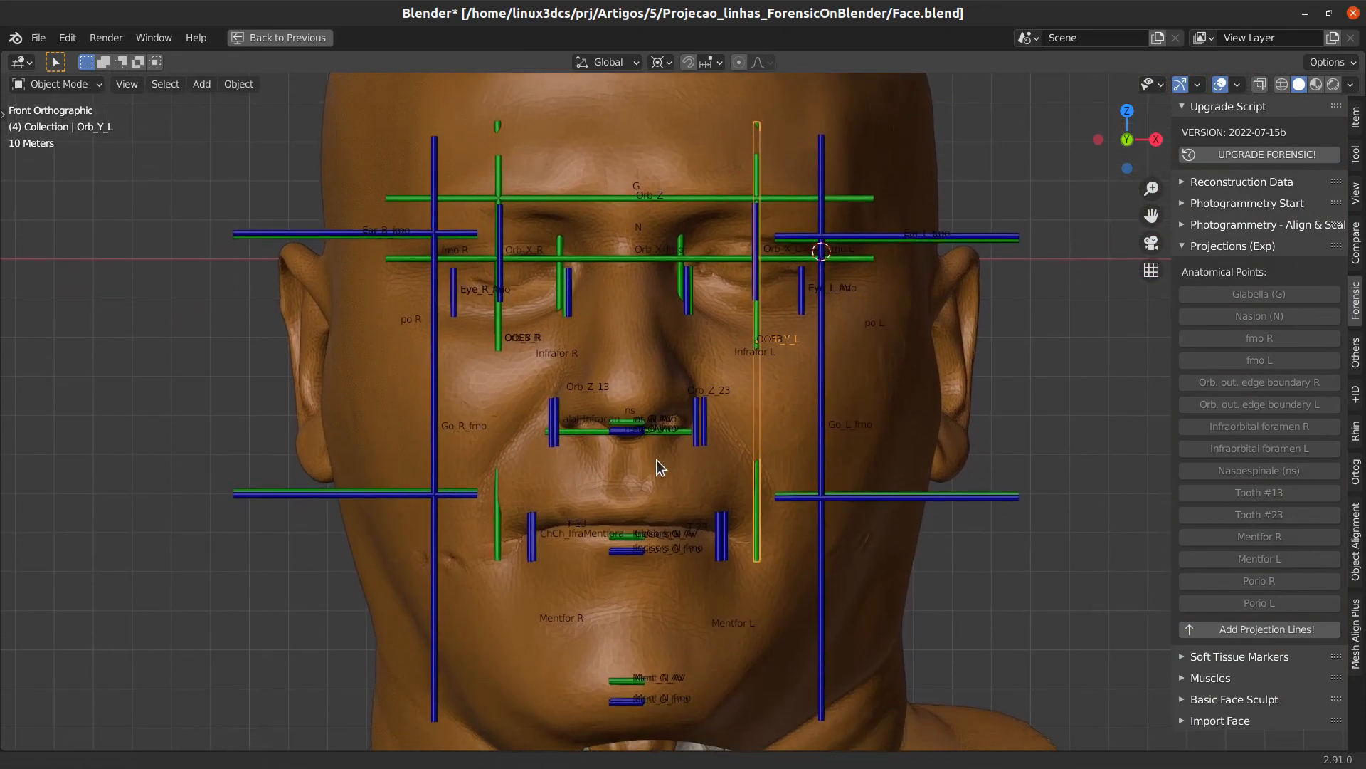